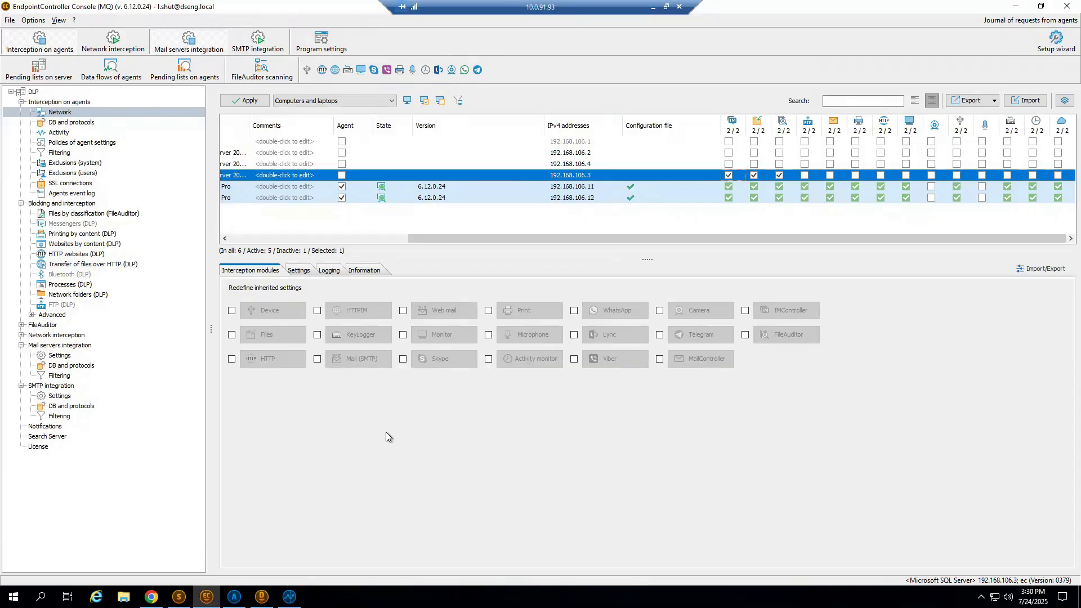
Select computer WIN101 in the network list and review its agent status and interception module columns.
drag(447, 238, 229, 239)
click(249, 224)
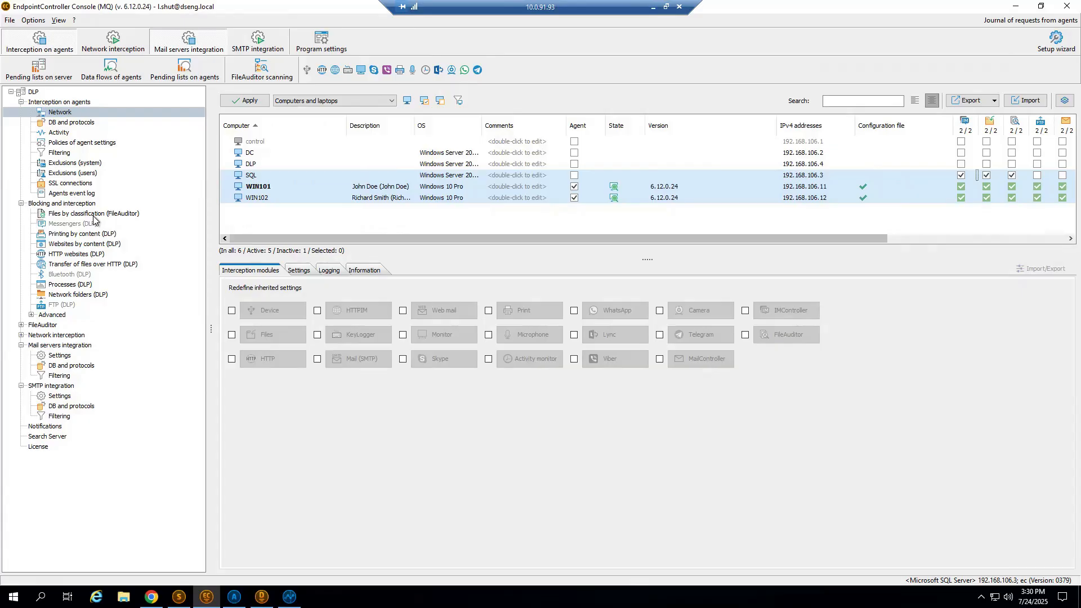
click(289, 182)
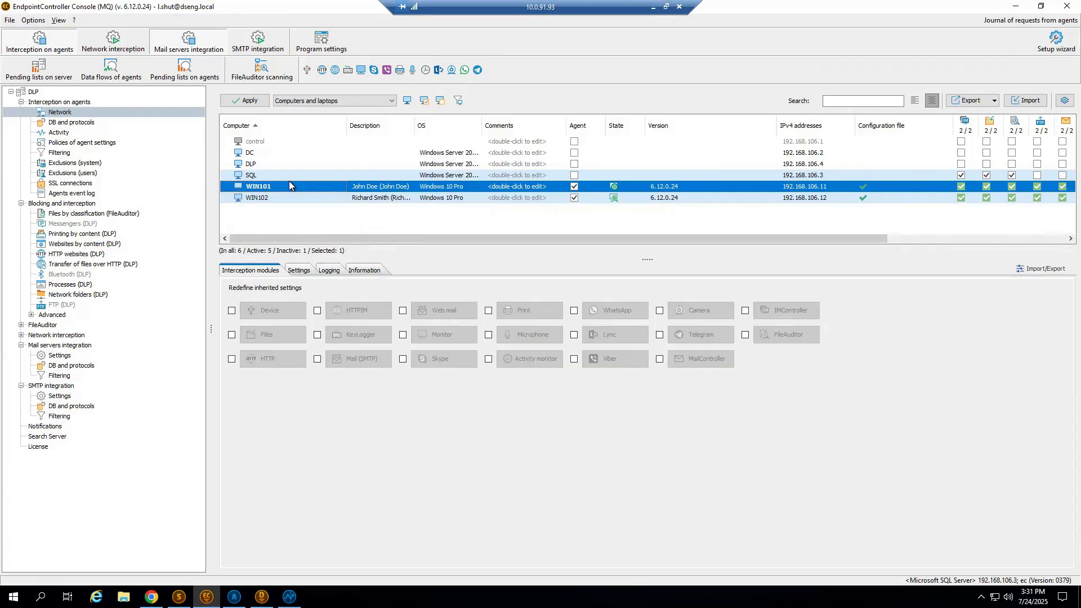
drag(610, 241, 972, 248)
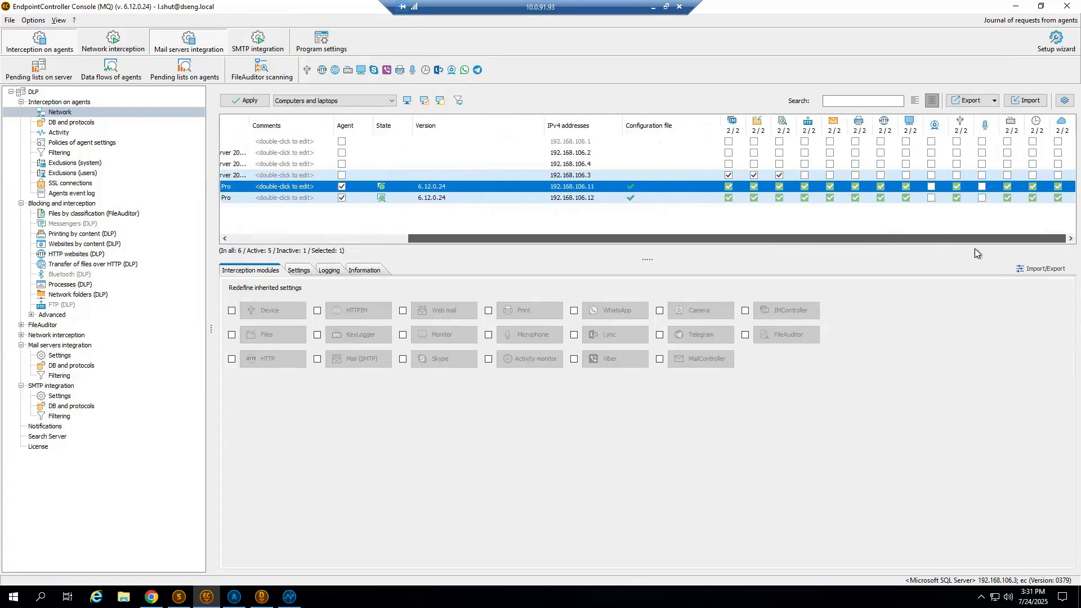
Toggle the messenger, file, FileAuditor and FTP modules for the computer at 192.168.106.3, looking at the HTTPIM protocol settings in between.
click(779, 175)
click(729, 175)
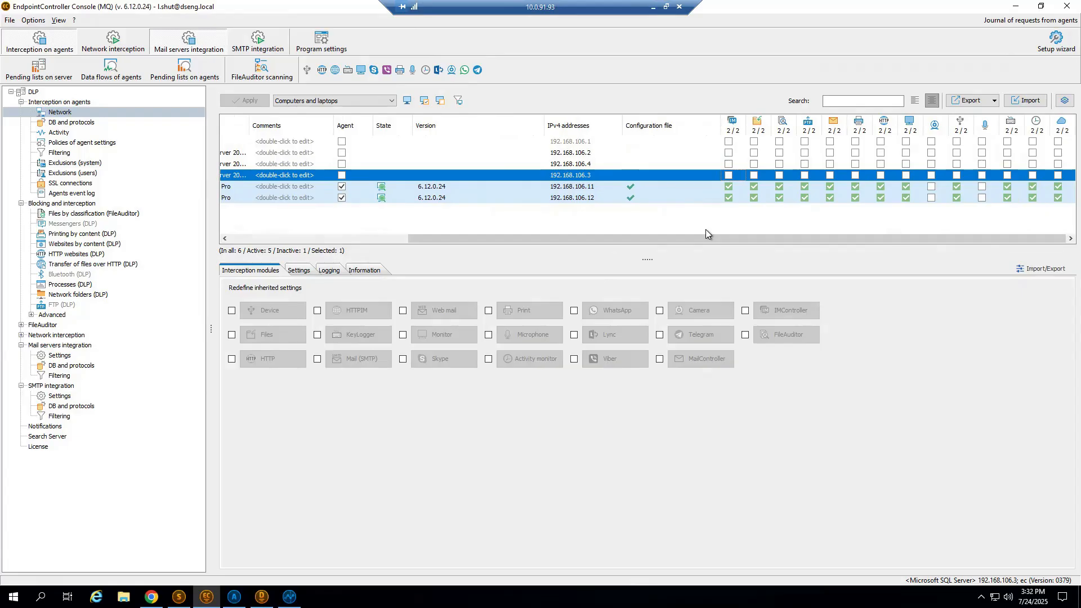
click(754, 175)
click(779, 175)
click(335, 71)
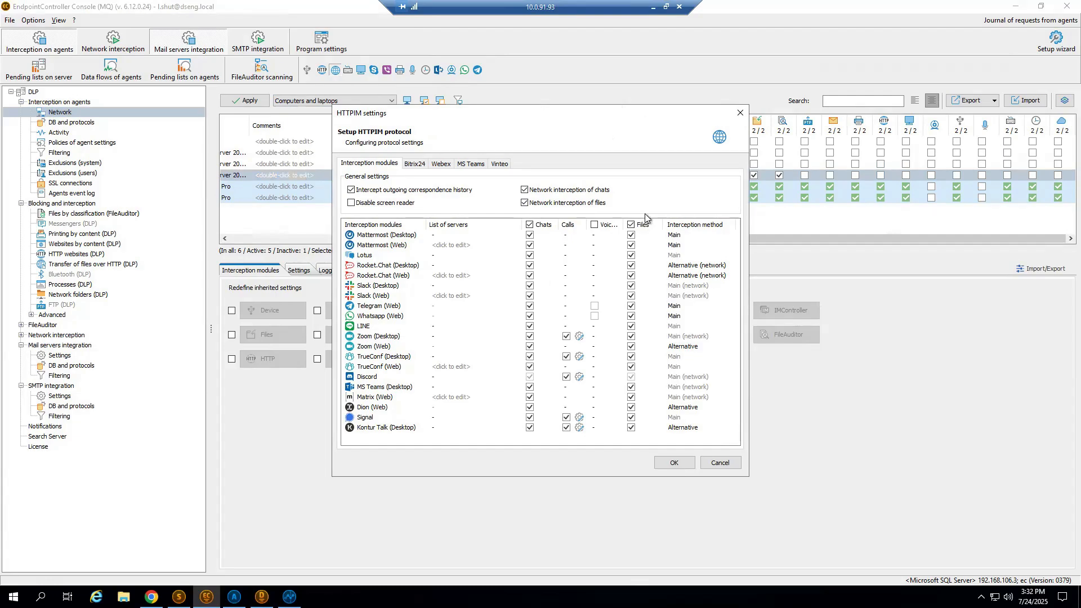
click(740, 112)
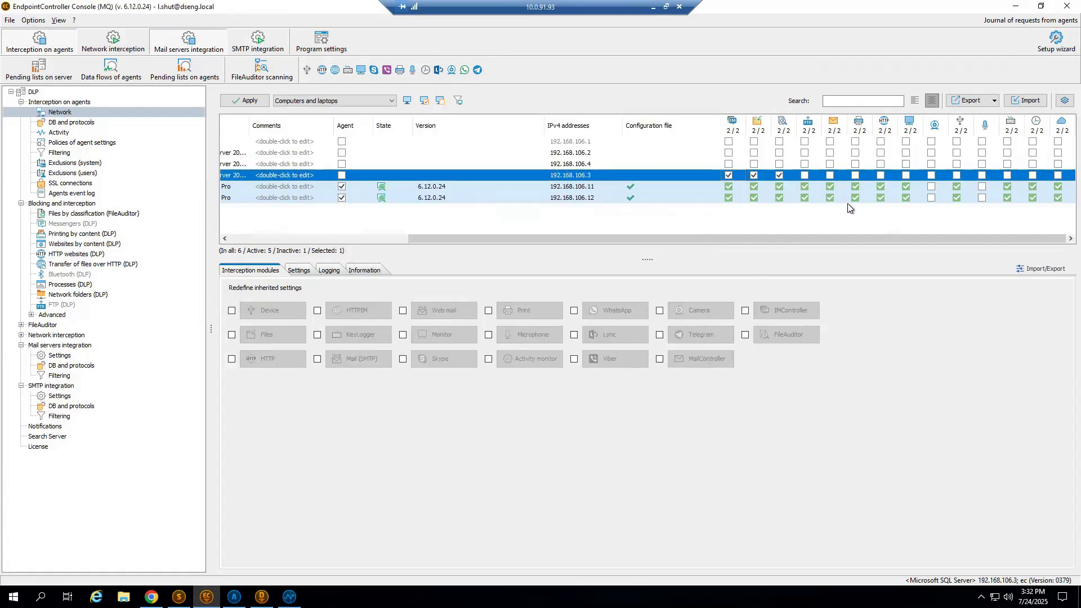
click(804, 175)
Discard the network configuration changes and examine the MailController protocols, including SMTP and Web mail, under DB and protocols.
click(86, 124)
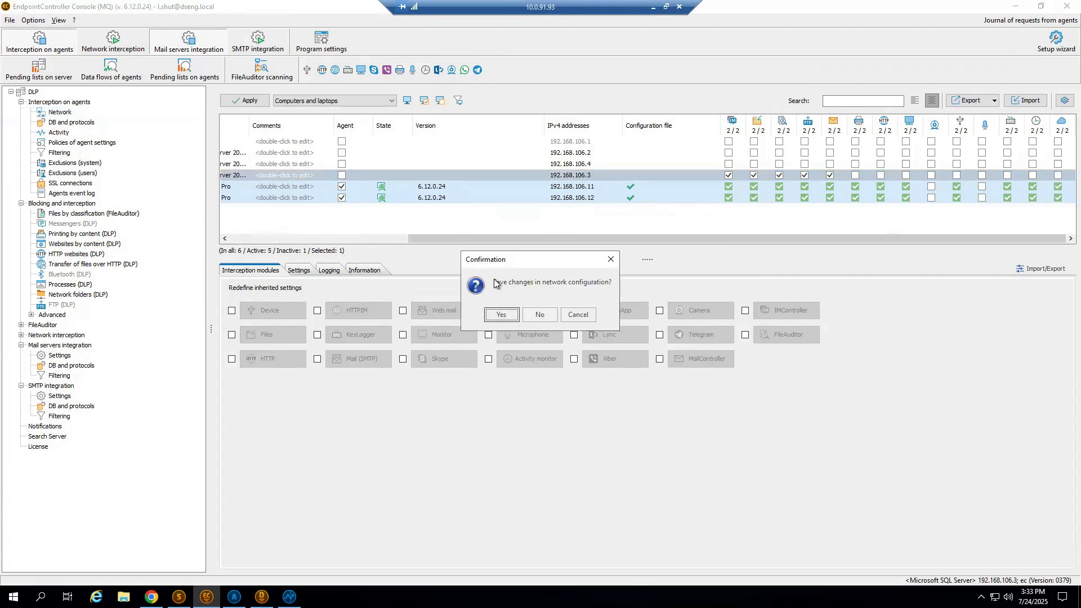
click(540, 315)
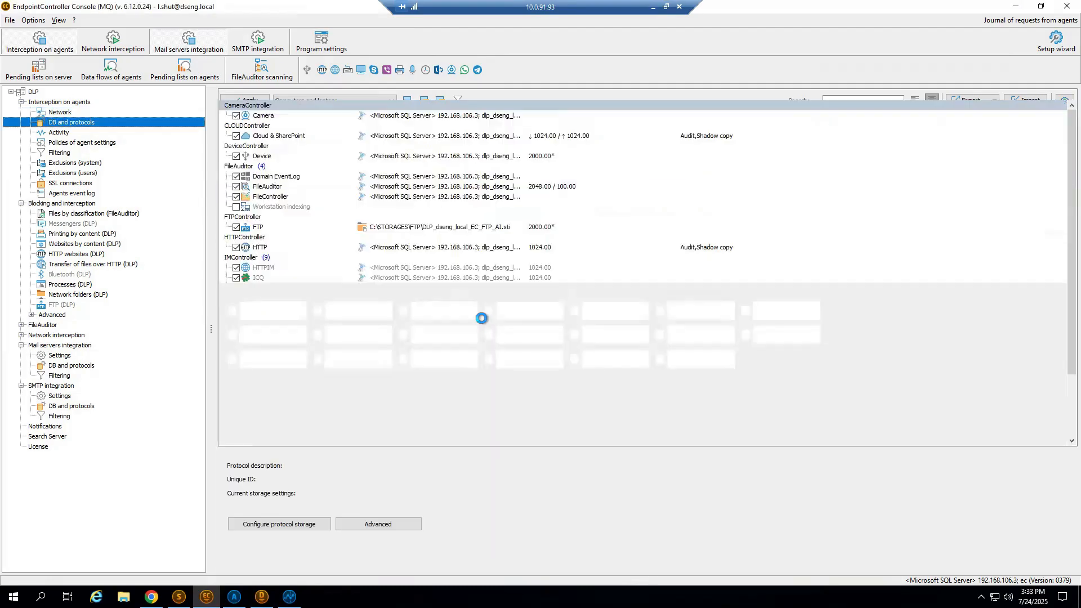
scroll(312, 366, down, 3)
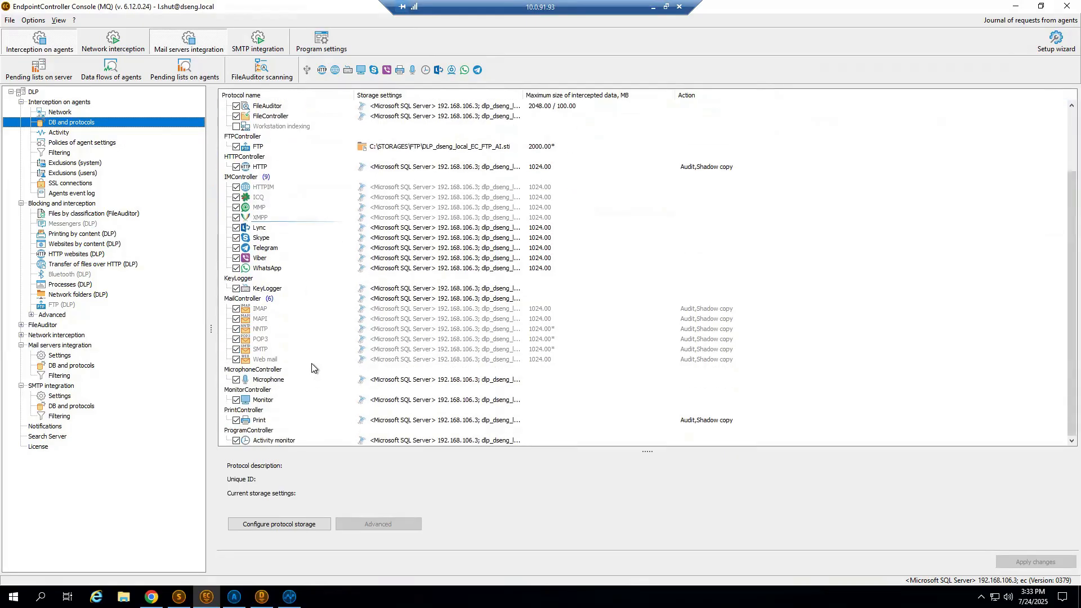
click(267, 361)
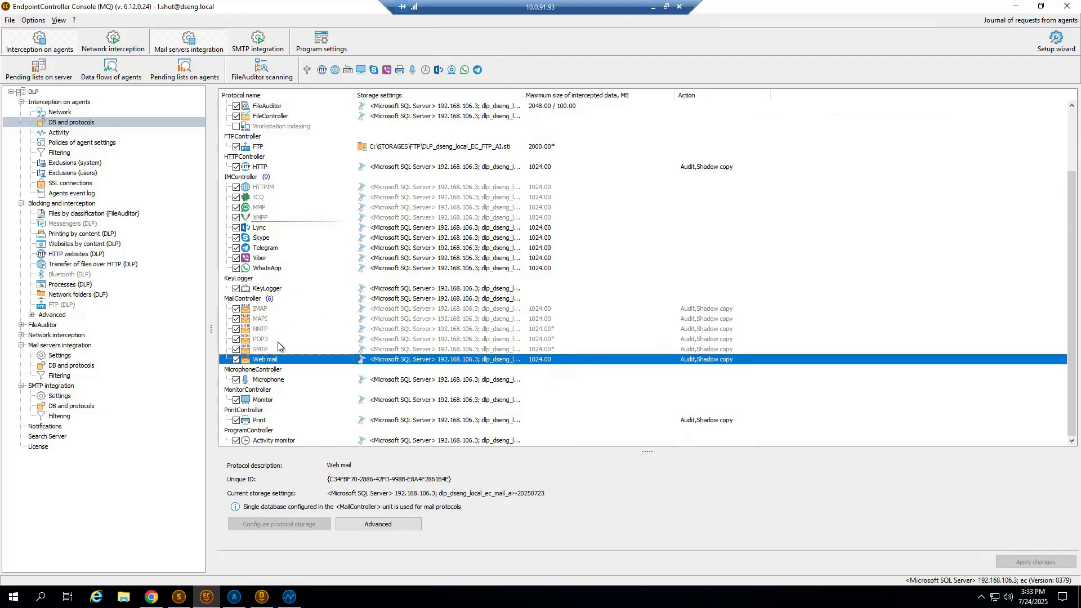
key(Up)
key(Up)
key(Down)
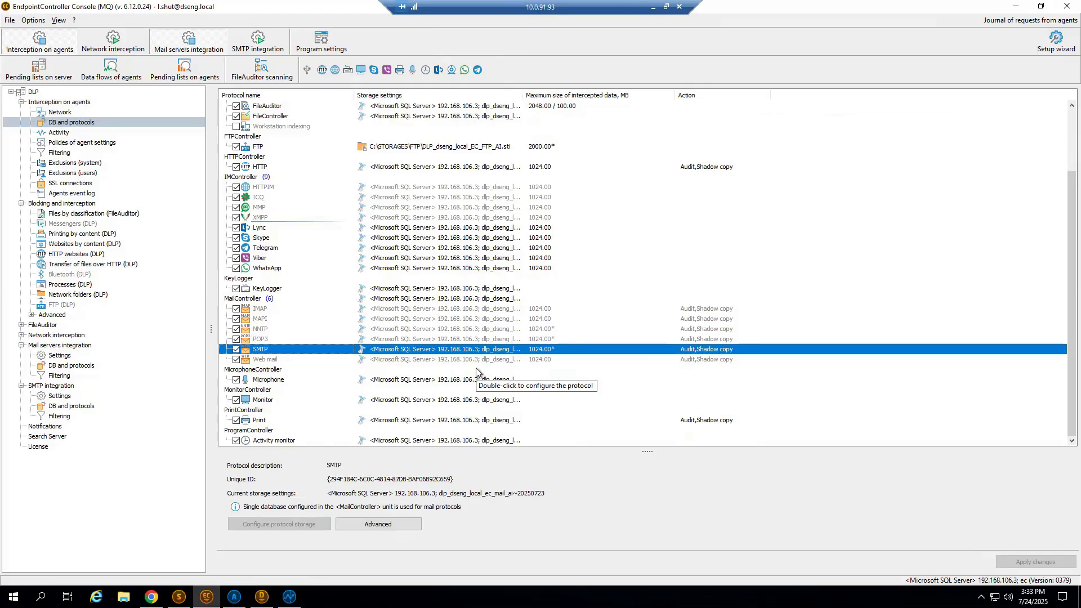
click(271, 361)
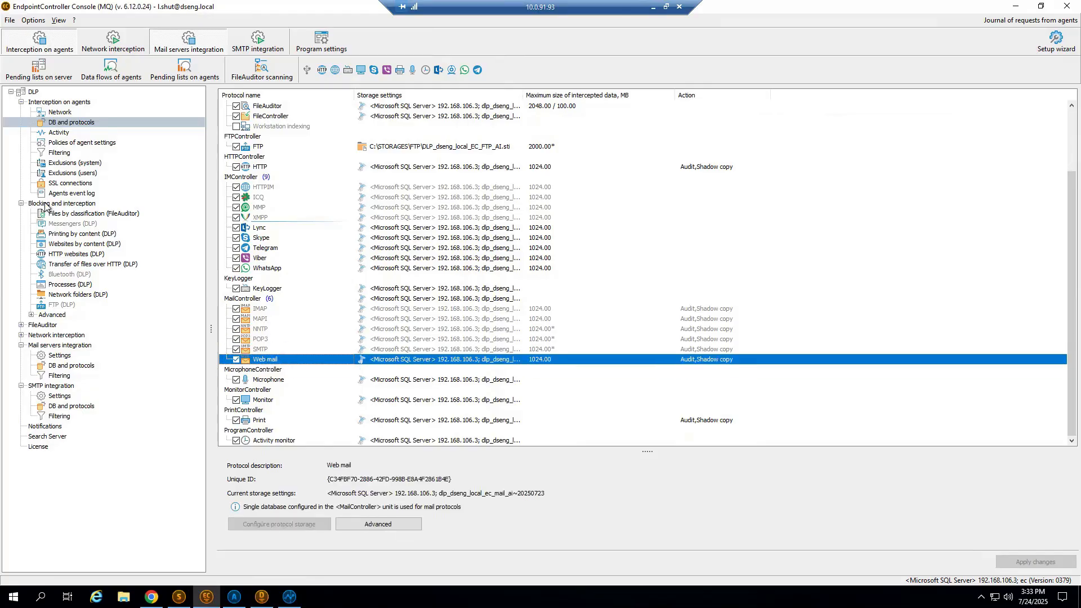
Return to the network computer list and tick the print, HTTP and Monitor modules for the SQL computer.
click(60, 112)
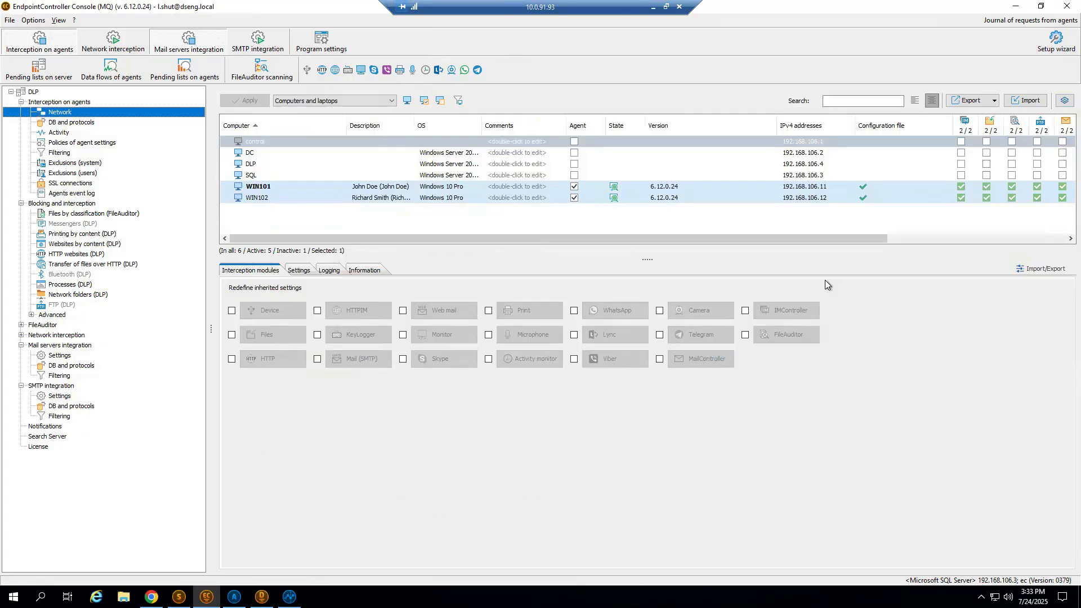
drag(876, 241, 978, 238)
click(929, 175)
drag(898, 238, 965, 238)
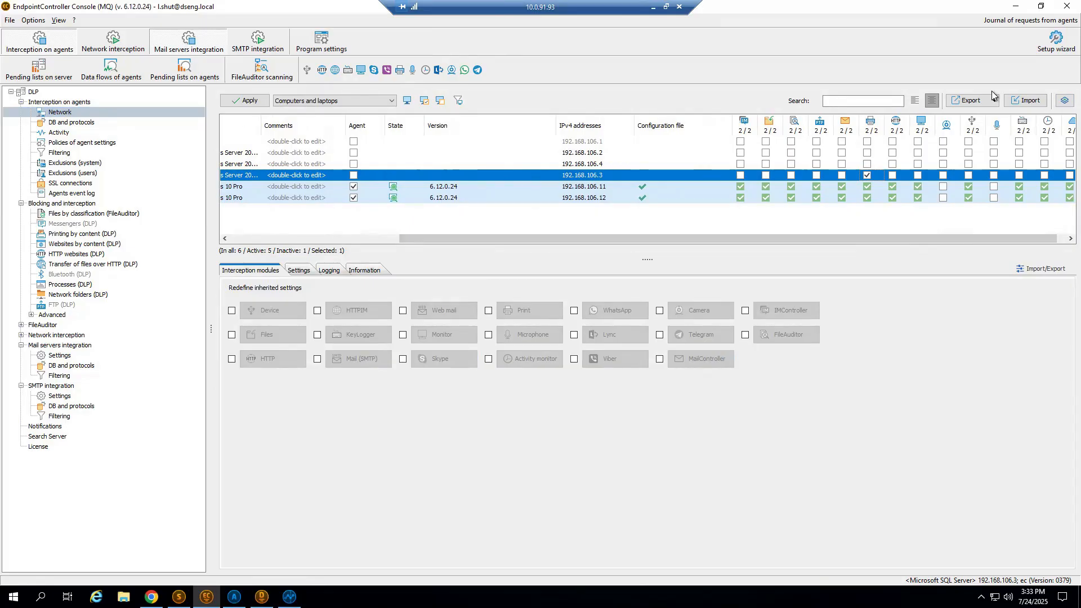
click(893, 175)
drag(877, 238, 887, 235)
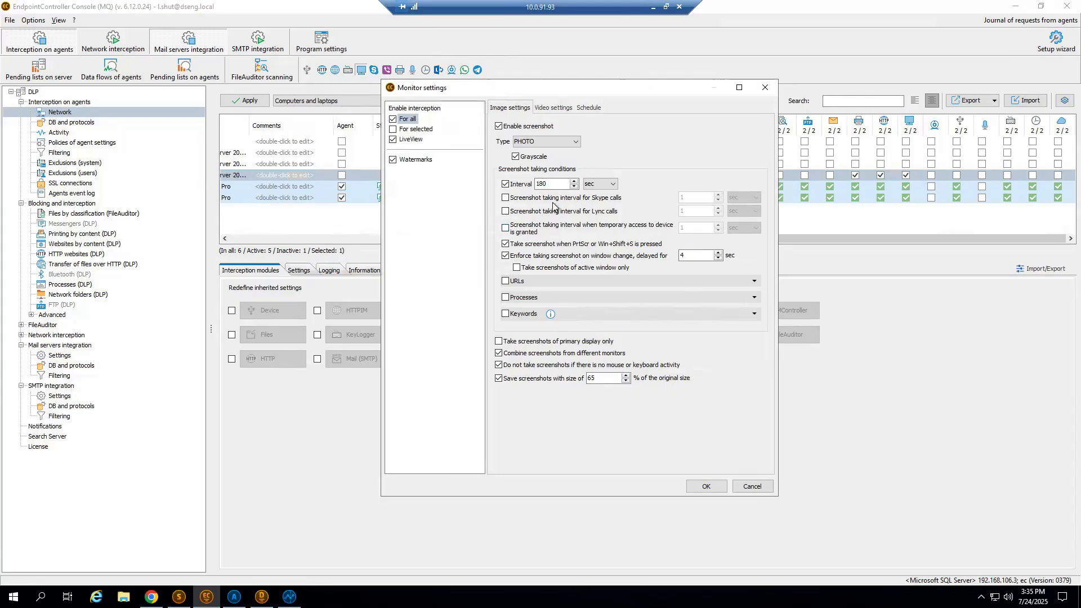
Examine the screenshot interval, window change delay and PrtScr capture options in the Monitor image settings.
double_click(545, 184)
double_click(710, 255)
click(598, 246)
click(598, 246)
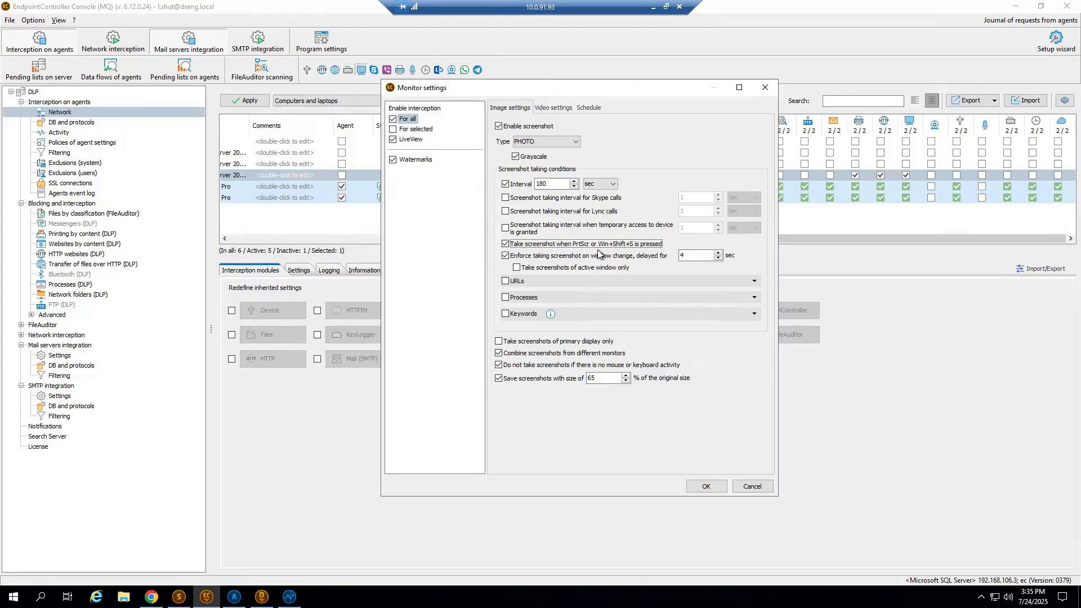
Try out the Processes screenshot condition, checking its process list editor and interval, and switch the condition off again.
click(755, 298)
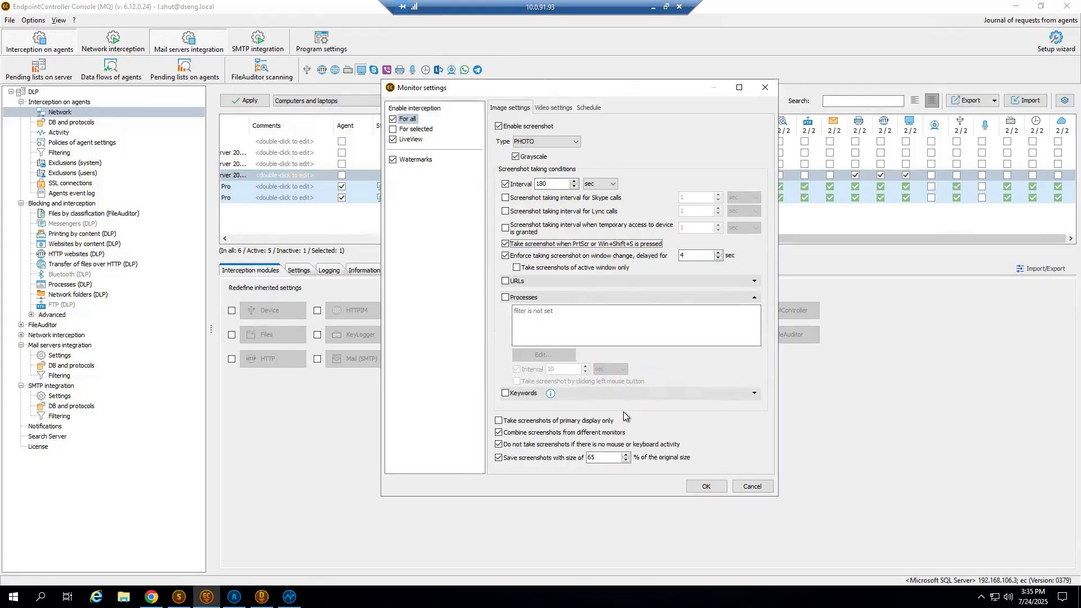
click(506, 297)
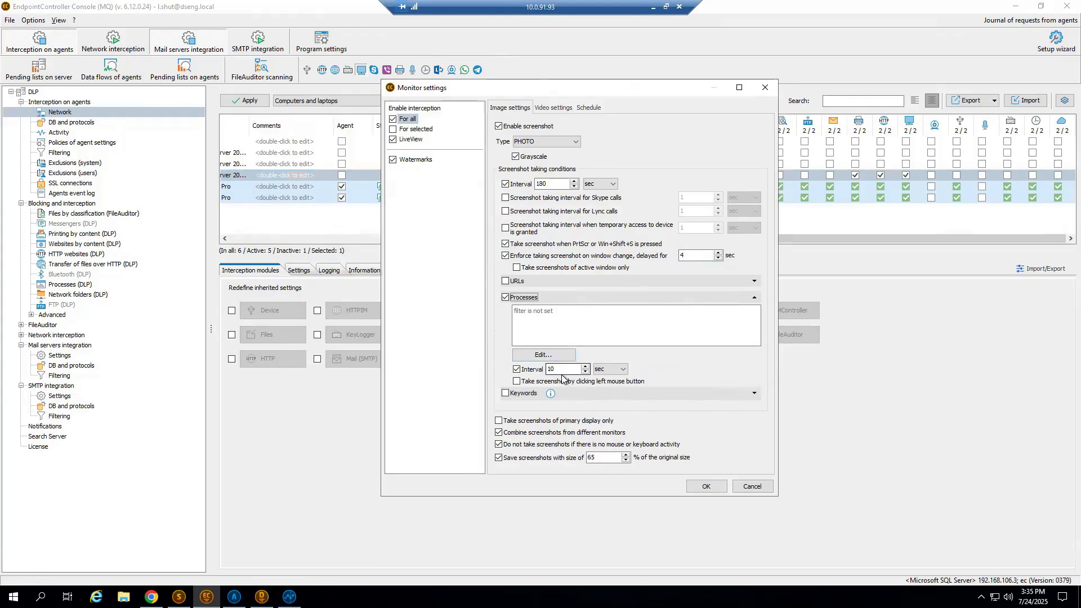
double_click(563, 370)
click(538, 355)
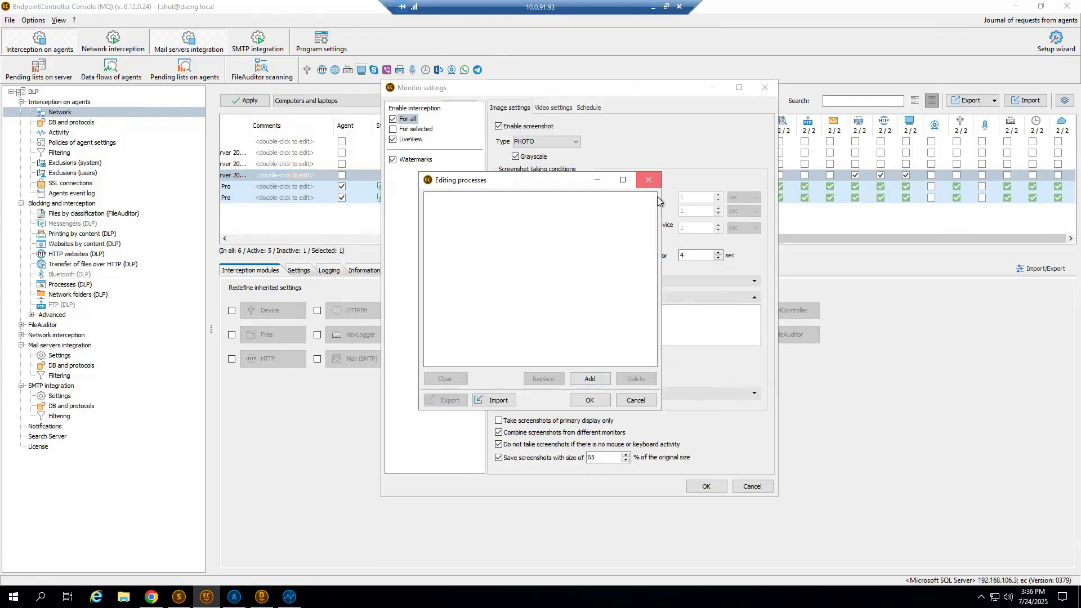
click(648, 180)
double_click(559, 371)
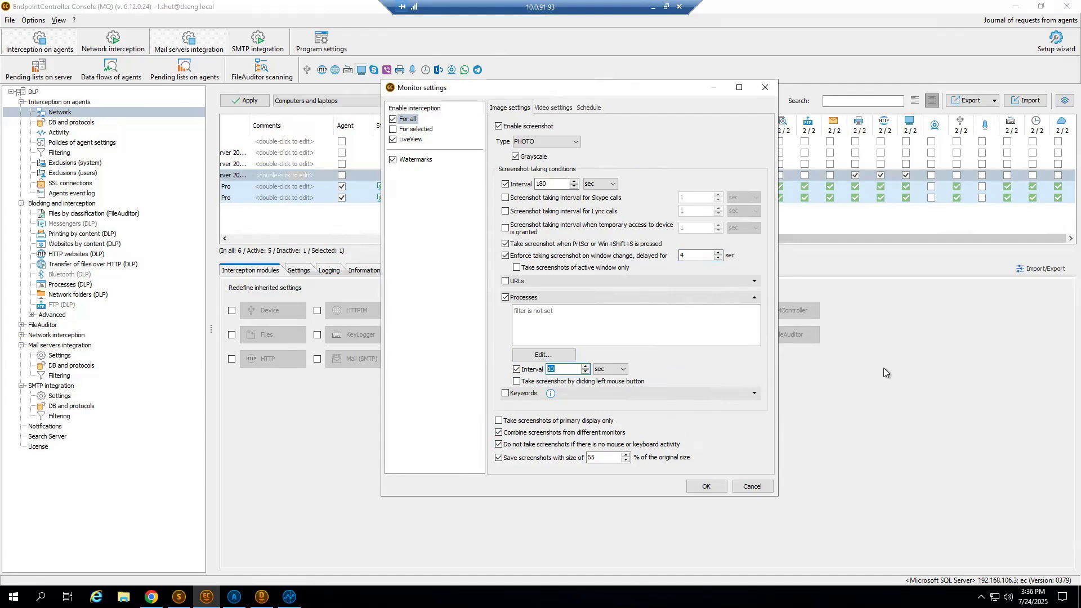
click(520, 297)
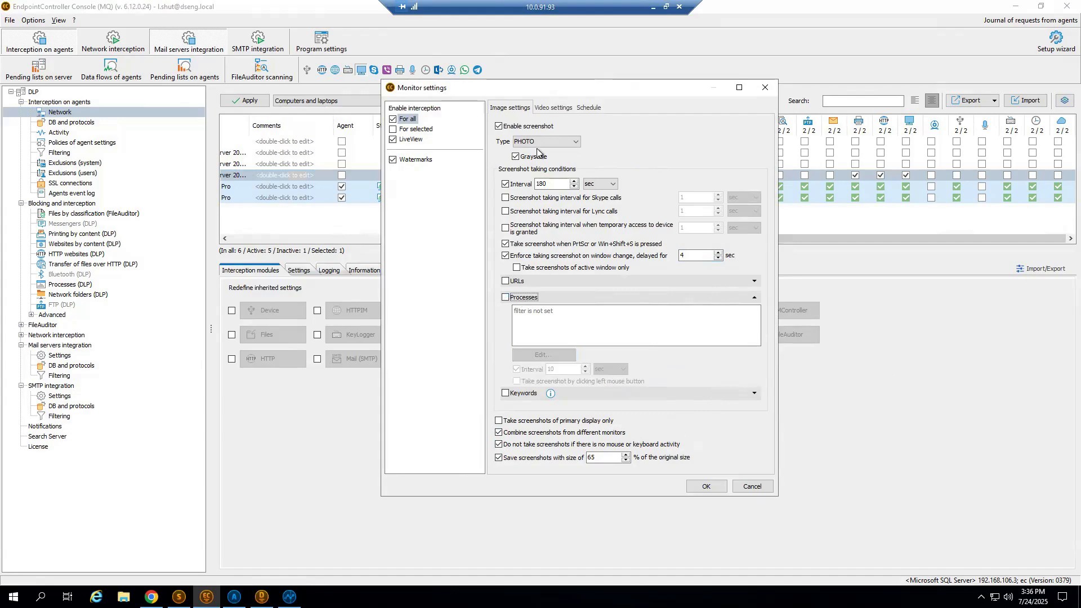
Try out video recording by condition, expanding the Processes and URLs conditions, and disable video again.
click(542, 109)
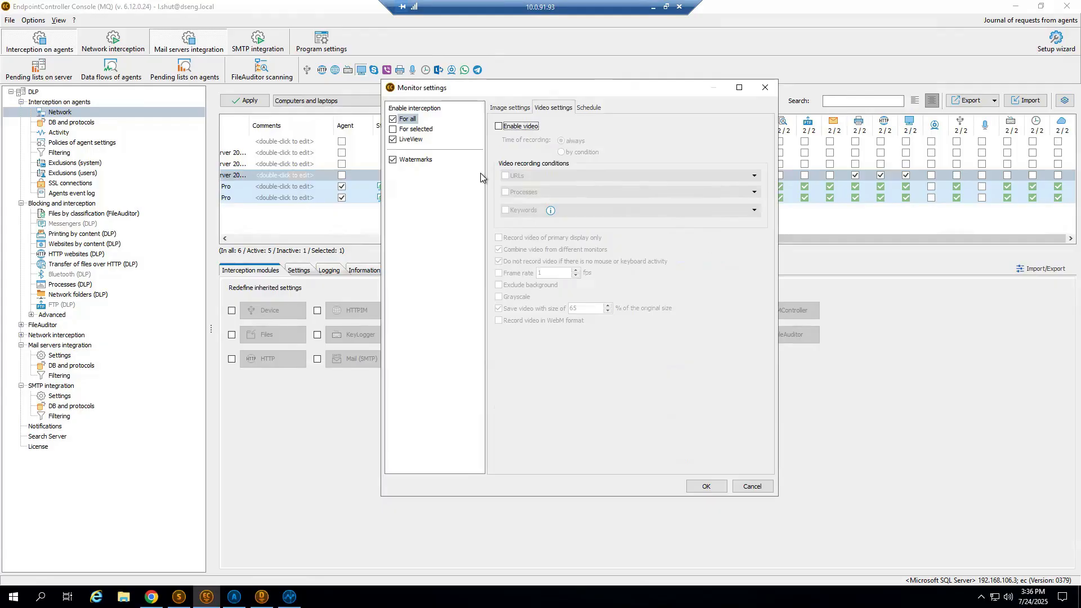
click(514, 126)
click(581, 153)
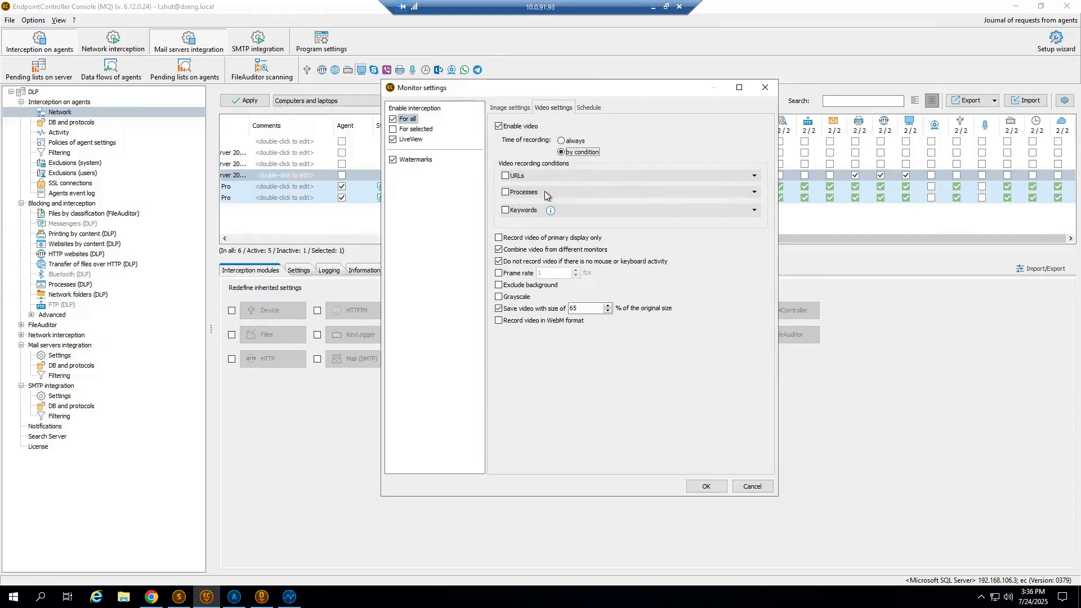
click(754, 193)
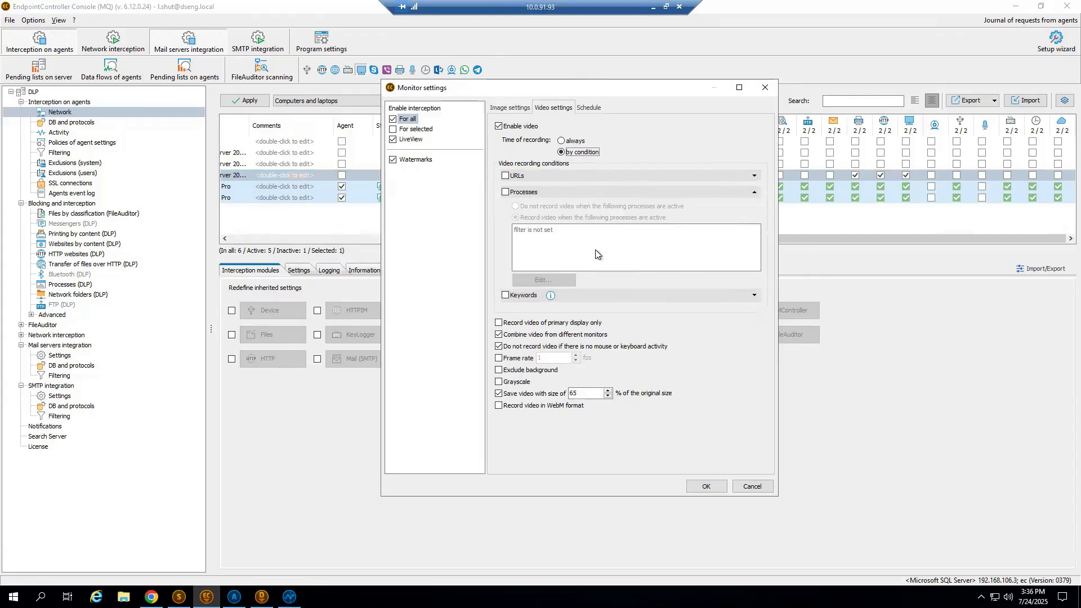
click(755, 176)
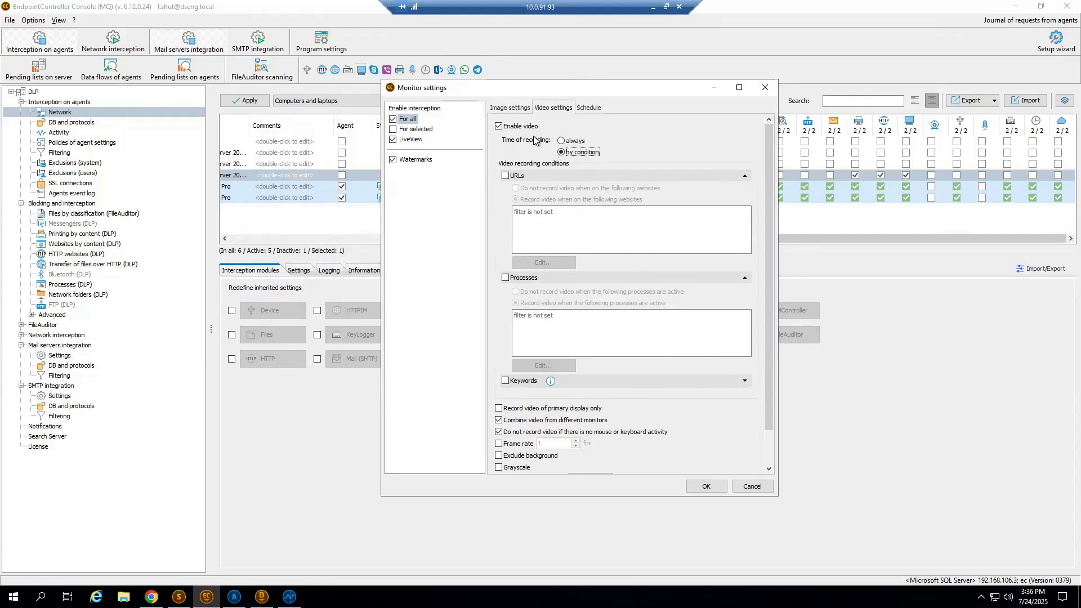
click(499, 126)
Return to the image settings, collapse the Processes condition and check the saved screenshot size option.
click(503, 108)
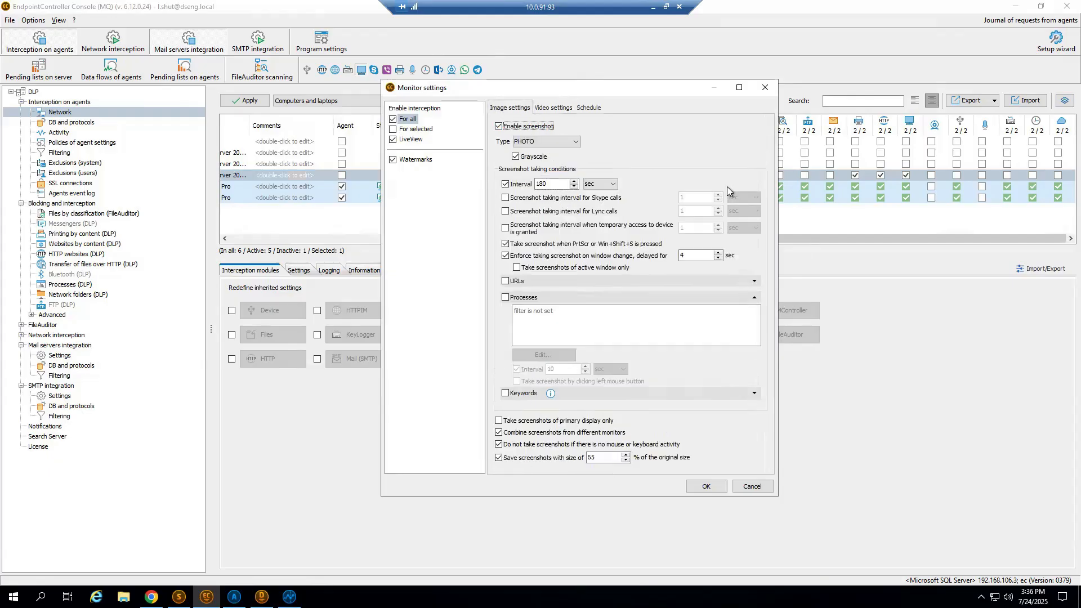
click(753, 298)
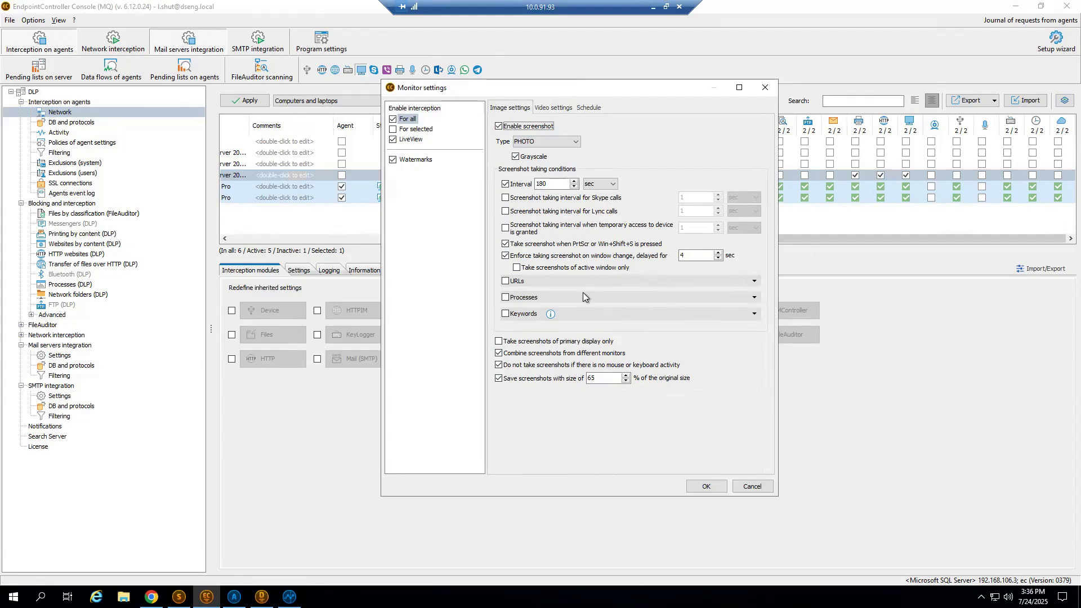
click(611, 378)
drag(611, 378, 519, 372)
Examine the user list and image settings for selected users, and the LiveView connection and authorization settings.
click(417, 129)
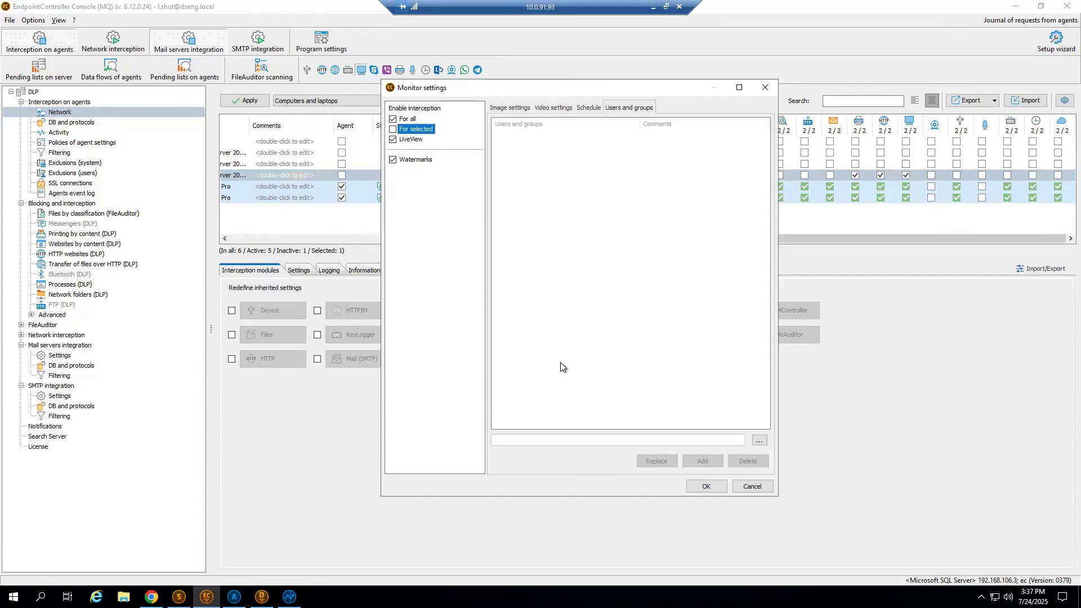
click(506, 107)
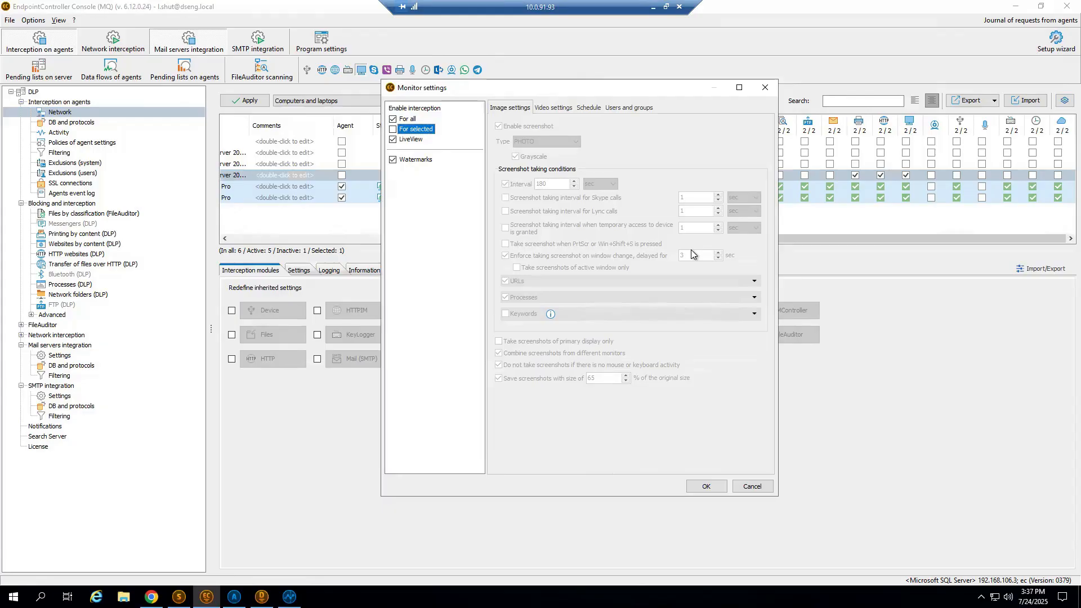
key(Down)
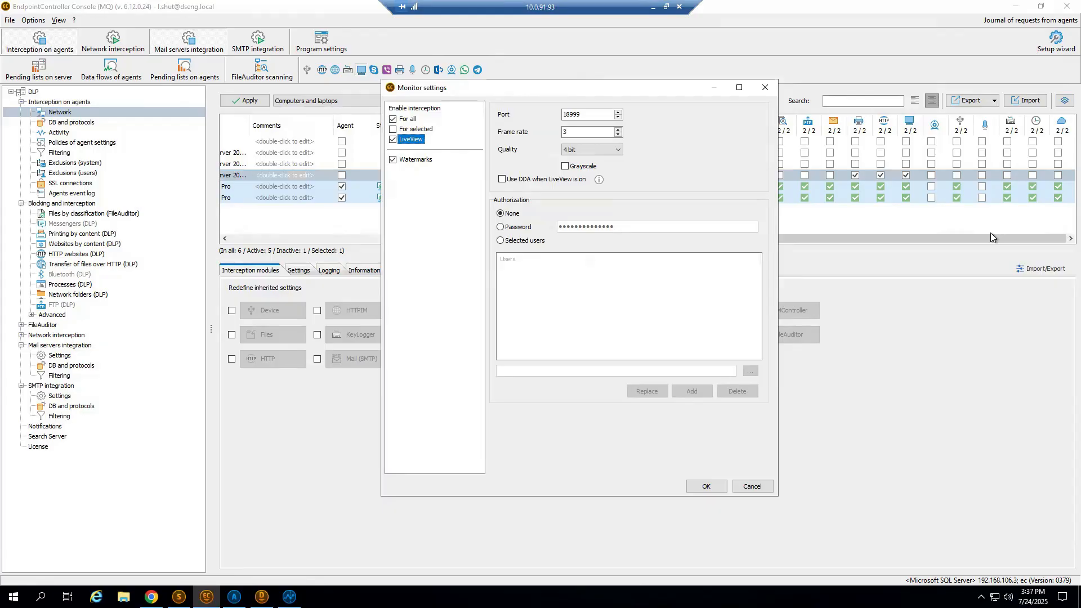
key(Tab)
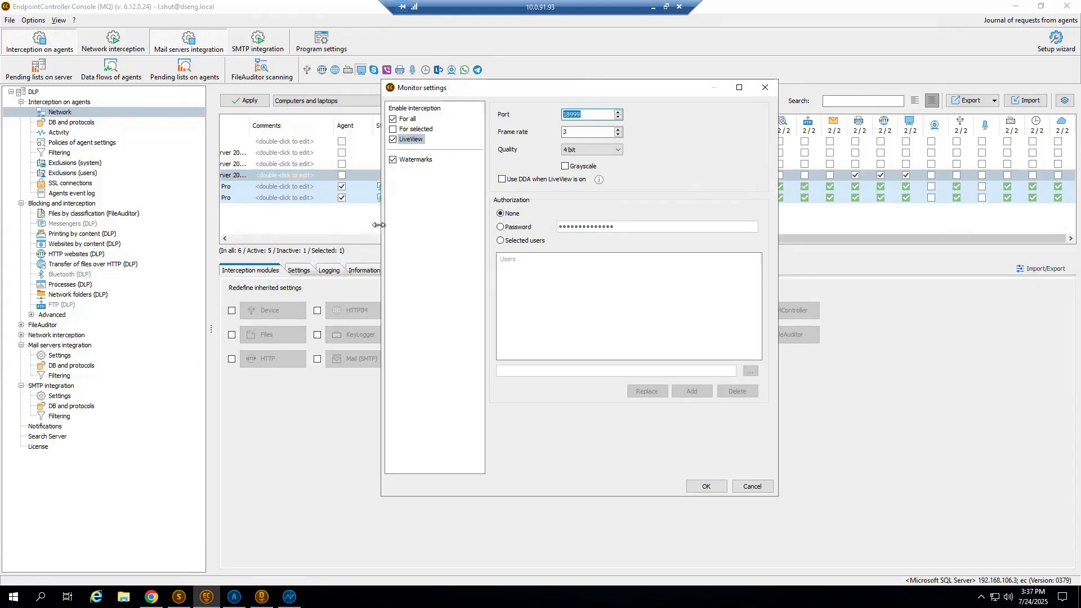
Review the watermark settings with their process list and close the Monitor settings without saving.
click(423, 160)
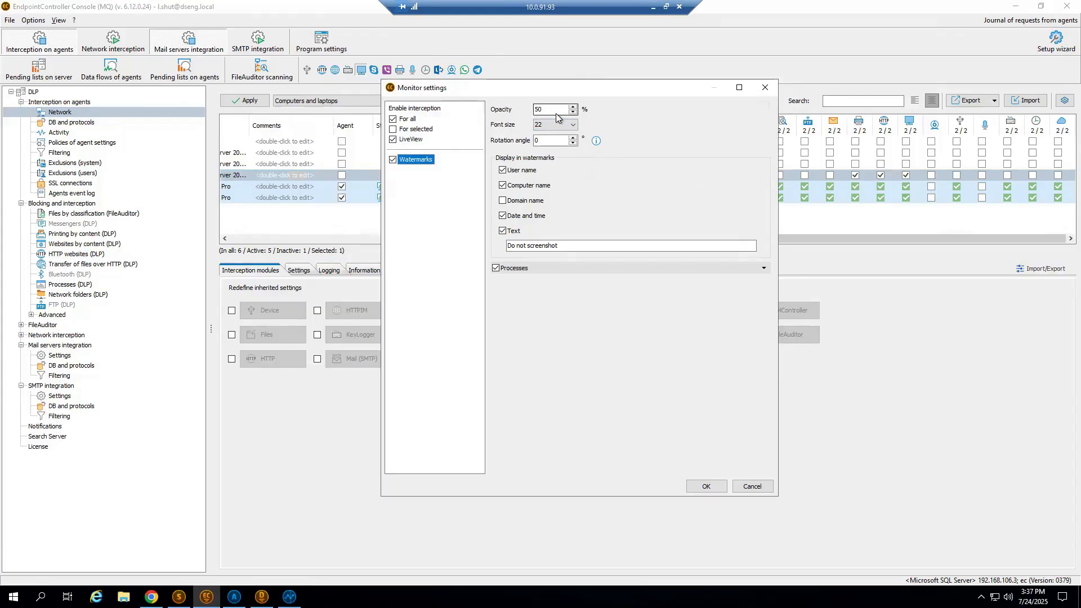
click(764, 268)
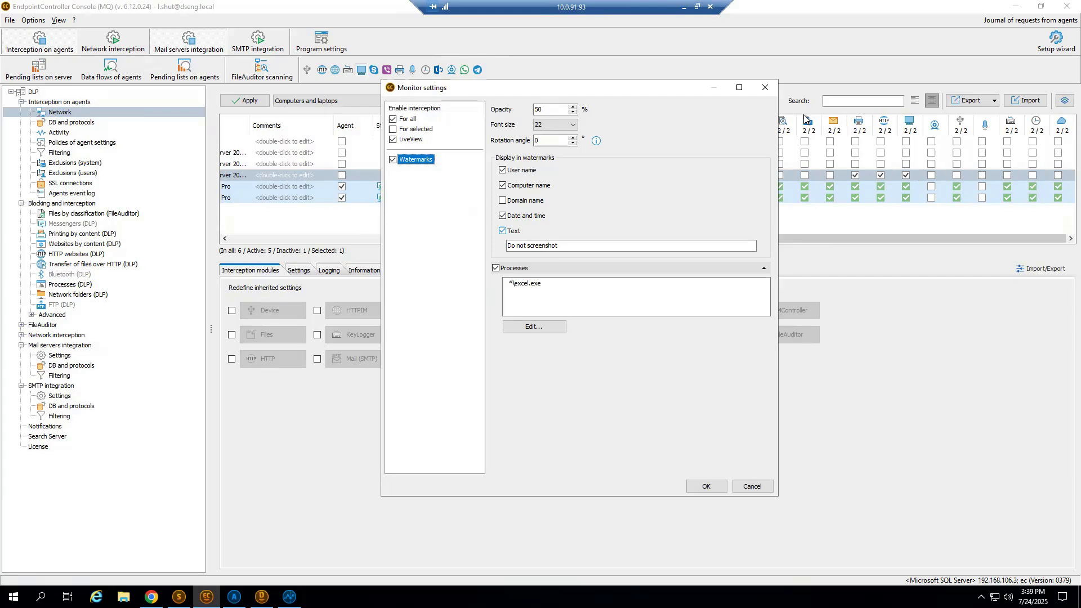
click(764, 88)
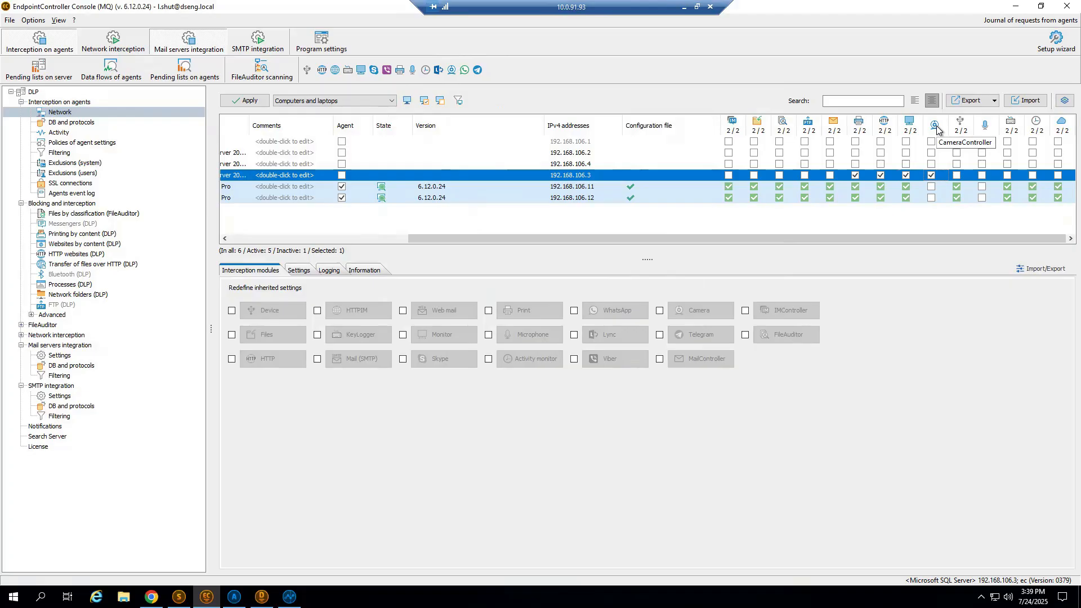
Tick the device module for the SQL computer and open the Device settings.
click(958, 174)
key(Return)
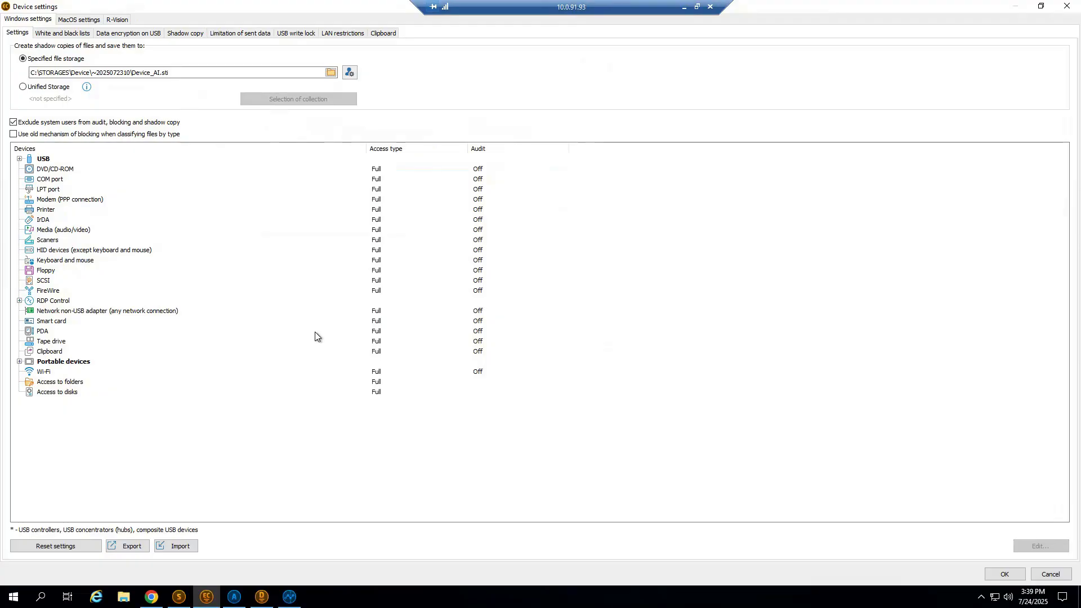
Expand the Portable devices and RDP Control server groups, then review the rule for all portable devices and close it without saving.
click(19, 361)
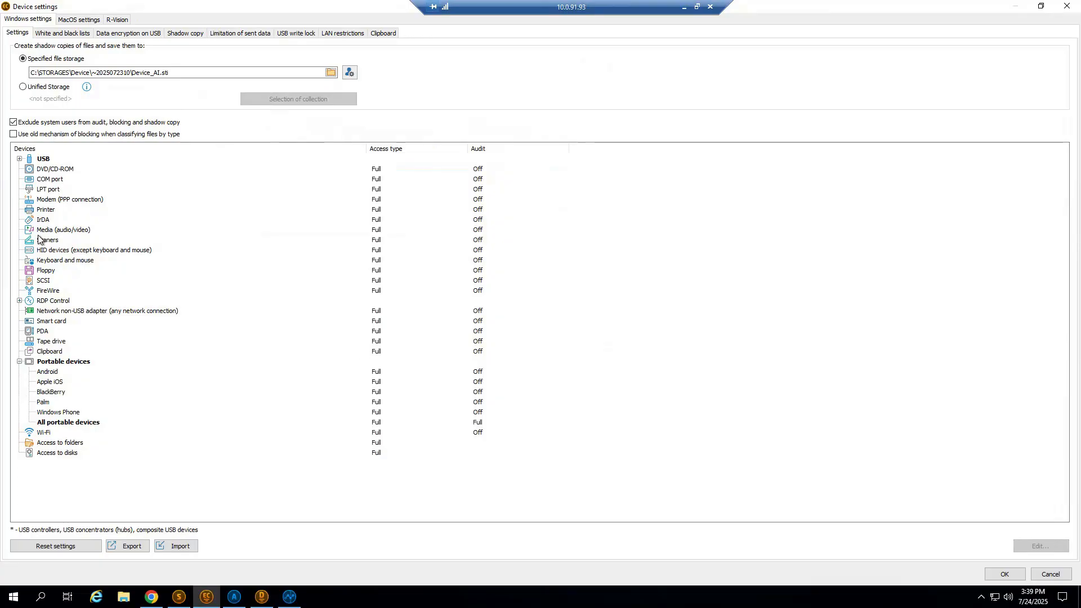
click(19, 300)
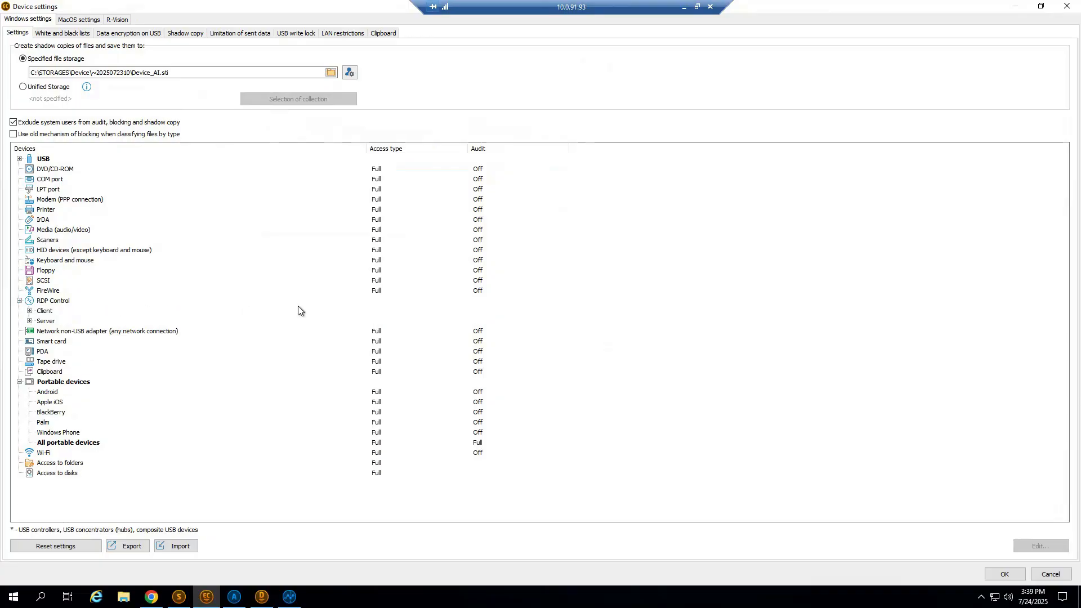
click(29, 320)
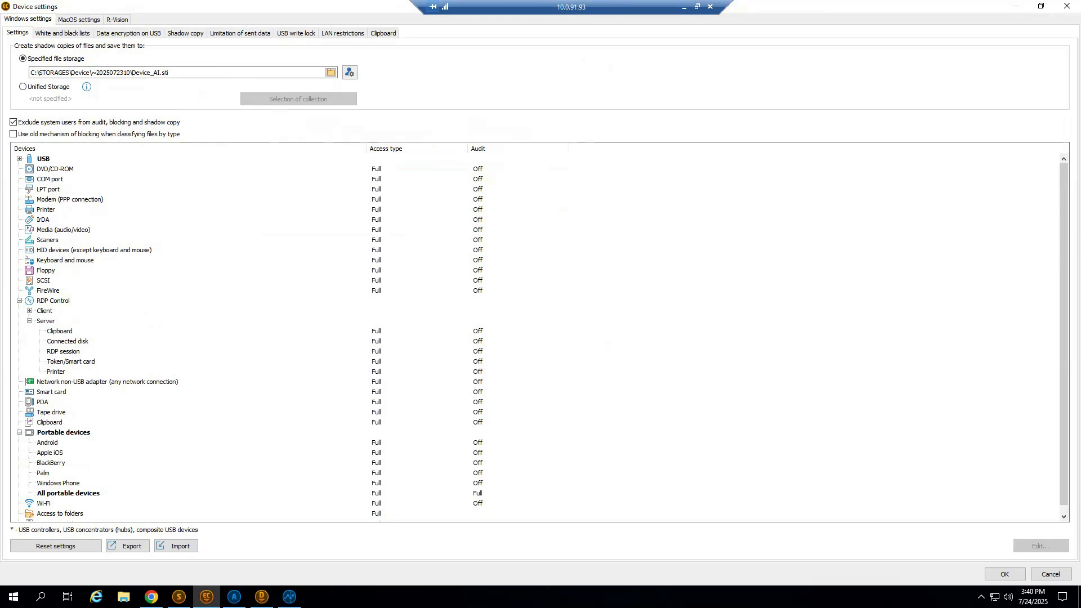
double_click(65, 493)
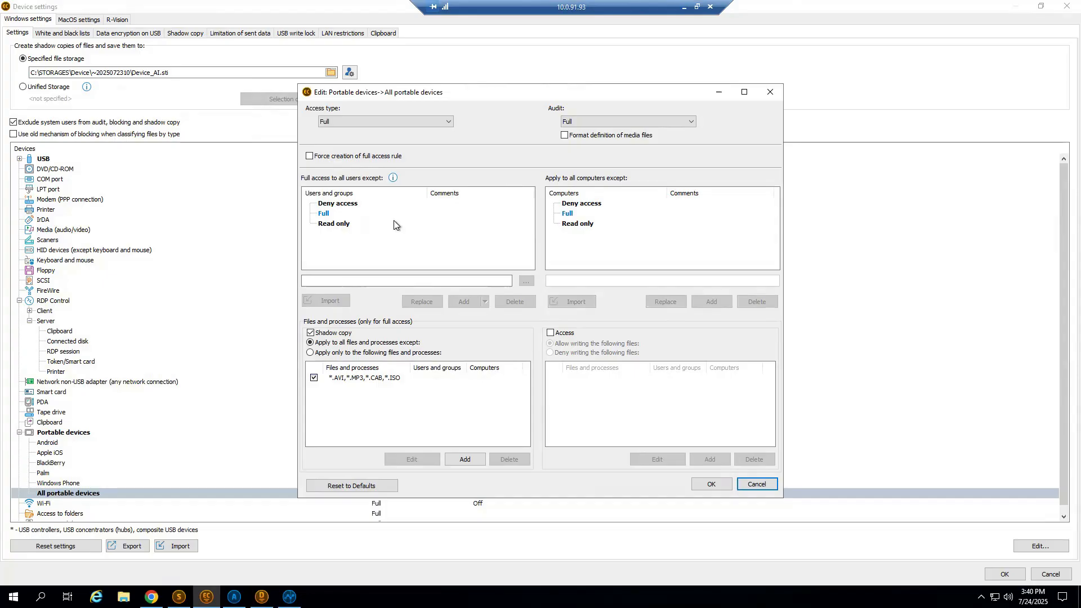
click(346, 334)
click(346, 334)
click(765, 99)
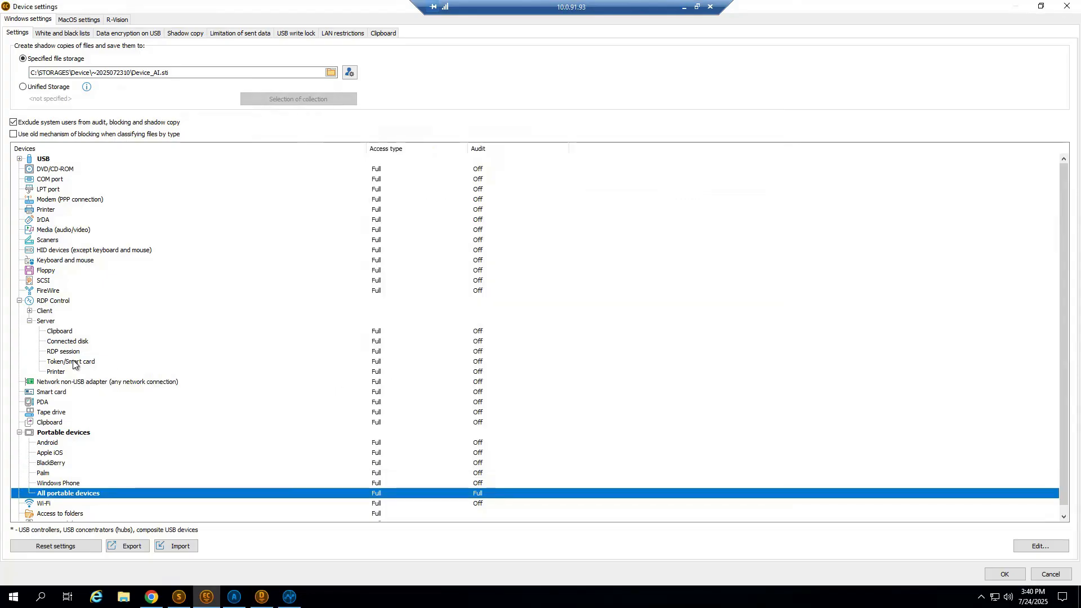
Examine the access and shadow copy options of the RDP server Clipboard rule and close it without saving.
click(70, 332)
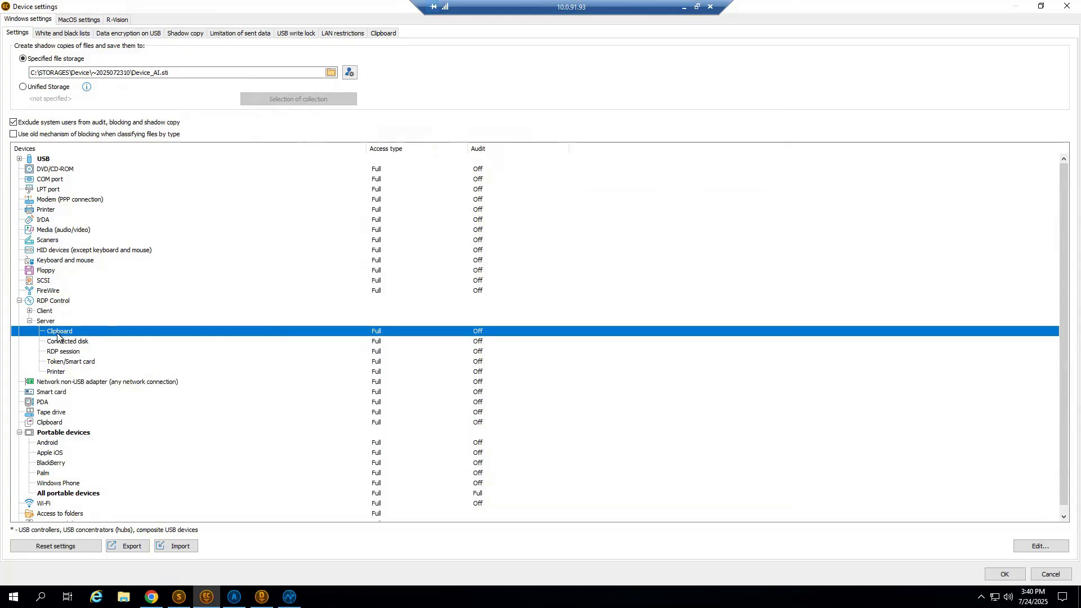
double_click(58, 335)
click(321, 321)
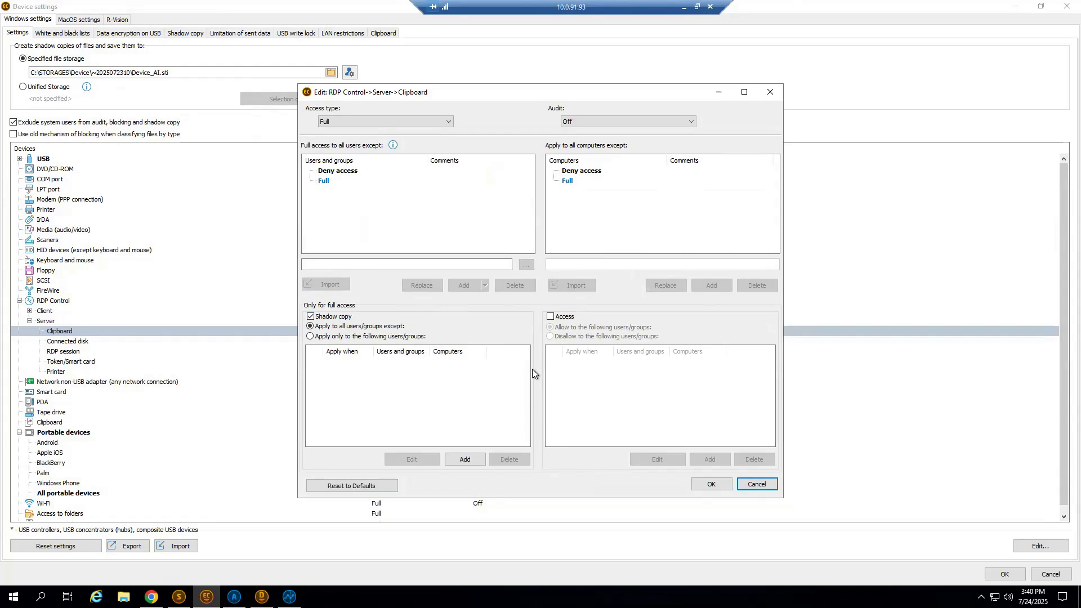
click(771, 91)
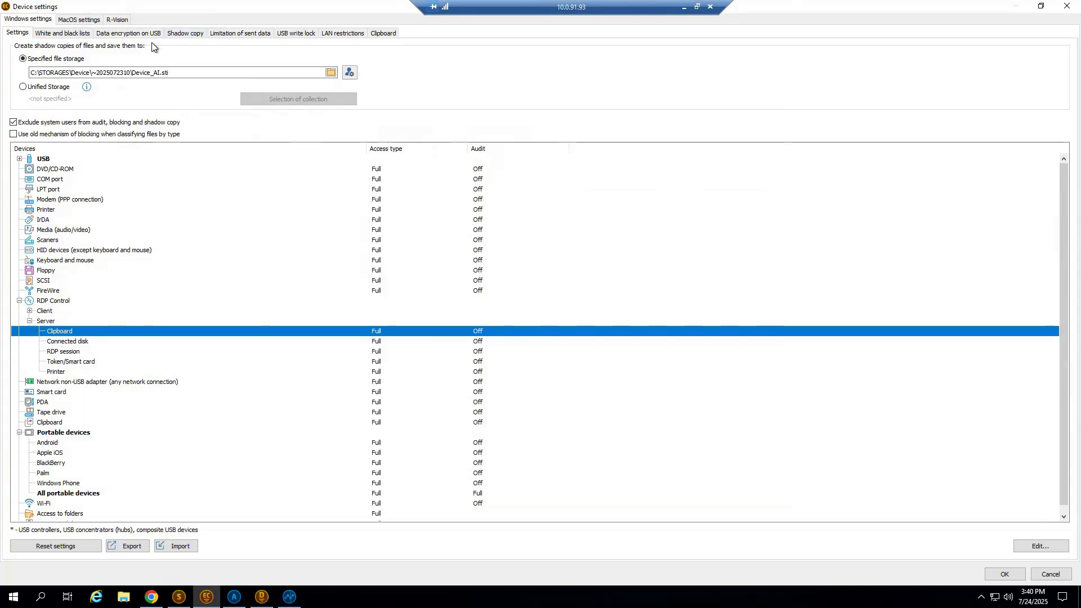
Review the Card Reader shadow copy rule and close the Device settings without saving.
click(185, 33)
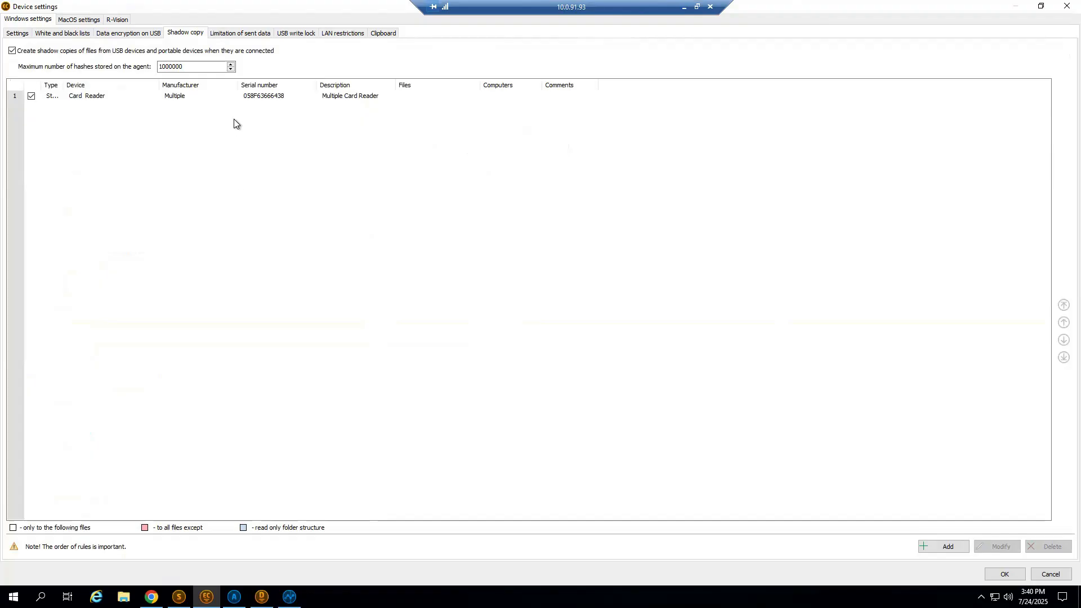
double_click(78, 98)
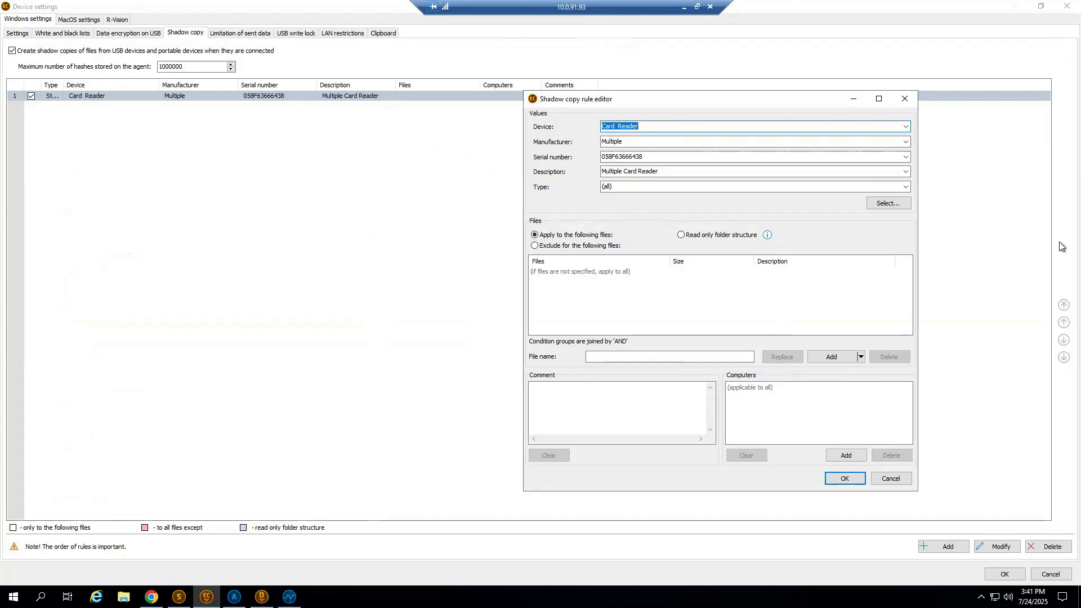
click(904, 100)
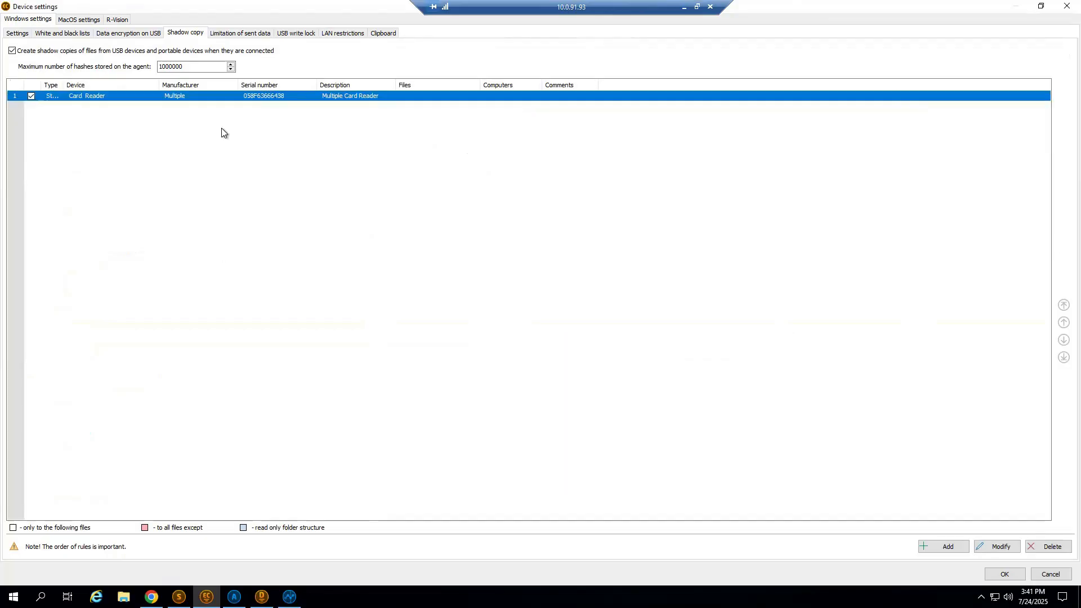
click(18, 33)
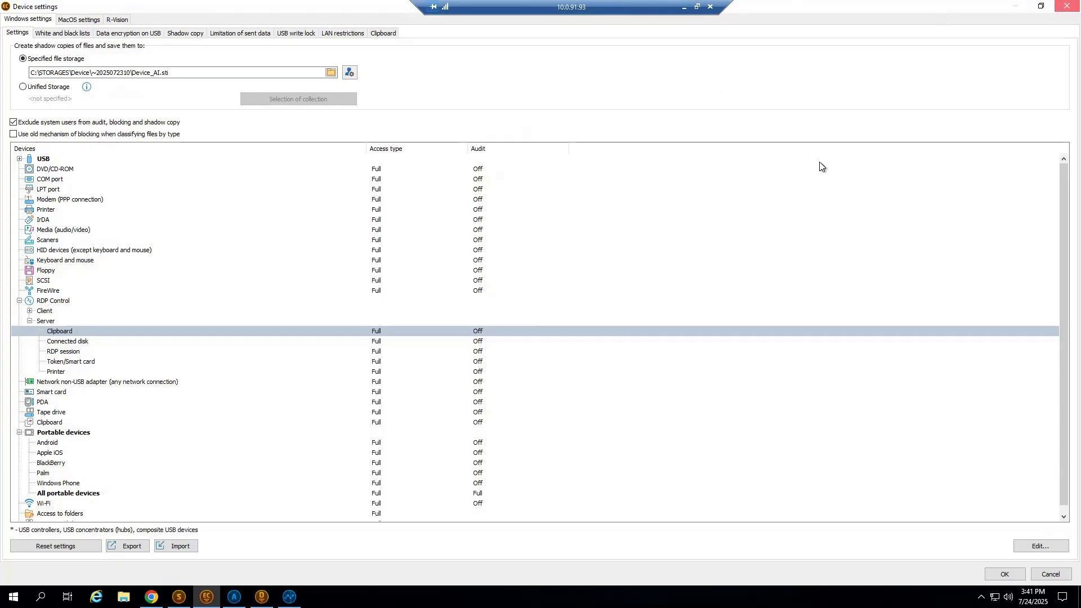
click(1061, 7)
click(546, 313)
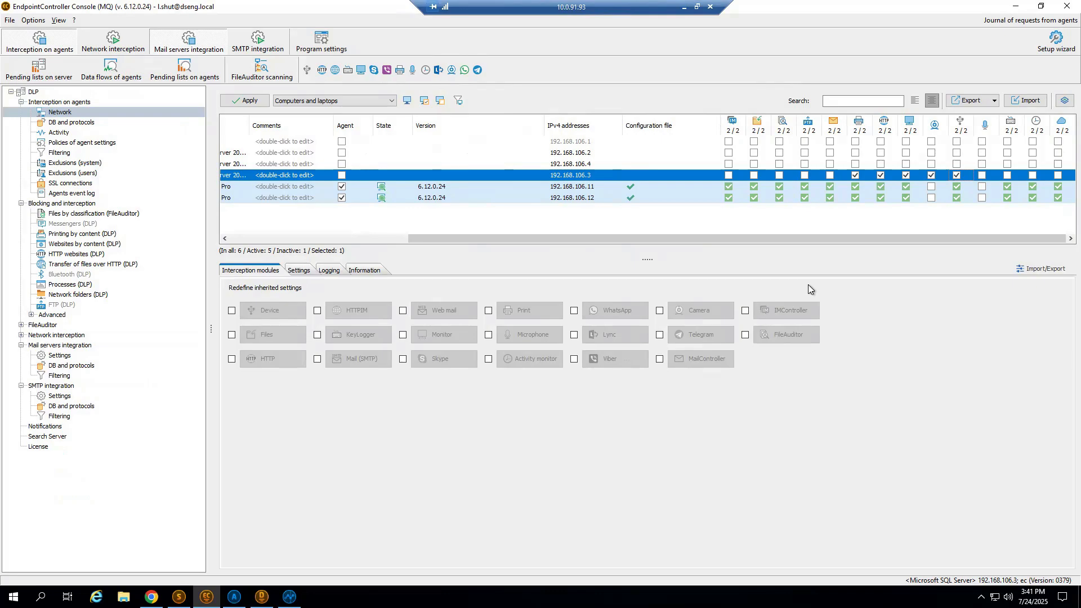
Tick the Microphone, IM, KeyLogger, ProgramController and cloud modules for the SQL computer.
click(982, 175)
click(728, 176)
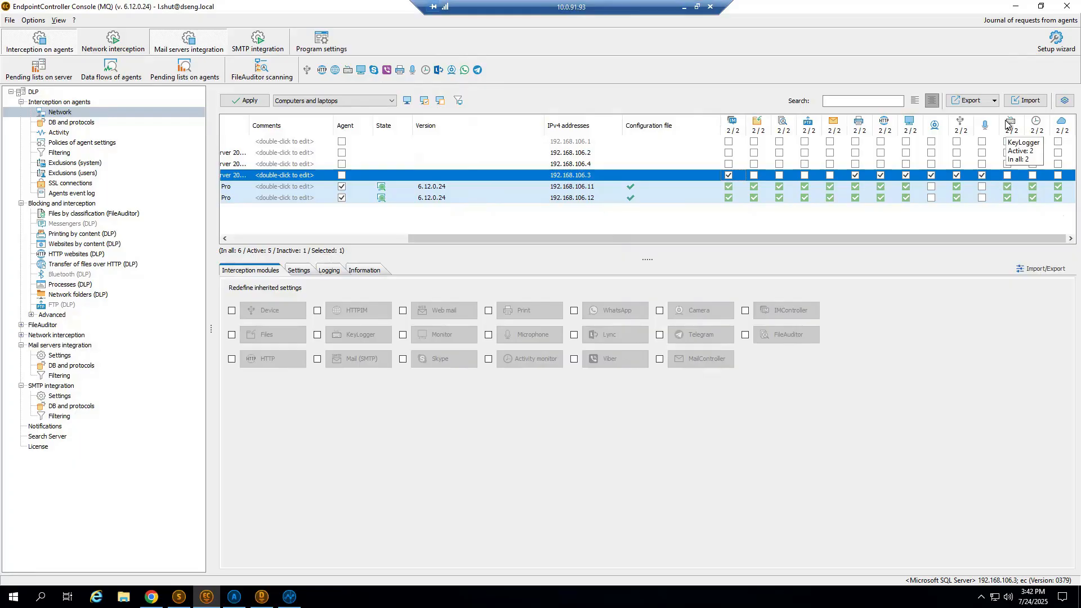
click(1007, 175)
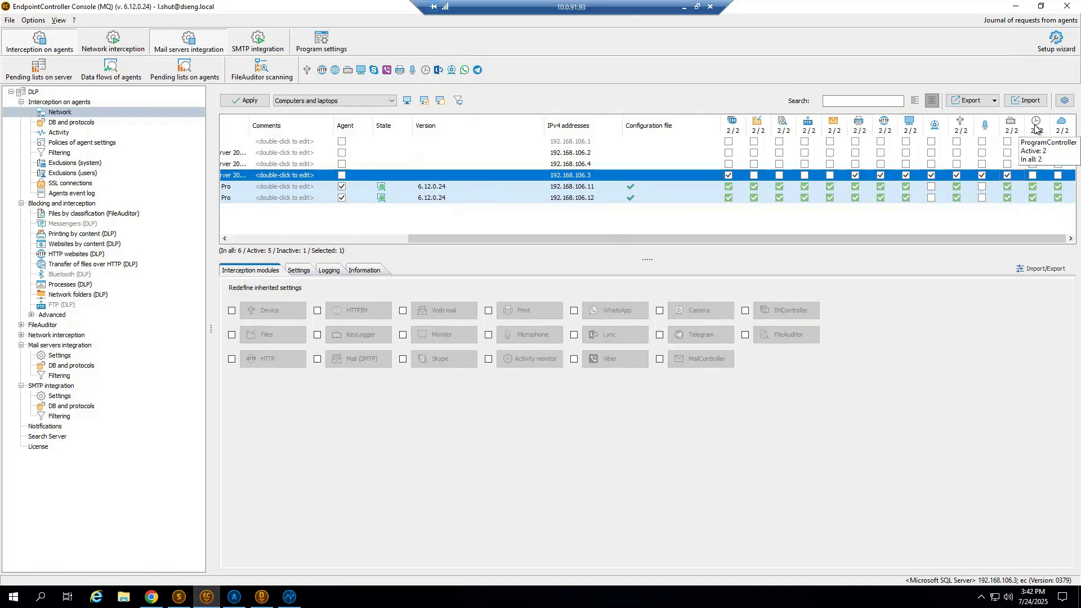
click(1033, 175)
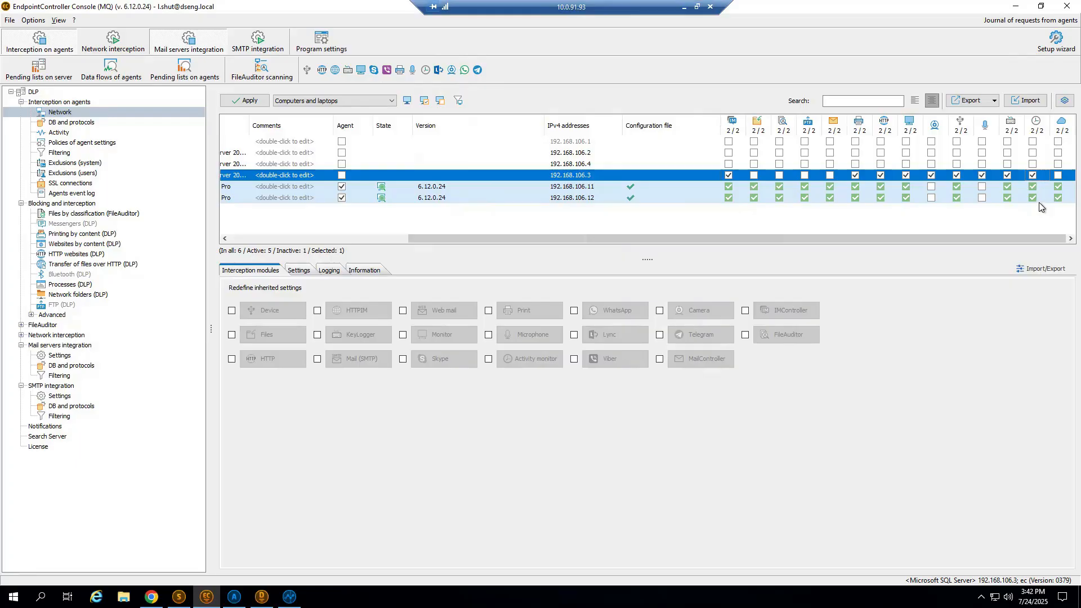
key(Right)
key(space)
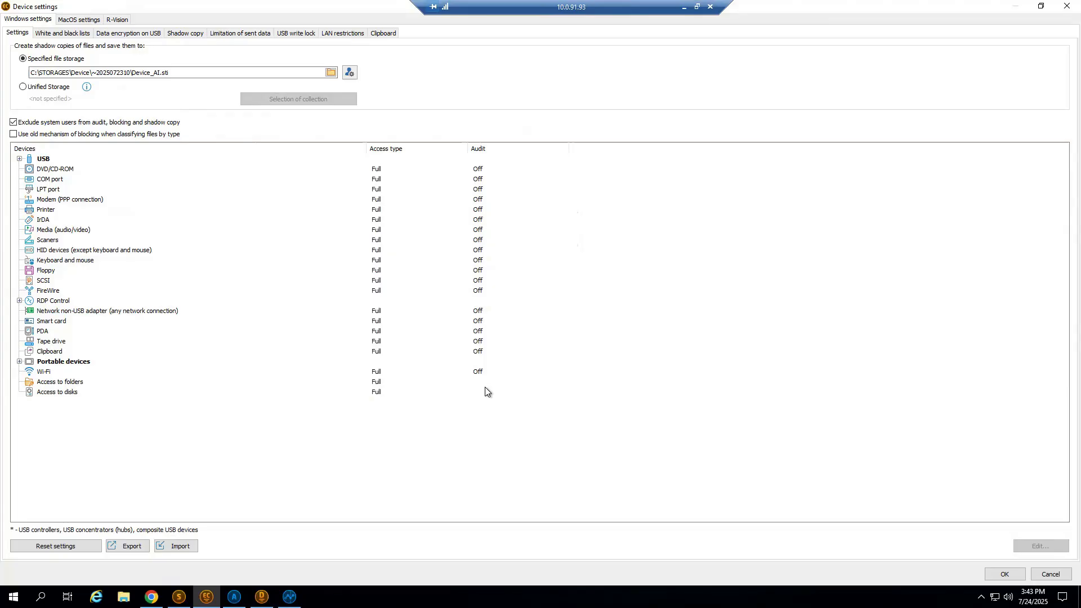
Try the Deny access type for USB storage devices in the Device settings, then close the rule without saving.
click(19, 159)
double_click(62, 220)
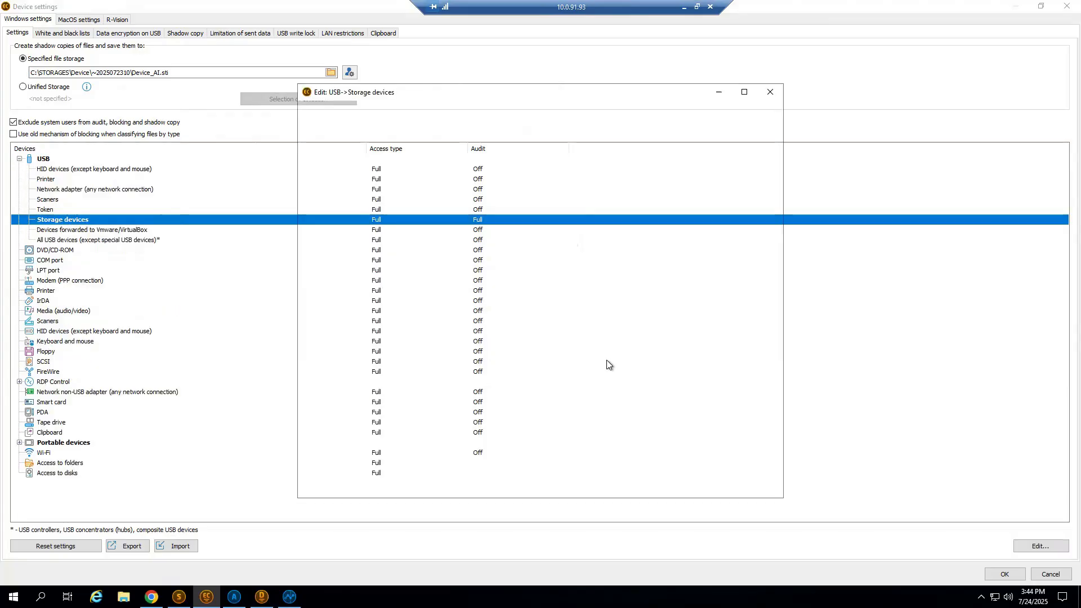
click(369, 122)
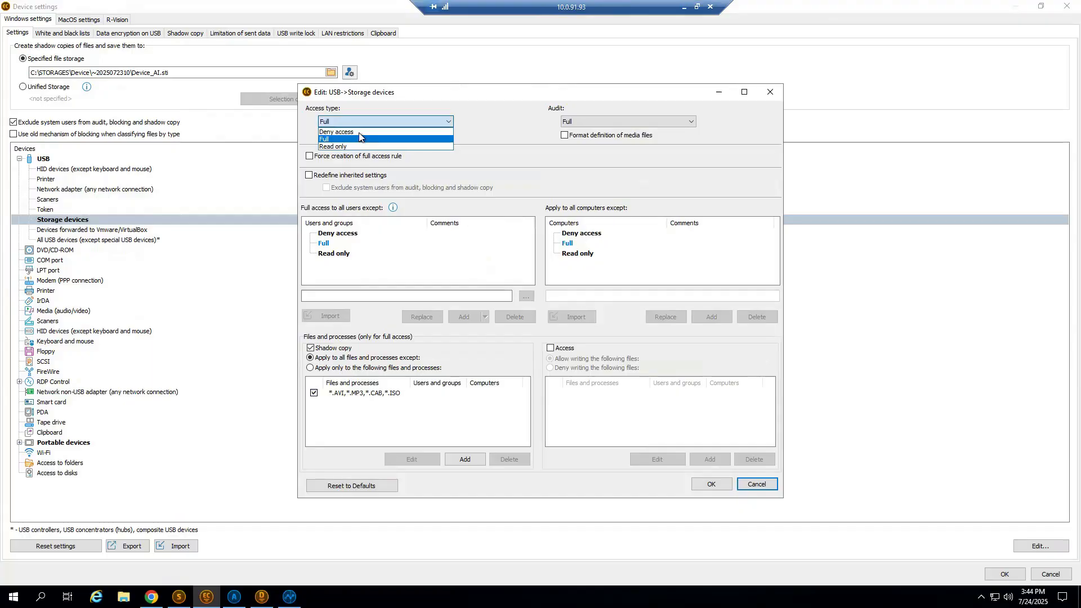
click(362, 131)
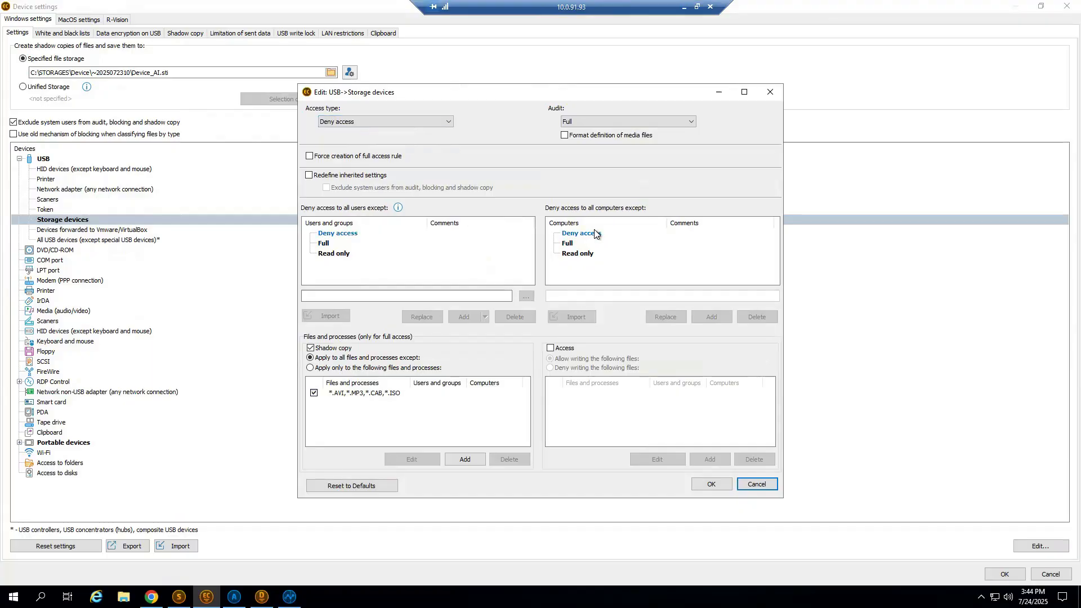
click(344, 227)
click(771, 93)
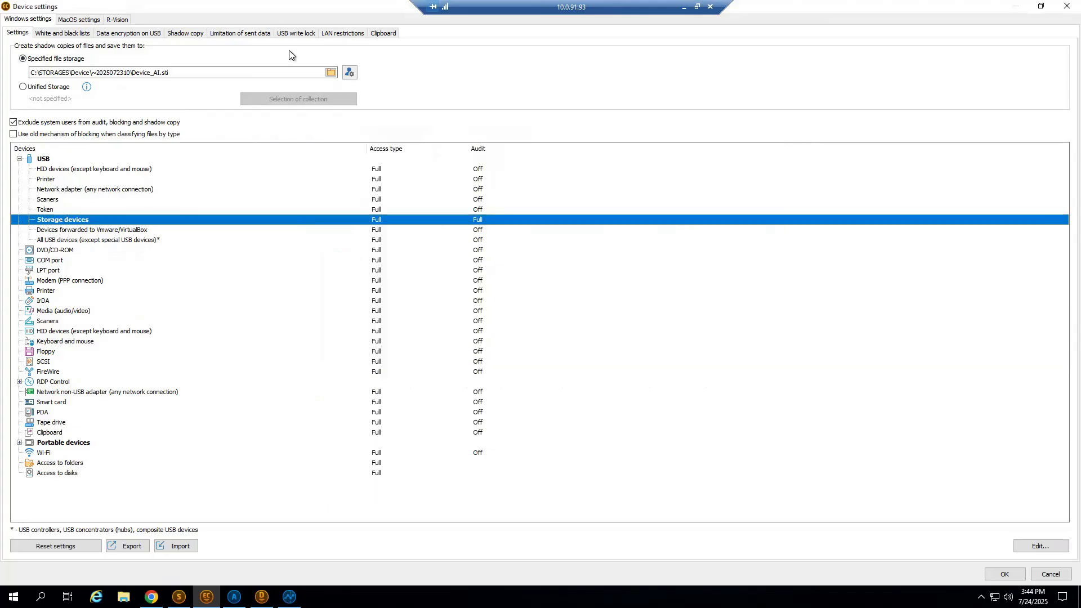
Widen the name column of the USB write lock rules and start a new denied rule with a text search condition for "secret".
click(288, 35)
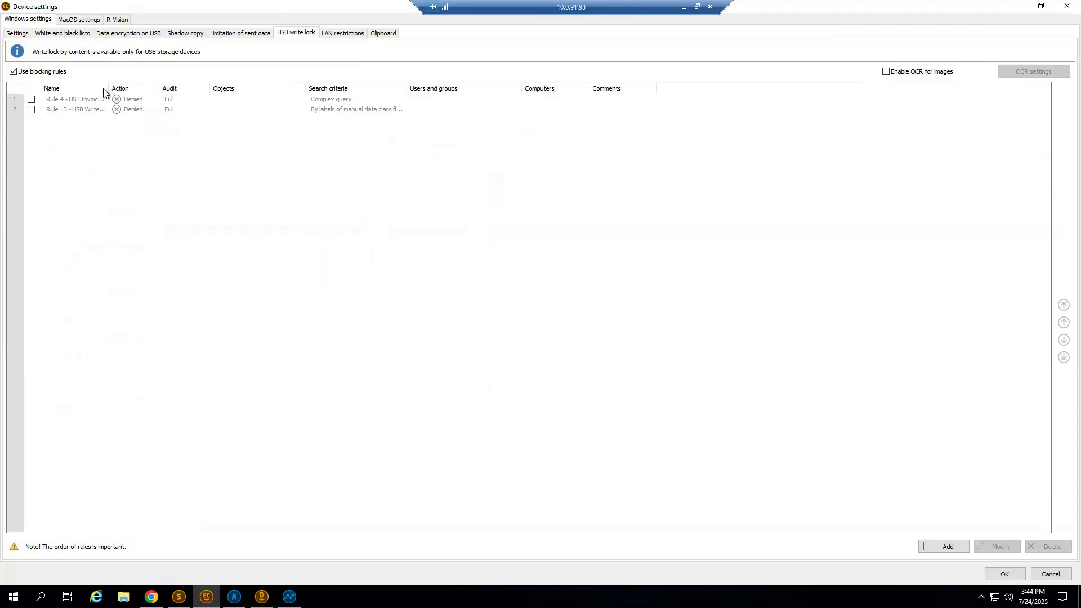
drag(110, 89, 240, 89)
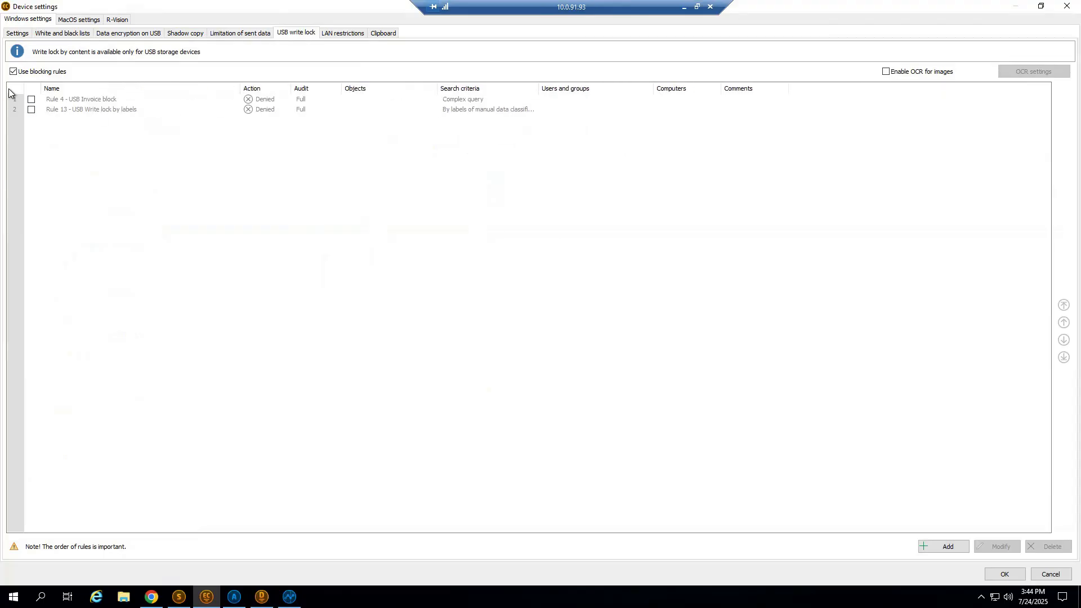
click(945, 546)
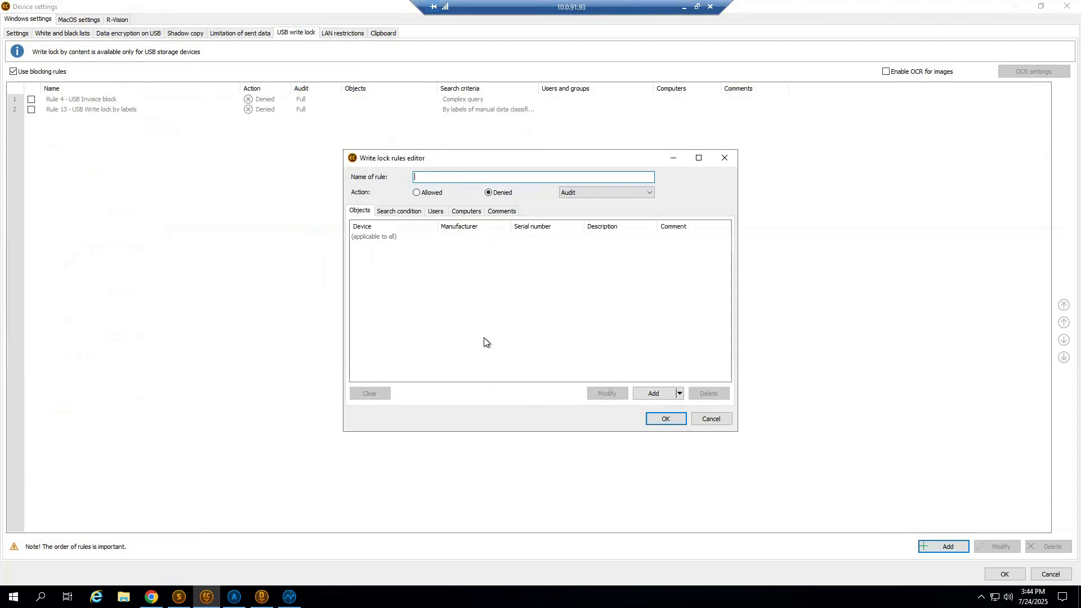
click(413, 212)
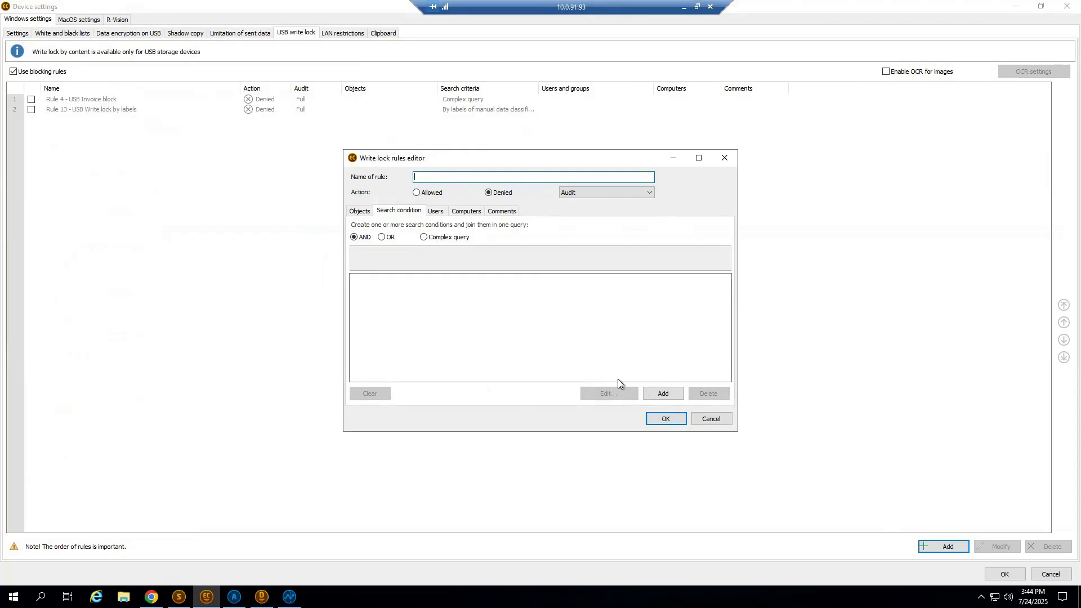
click(664, 393)
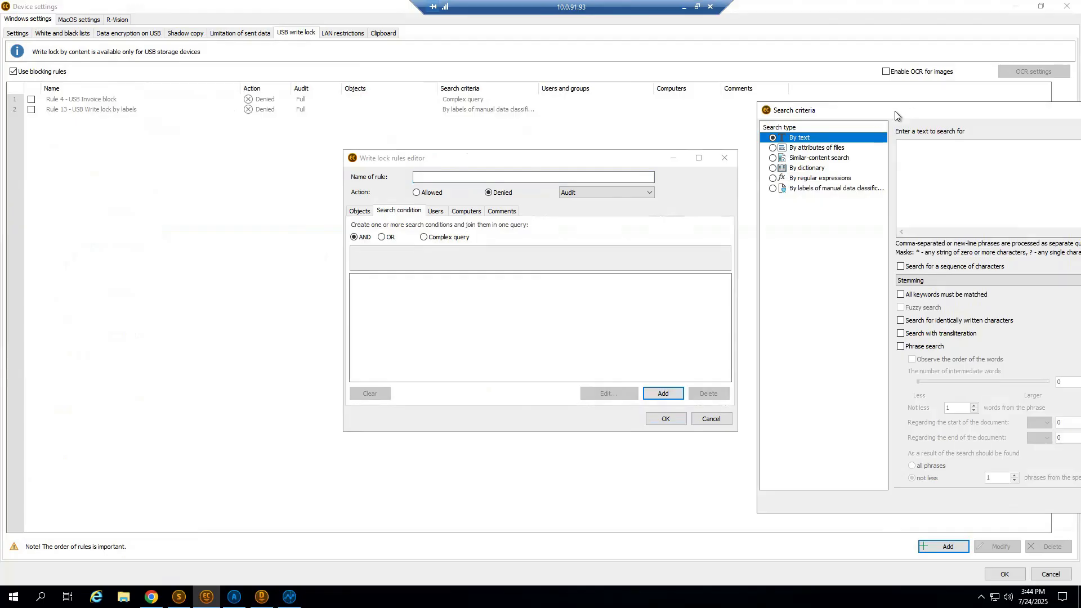
drag(894, 110, 477, 111)
click(586, 184)
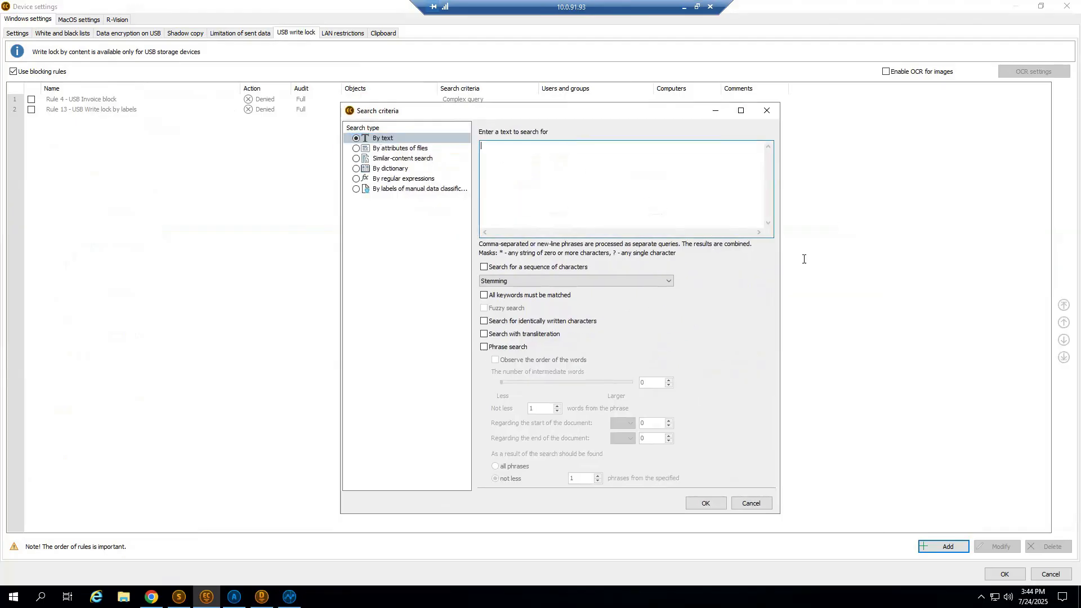
text(secret)
click(705, 504)
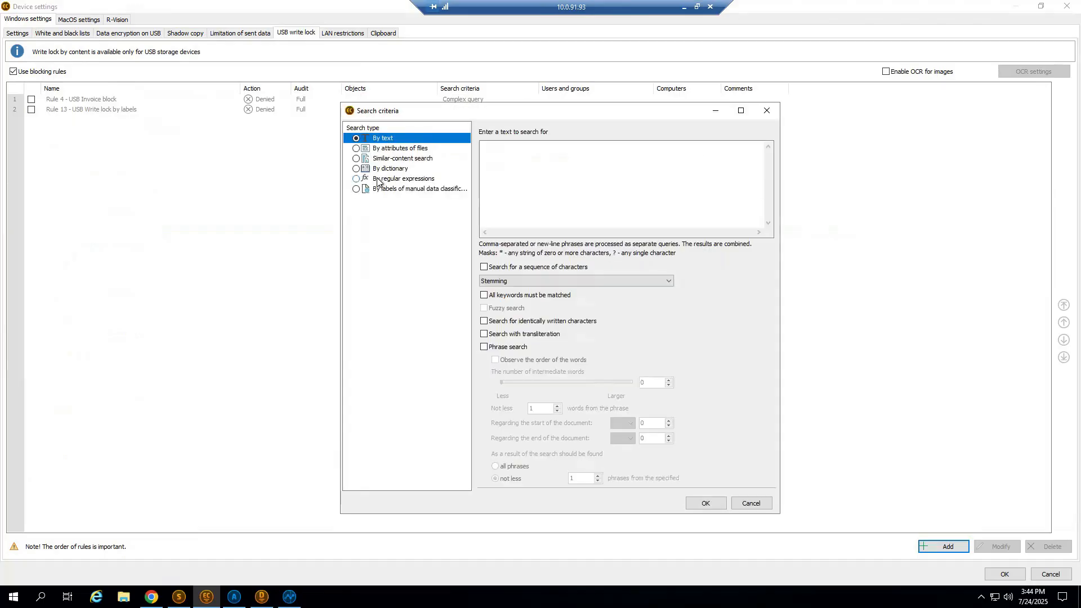
View the regular expression search criteria, then discard the new write lock rule along with the Device settings.
click(379, 179)
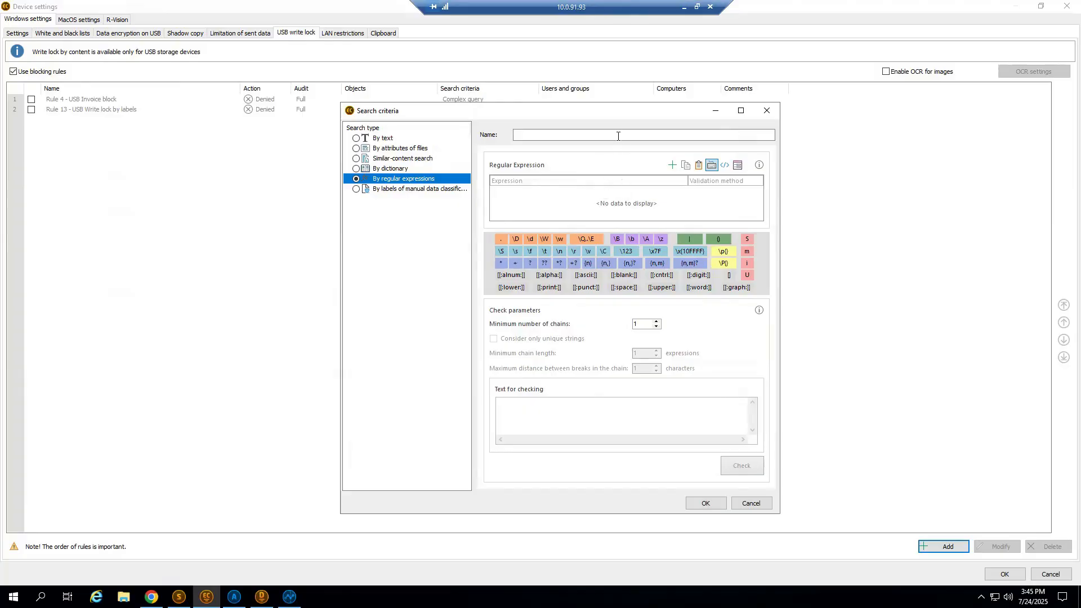
click(767, 111)
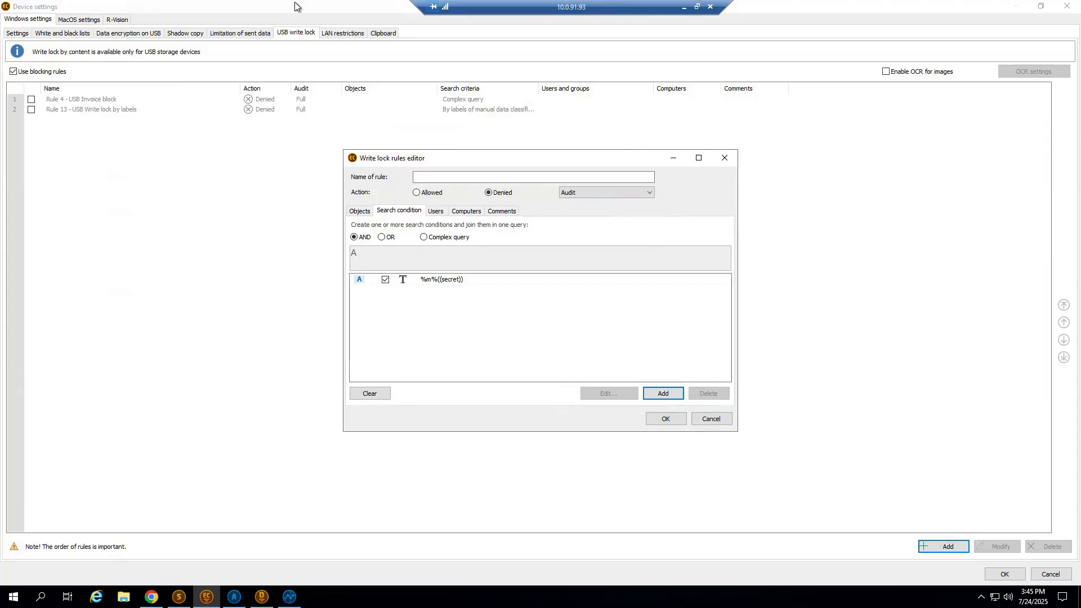
click(725, 157)
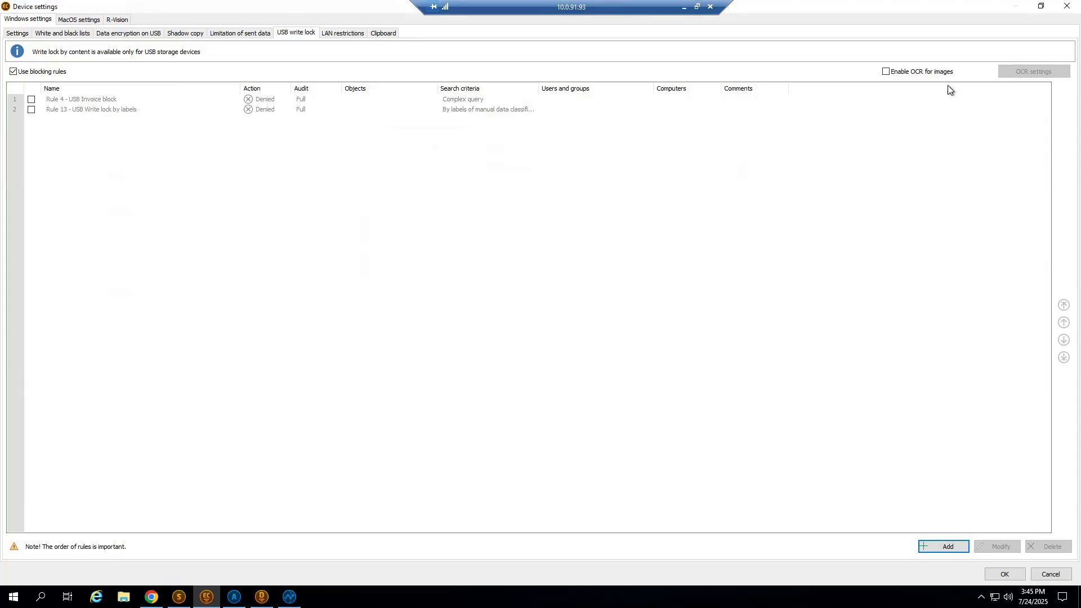
click(1067, 6)
click(541, 315)
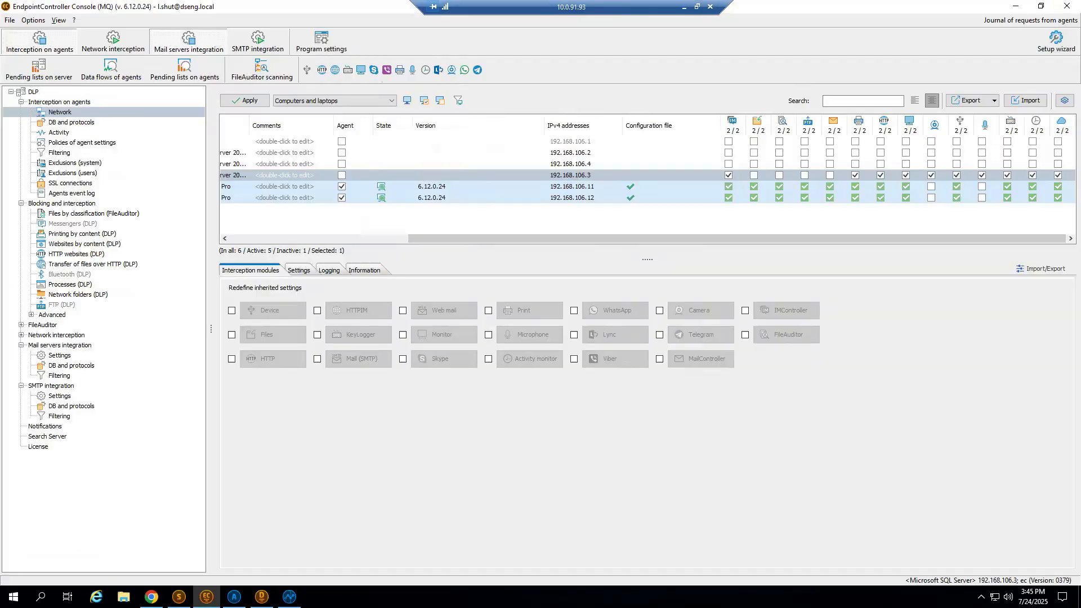
Expand the advanced blocking options and select the LinkedIn block rule among the HTTP websites blocking rules.
click(31, 315)
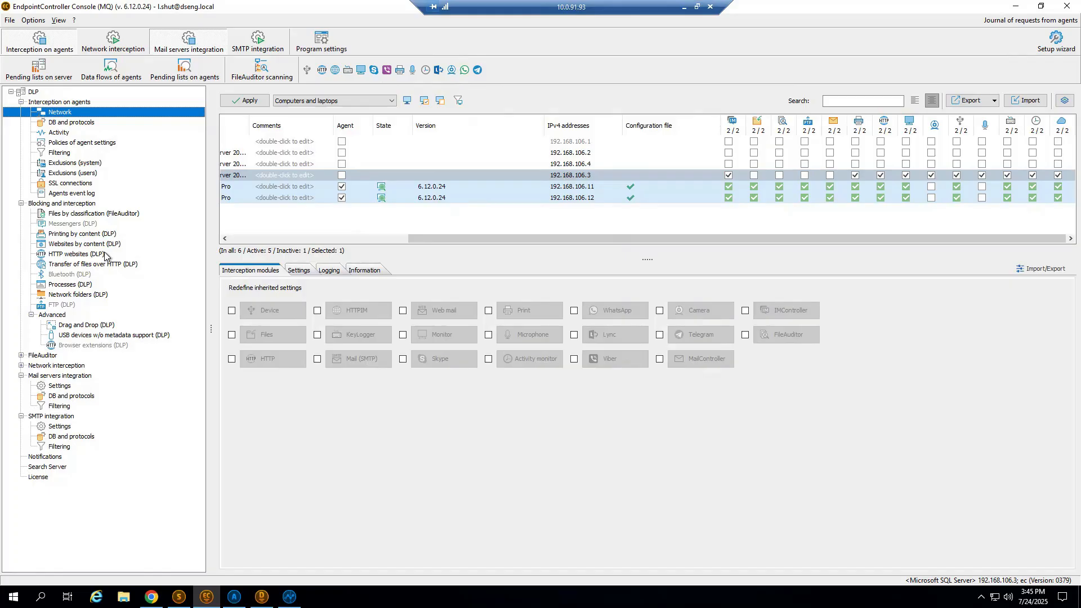
click(75, 256)
click(563, 323)
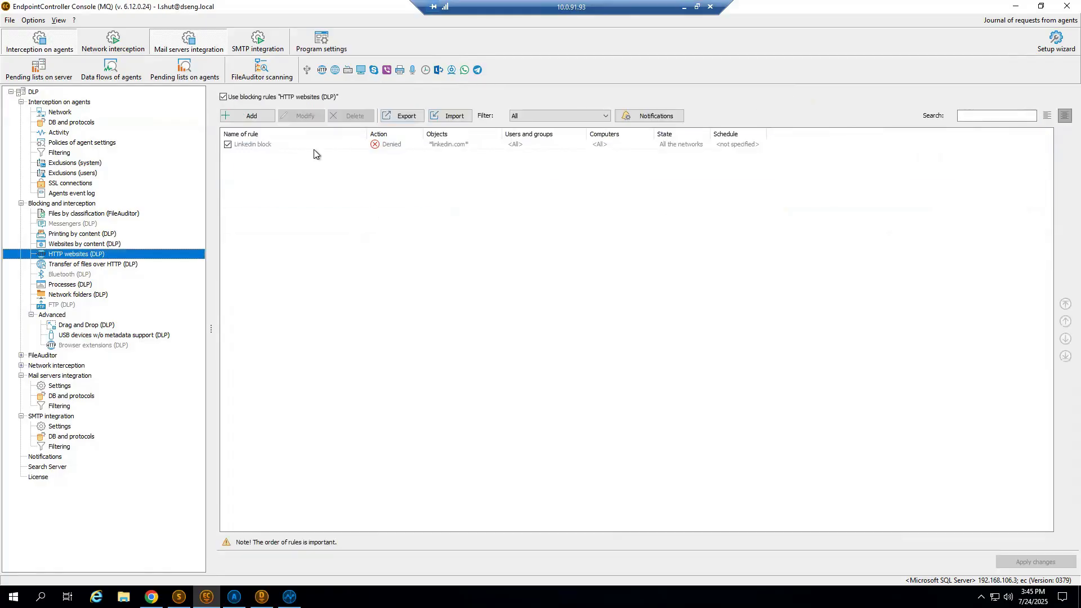
click(314, 146)
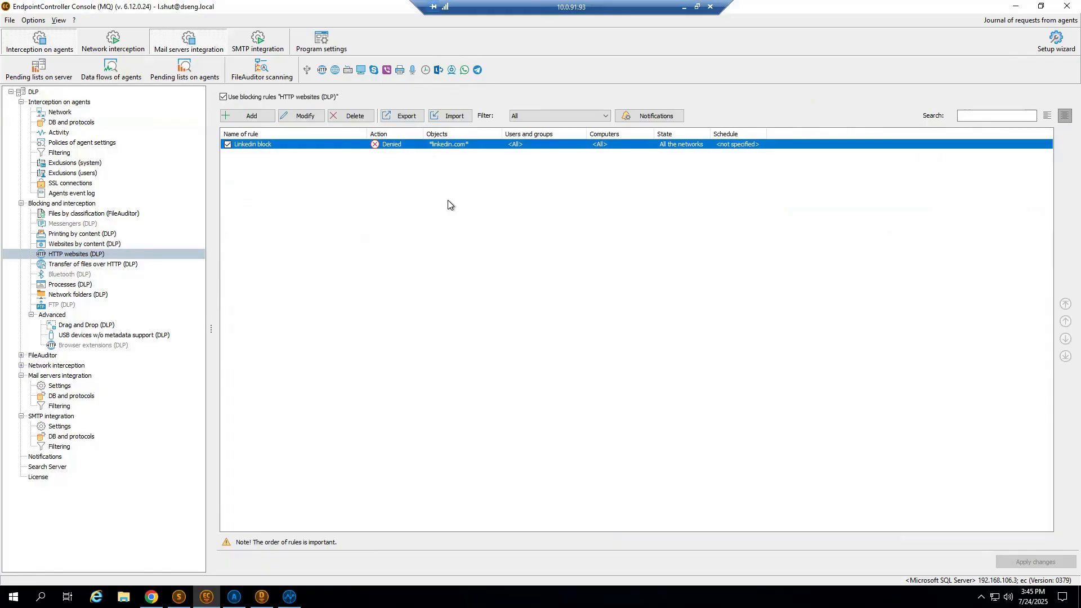
Review the LinkedIn block rule's websites and its users and computers scope, then close the rule.
double_click(361, 145)
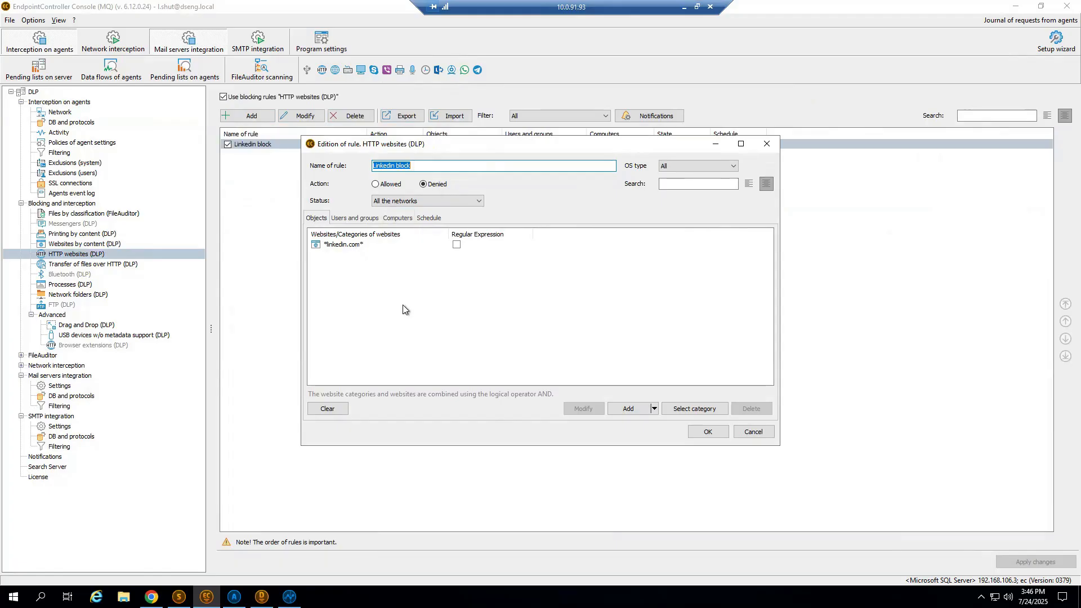
click(355, 218)
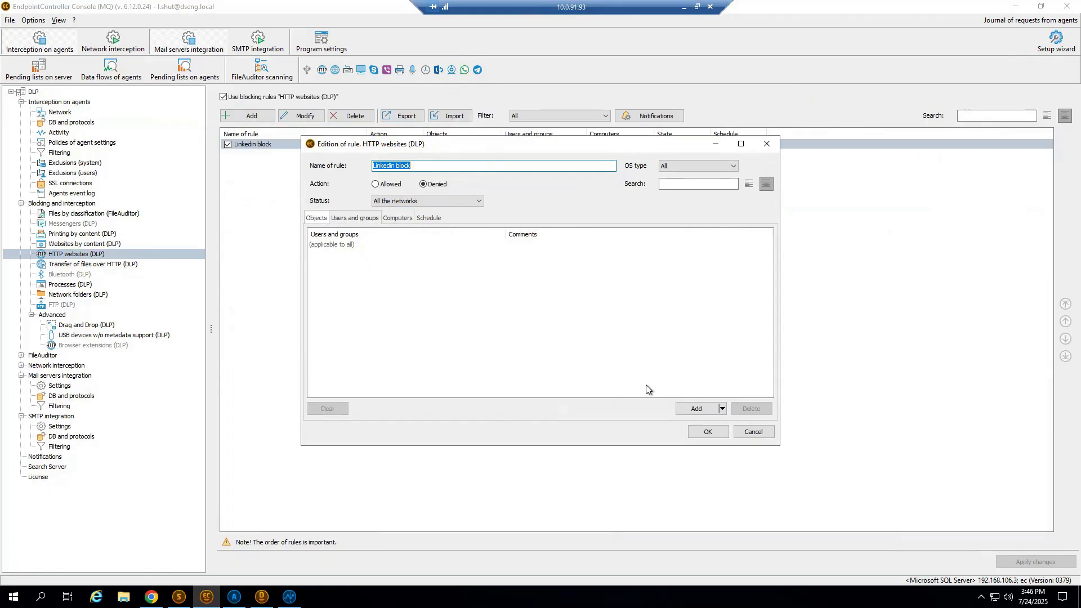
click(406, 219)
click(767, 144)
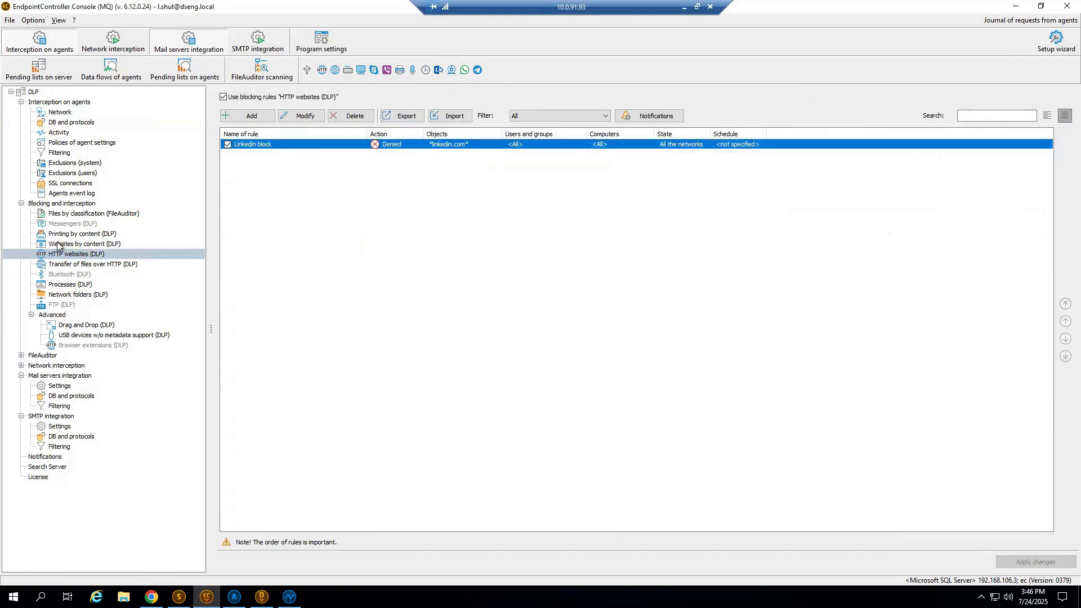
View the SPT rule among the process blocking rules and the search criteria of the "Rule 3 - Secret data printing block" printing rule.
click(73, 285)
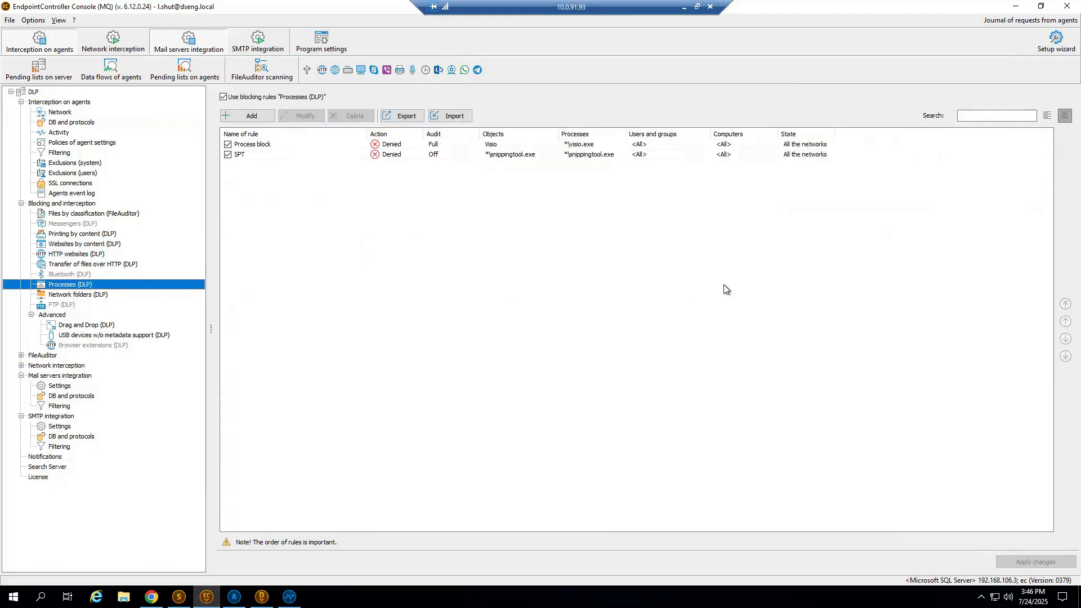
click(490, 158)
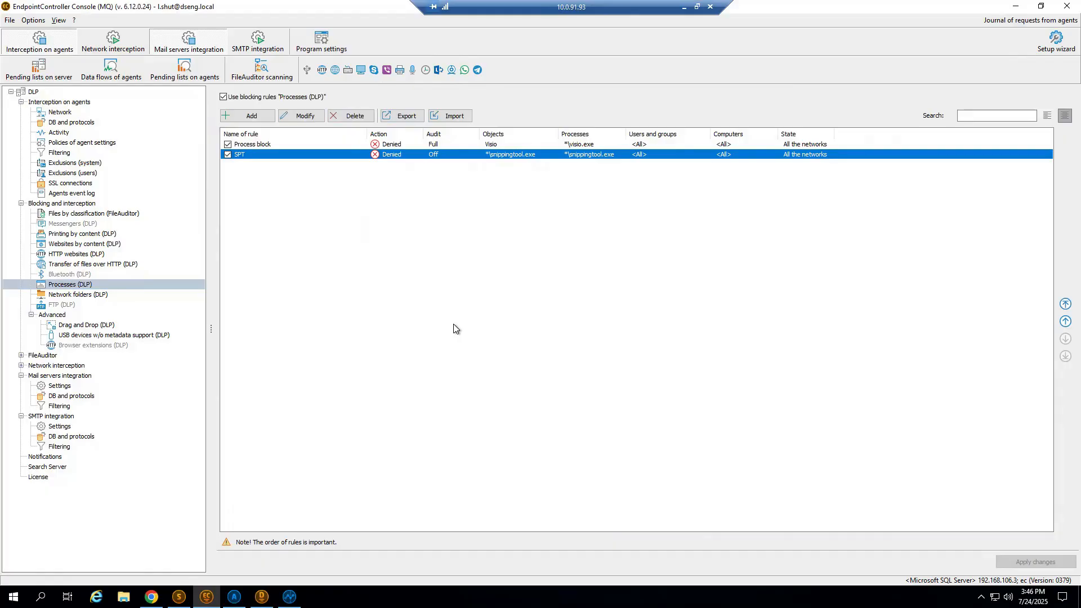
click(67, 235)
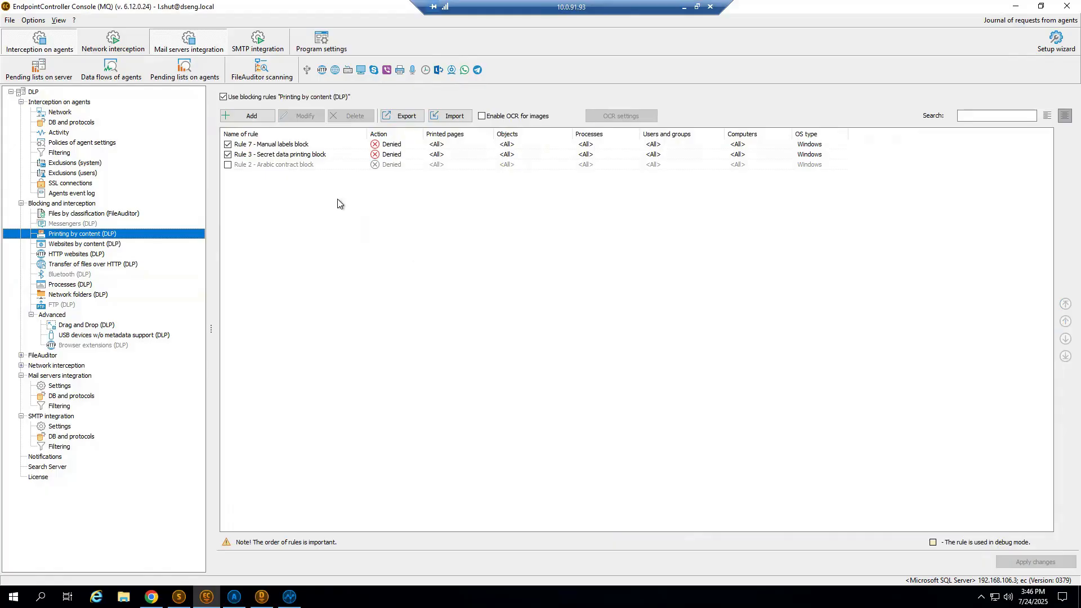
click(282, 156)
double_click(282, 156)
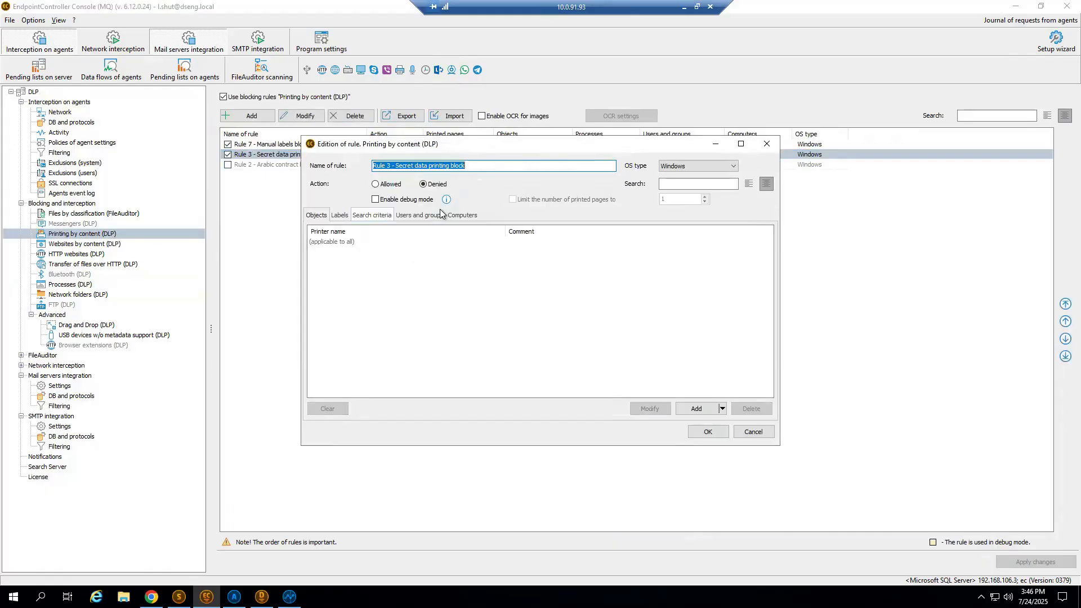
click(371, 215)
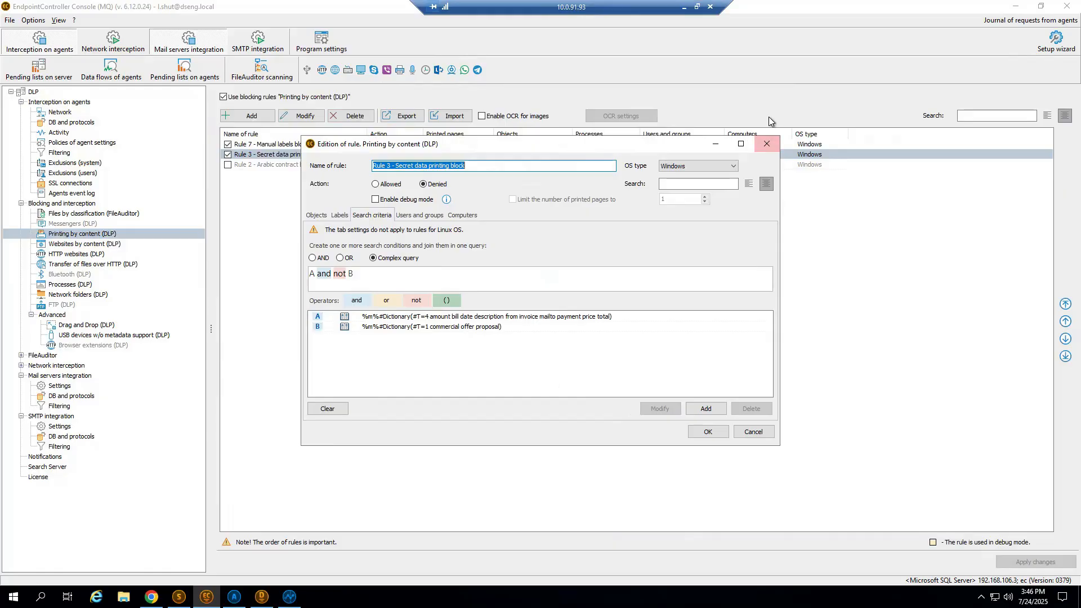
click(767, 144)
Enable the Messengers blocking rules and start a new rule with a search condition.
click(75, 224)
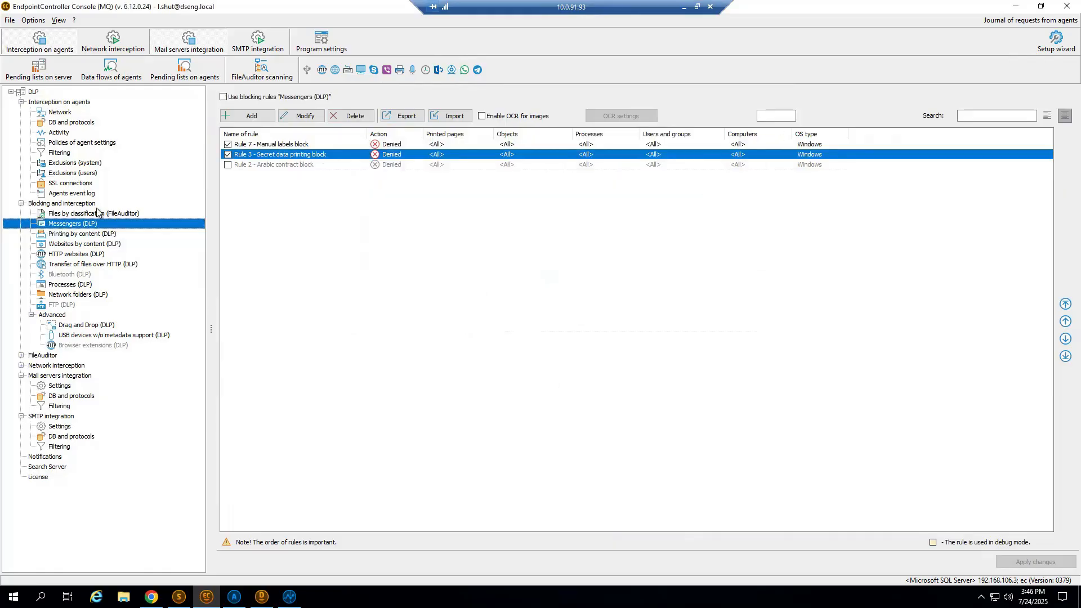
click(242, 97)
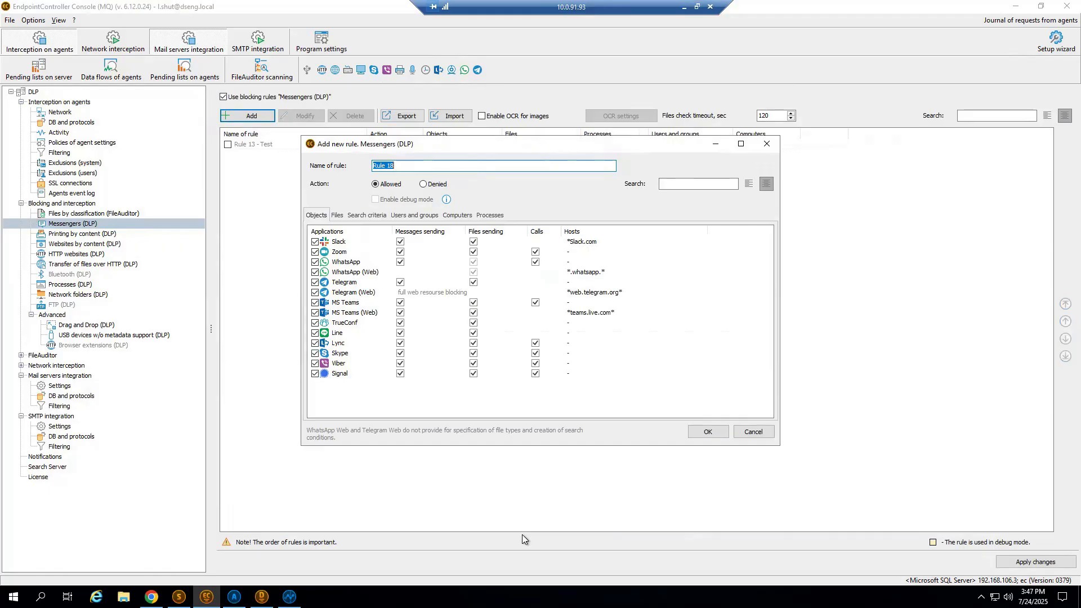
click(367, 215)
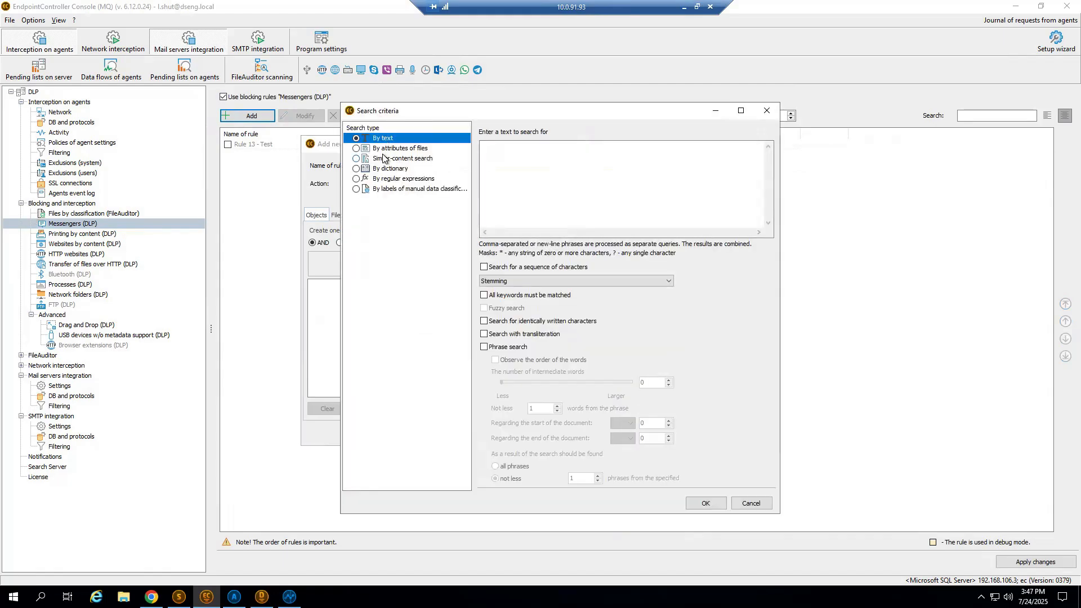
Examine the similar-content, dictionary and regular expression search types for the new Messengers rule's condition.
click(383, 159)
click(387, 168)
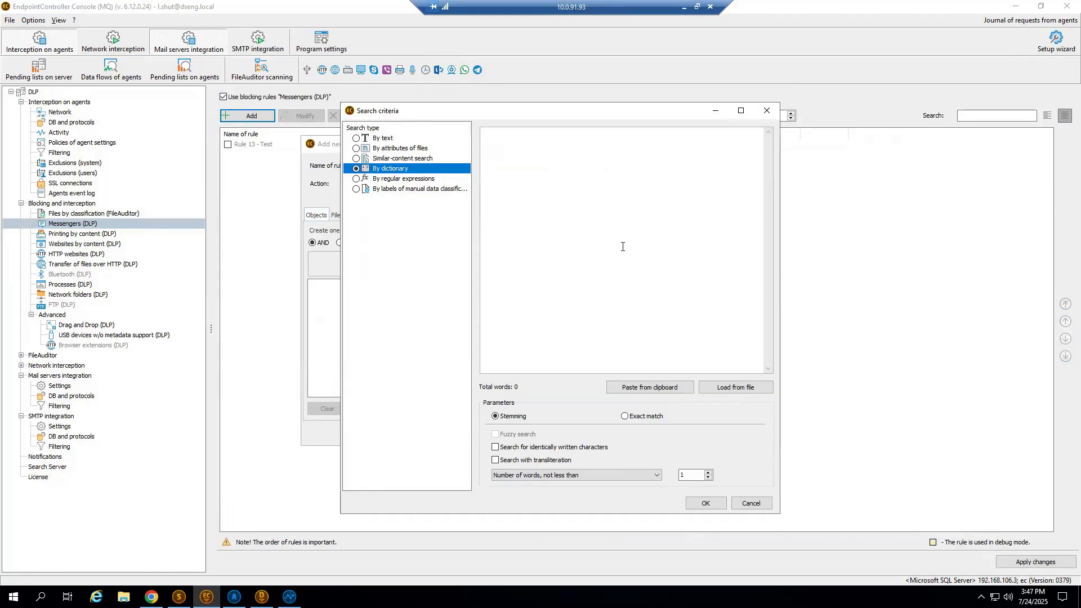
mouse_move(622, 247)
click(403, 178)
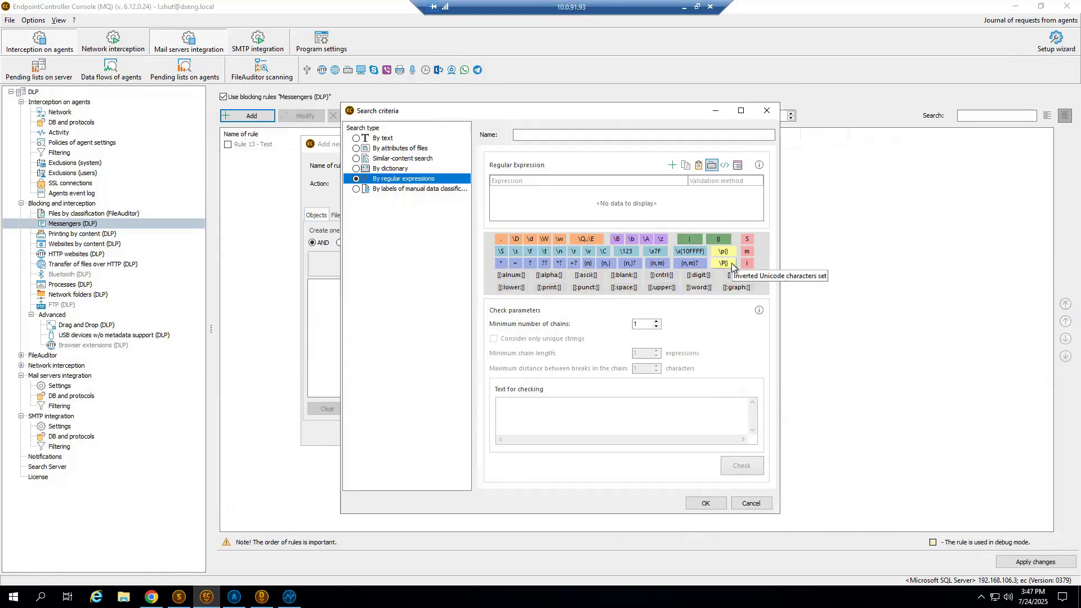
Try the password-protected or encrypted files attribute as the search condition, then discard the new Messengers rule.
click(397, 149)
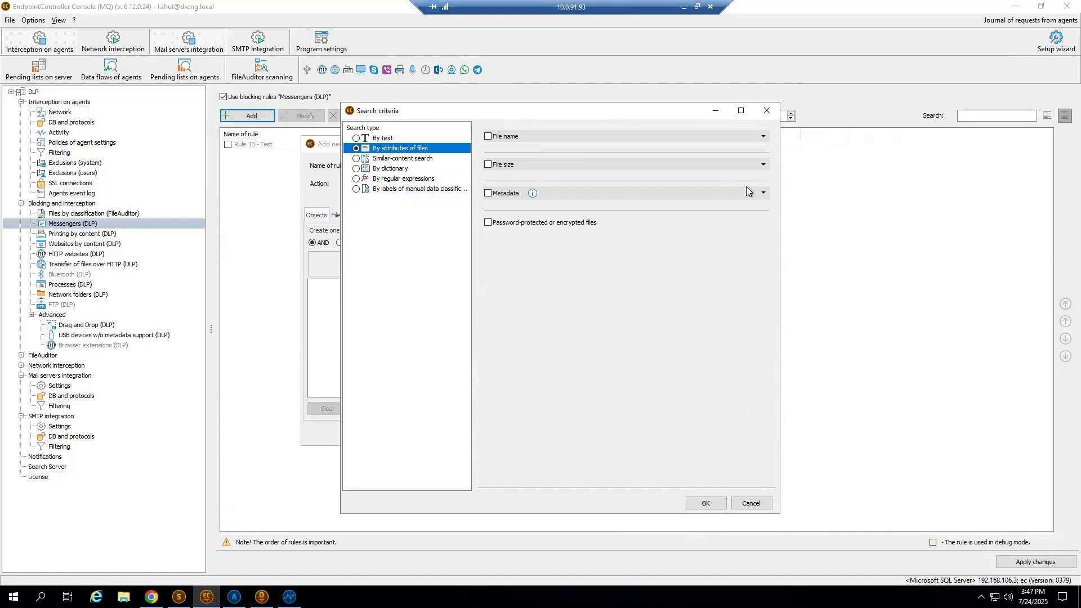
click(514, 223)
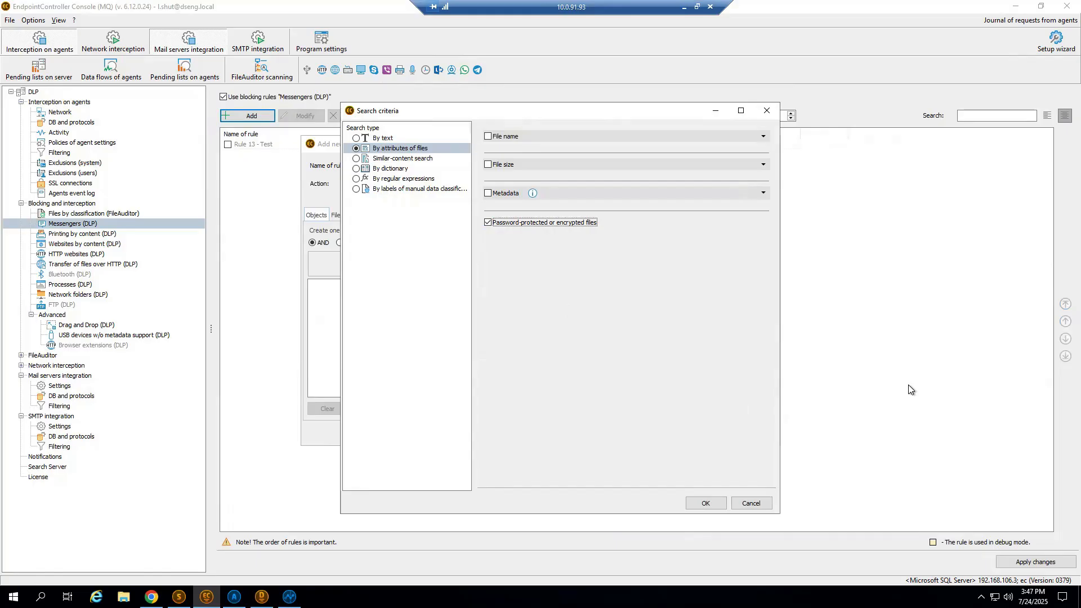
click(767, 110)
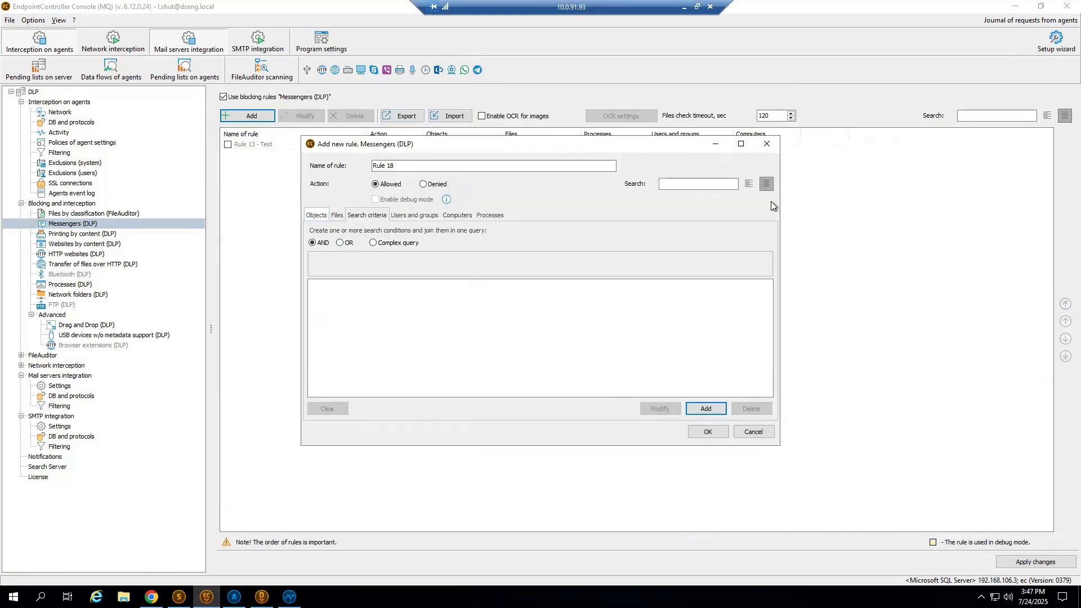
click(768, 146)
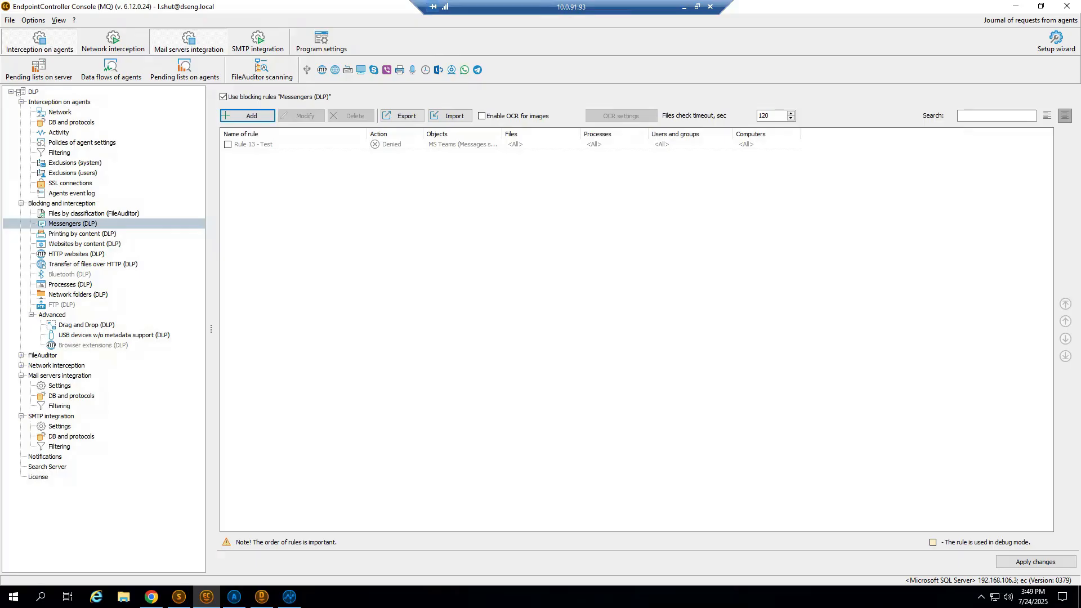
Minimize the EndpointController Console and open the SearchInform AlertCenter client from the desktop.
click(1016, 6)
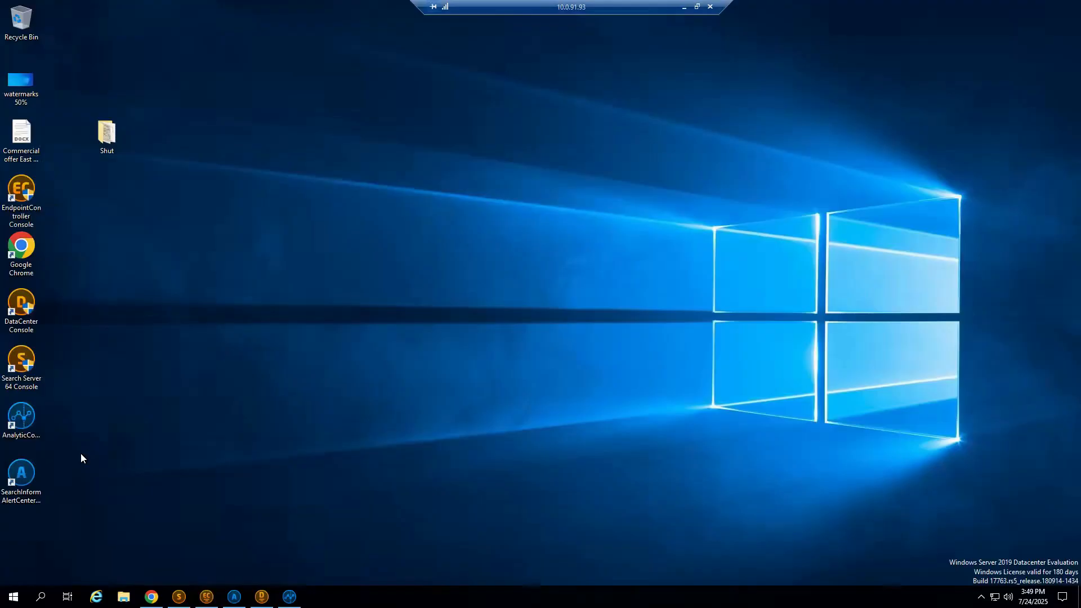
drag(87, 509, 3, 396)
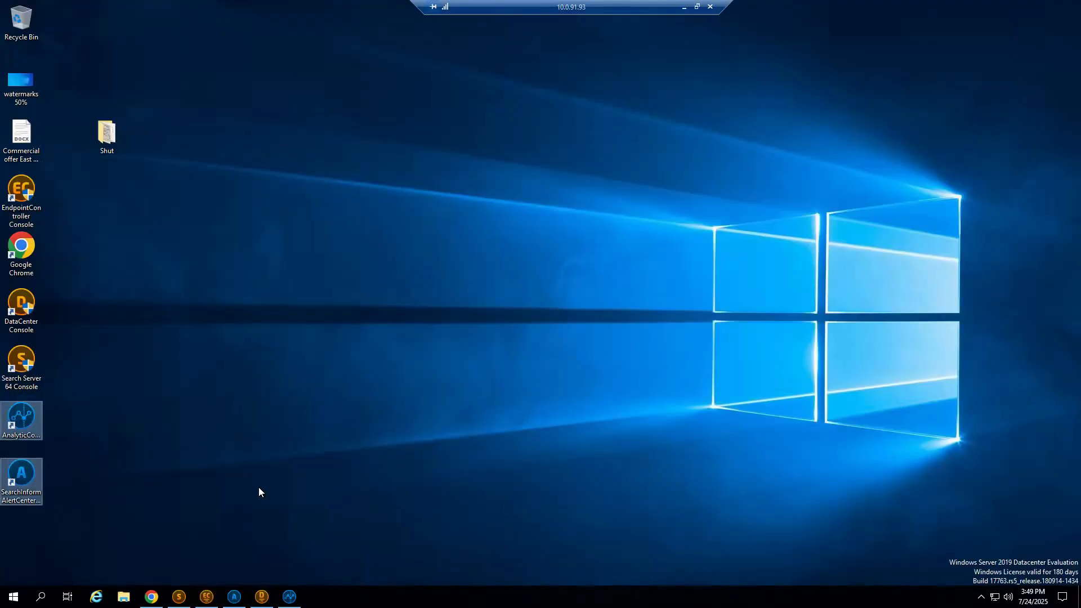
click(19, 484)
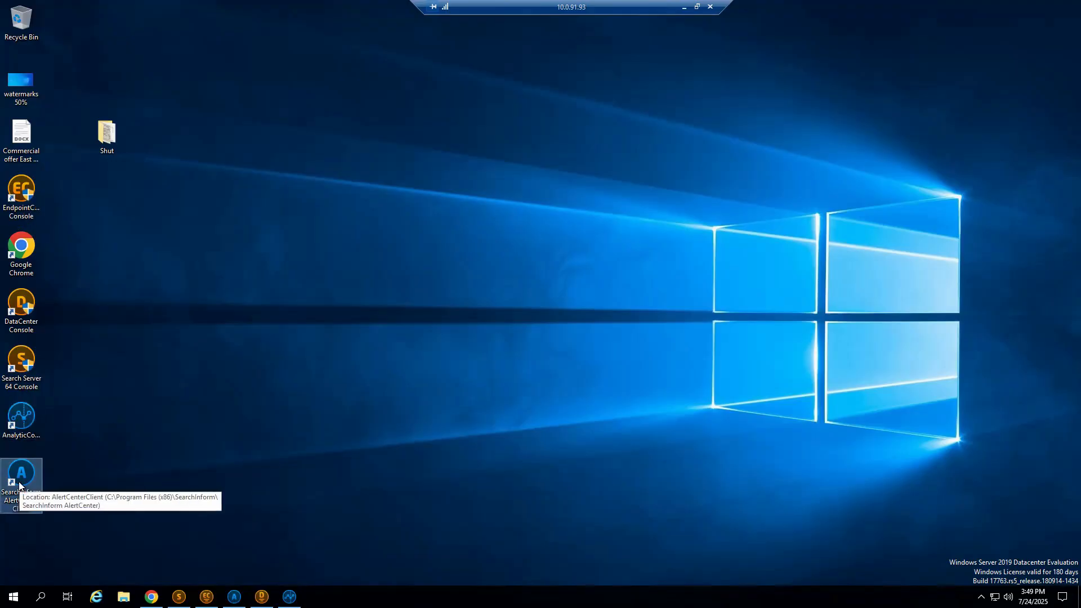
key(shift+Up)
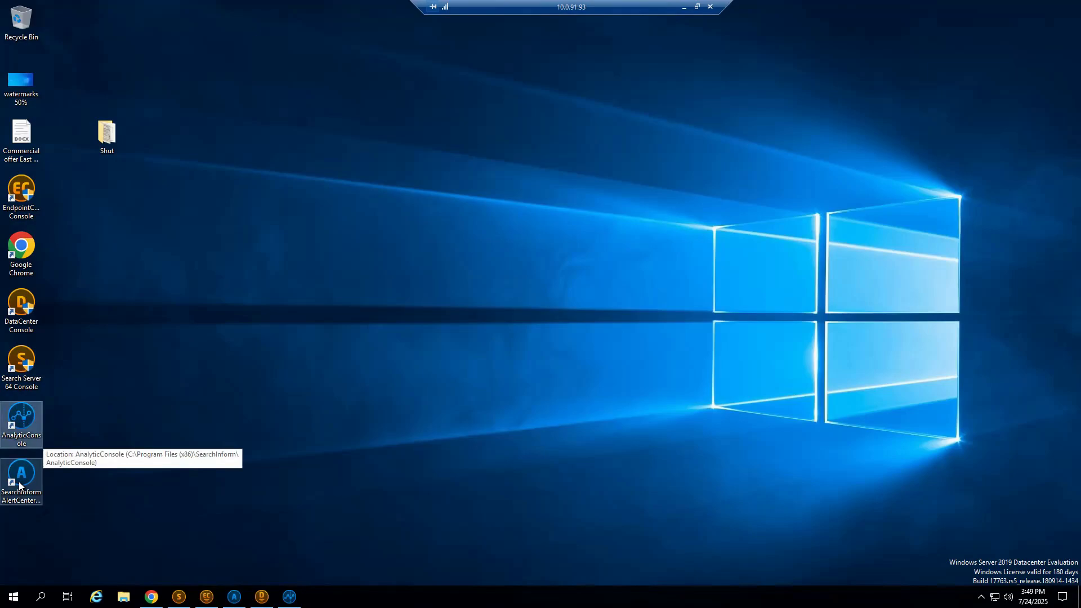
click(19, 484)
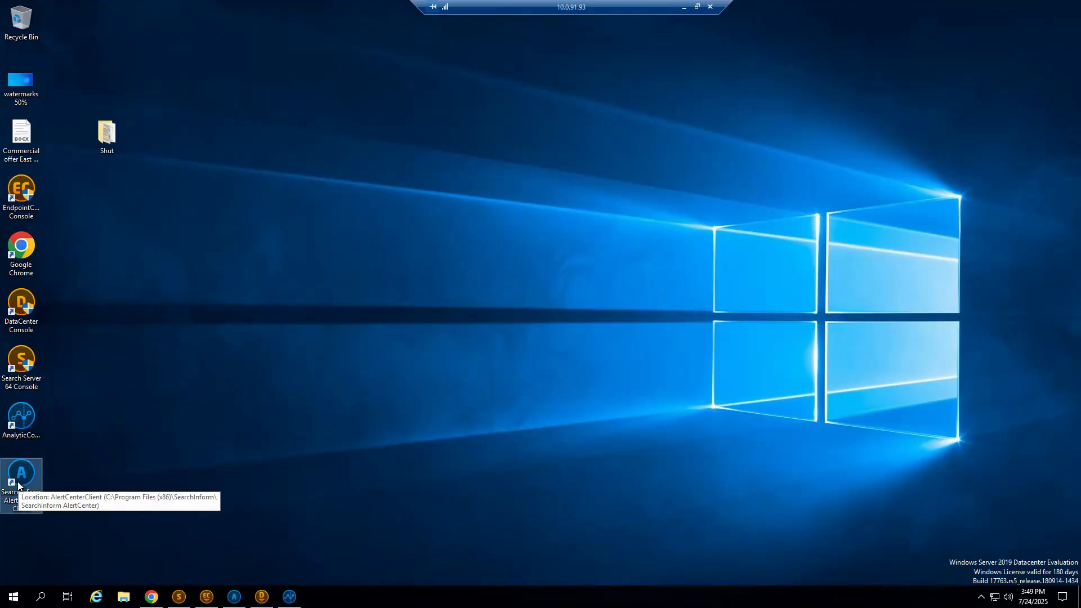
double_click(18, 484)
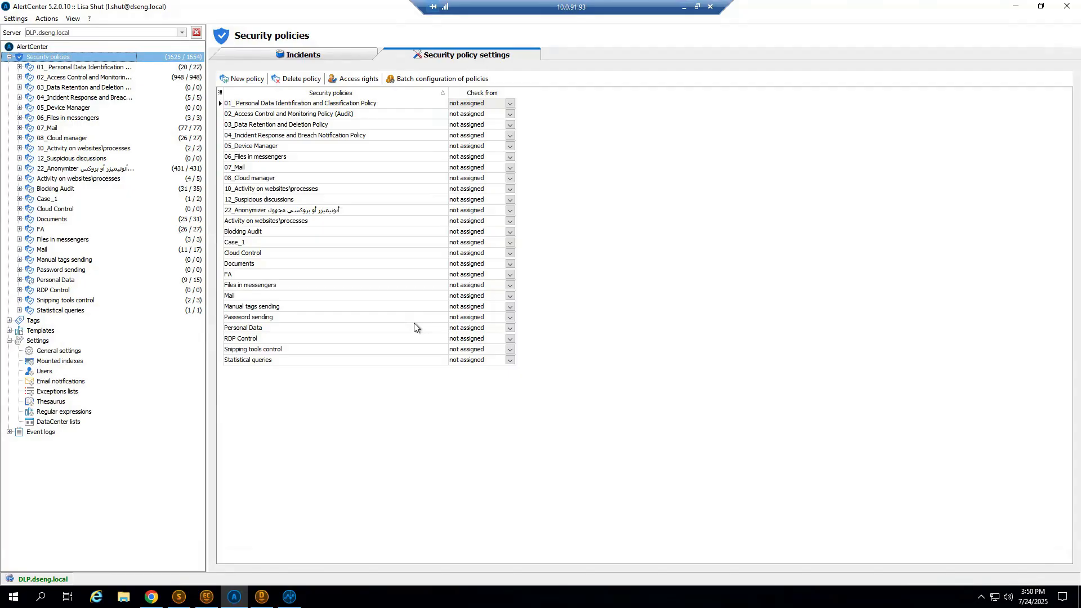
Look through the criteria of the 01_ Personal Data Identification policy, then open the settings of the Personal Data policy.
click(18, 67)
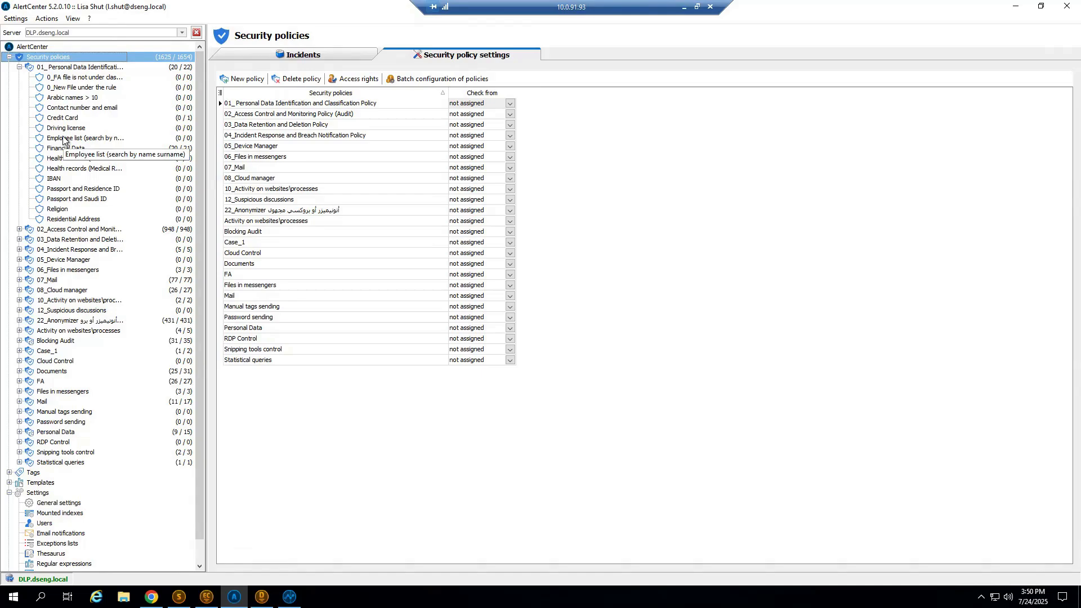
click(19, 67)
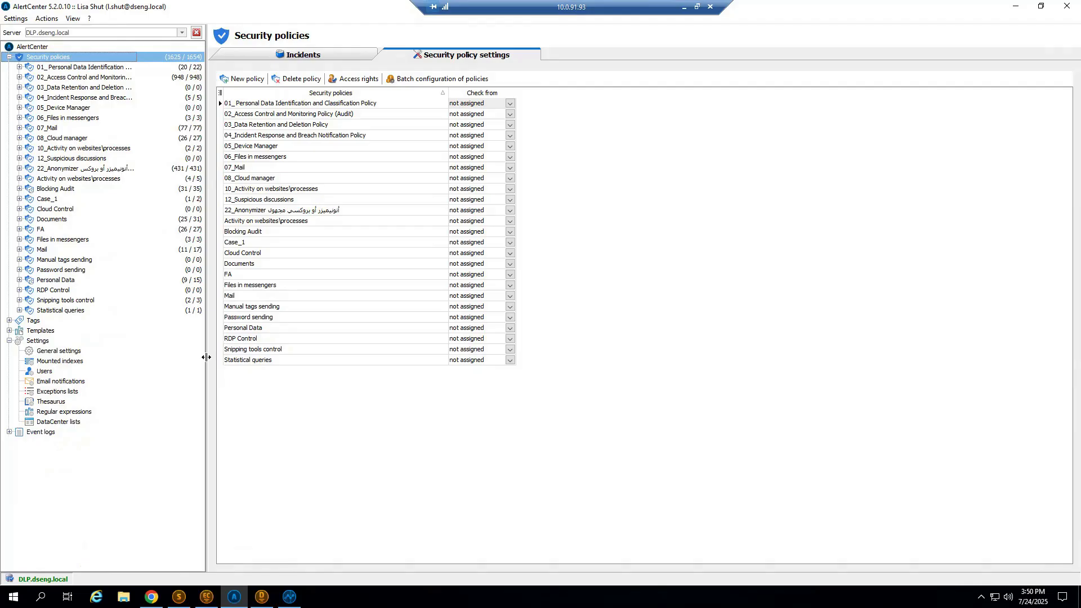
click(18, 280)
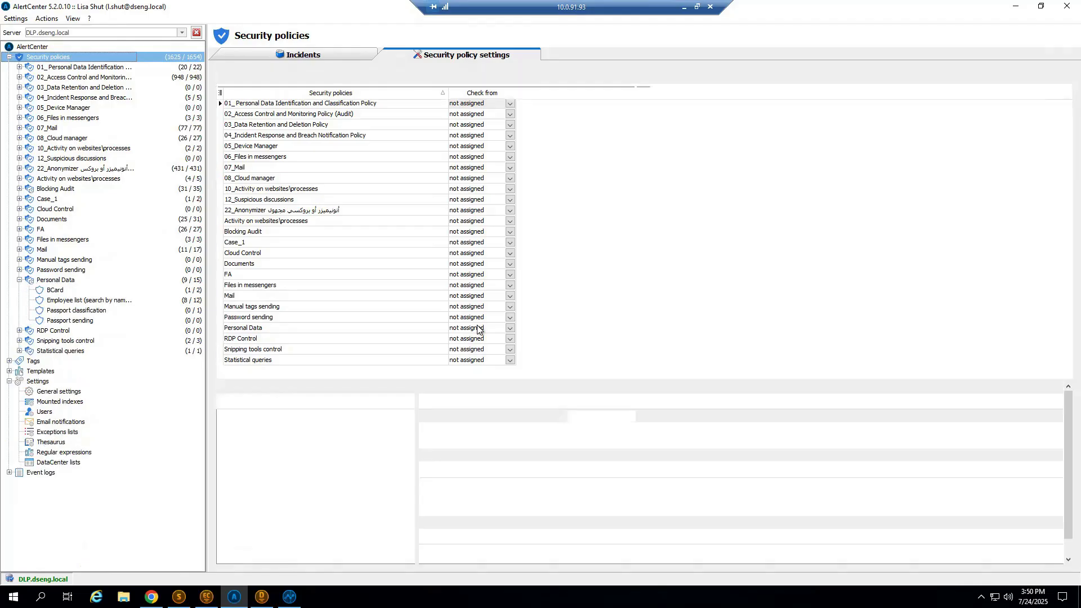
double_click(477, 328)
Inspect the BCard criterion's complex query and its regular expression subquery, then close both editors without changes.
click(262, 136)
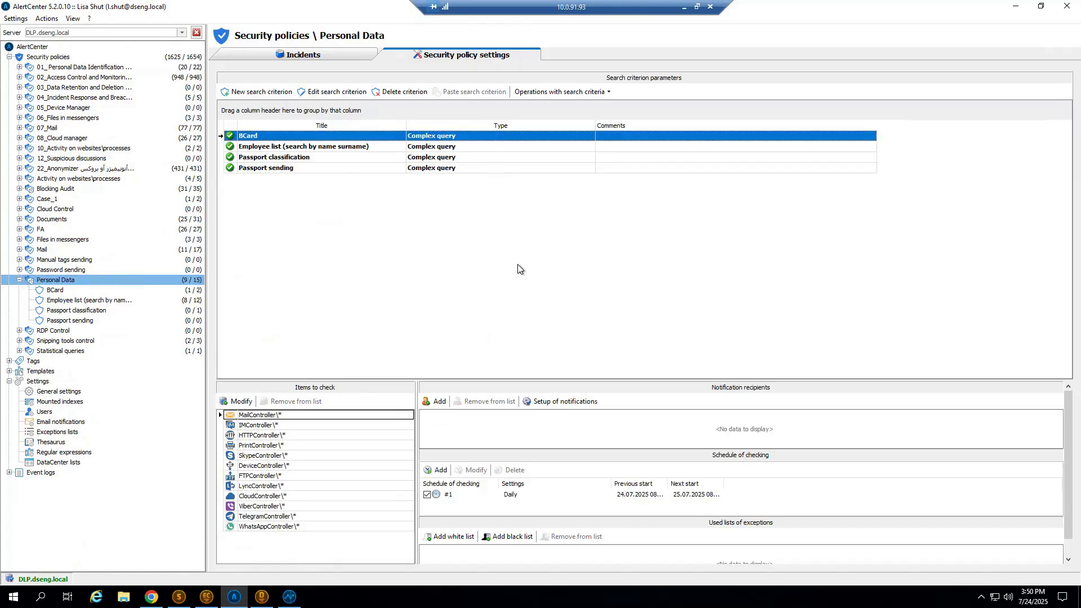
double_click(254, 140)
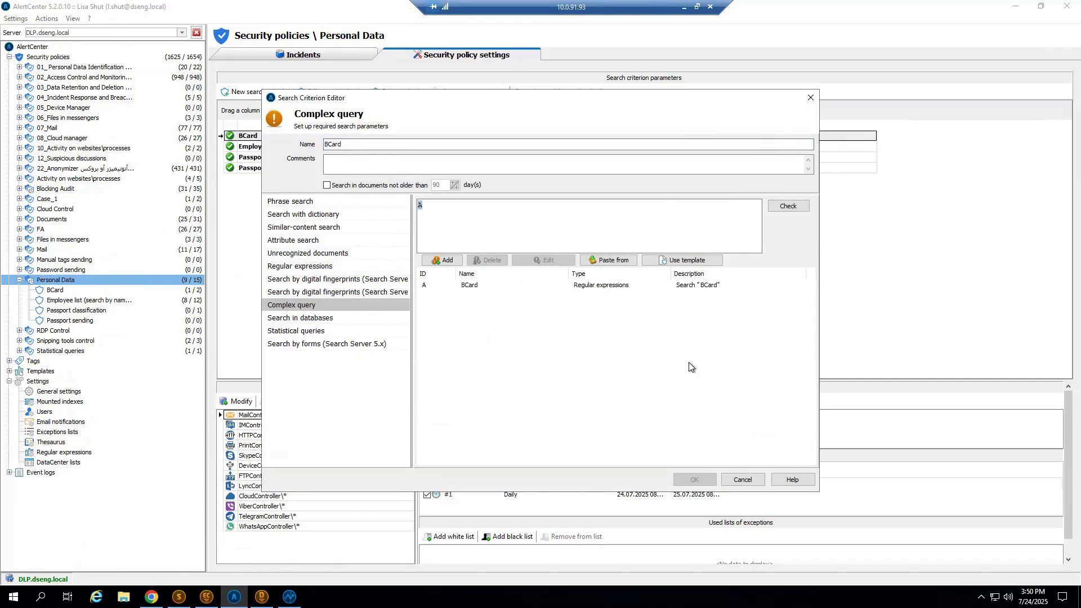
click(712, 286)
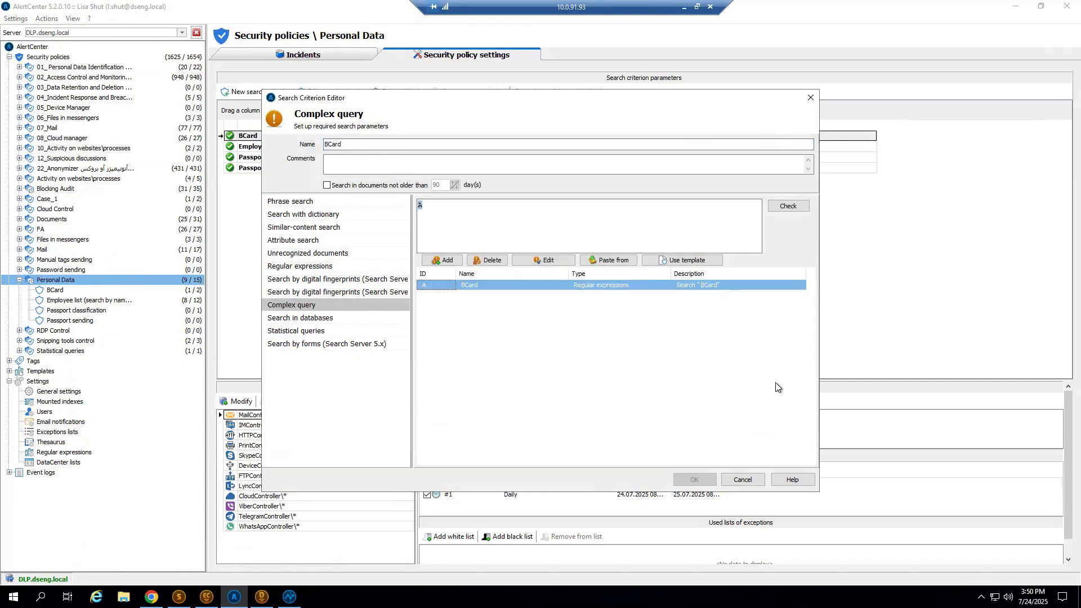
key(Return)
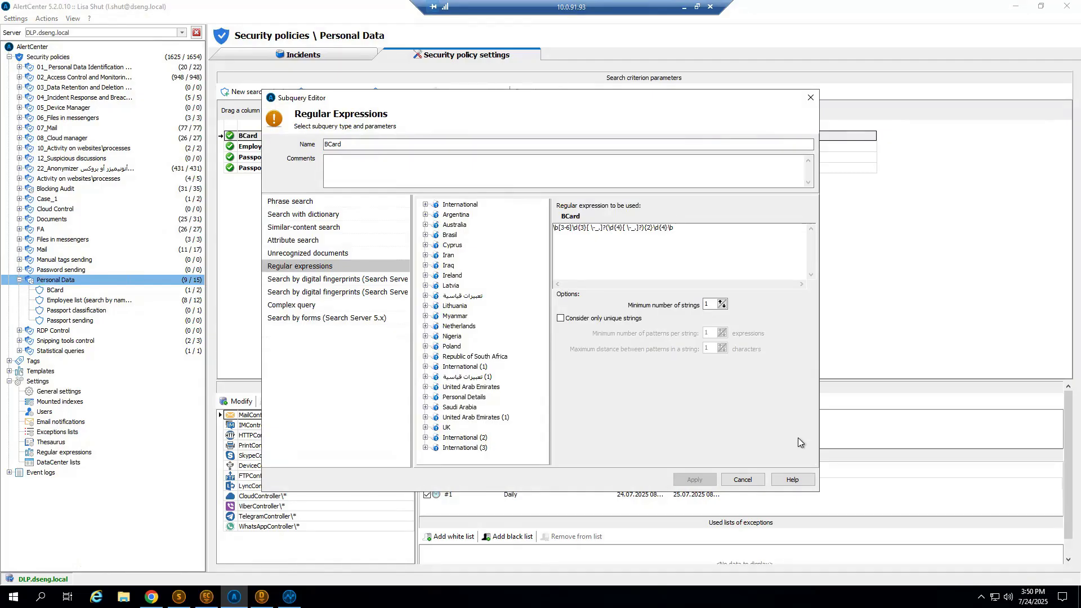
click(810, 98)
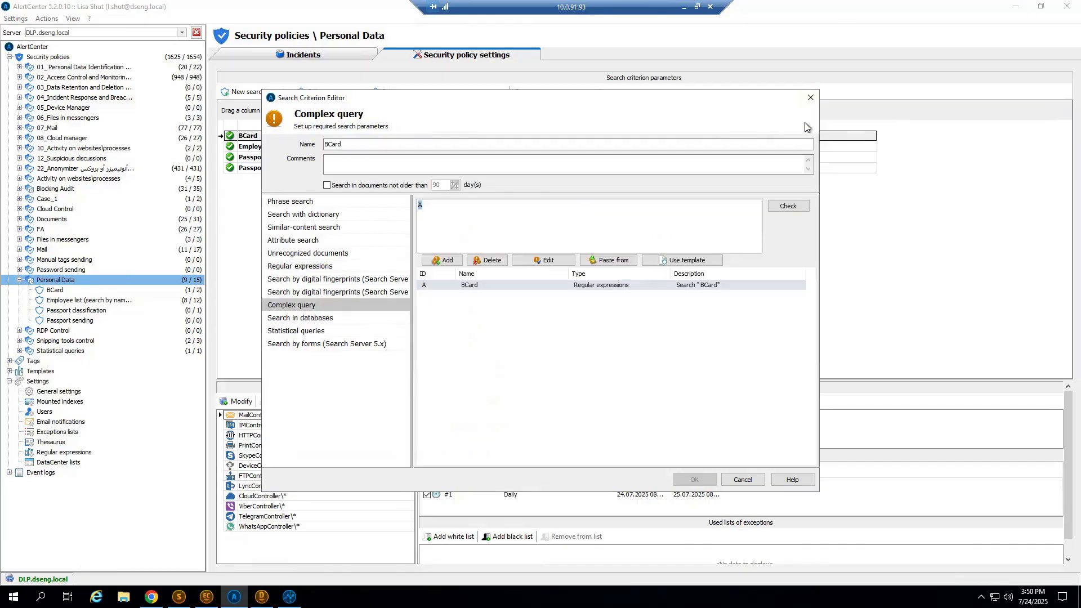
click(808, 96)
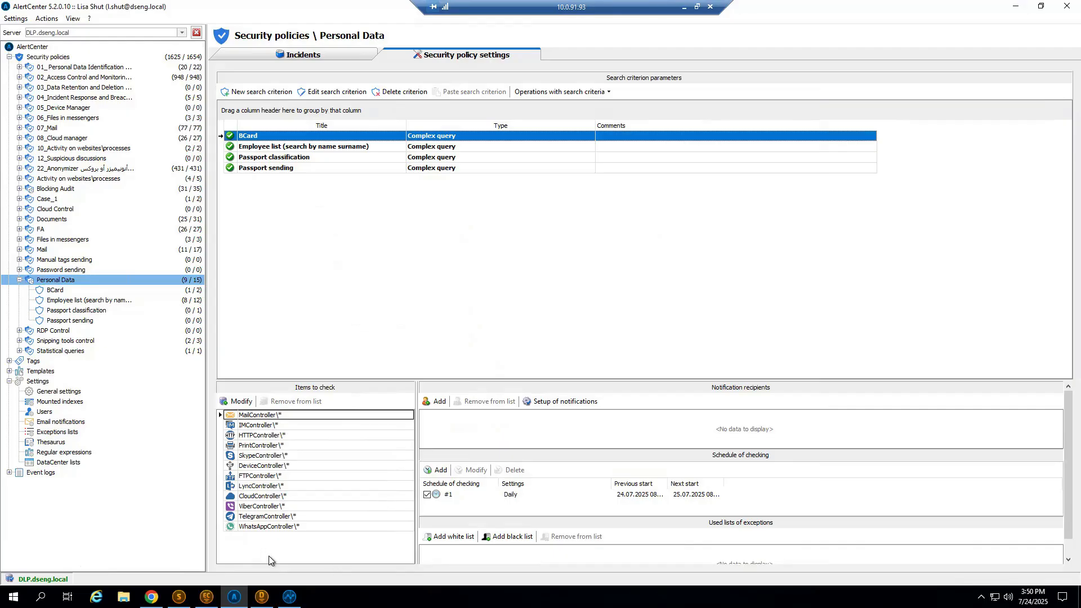
Enlarge the Personal Data policy's lower panes and widen the checking schedule's previous and next start columns.
click(270, 417)
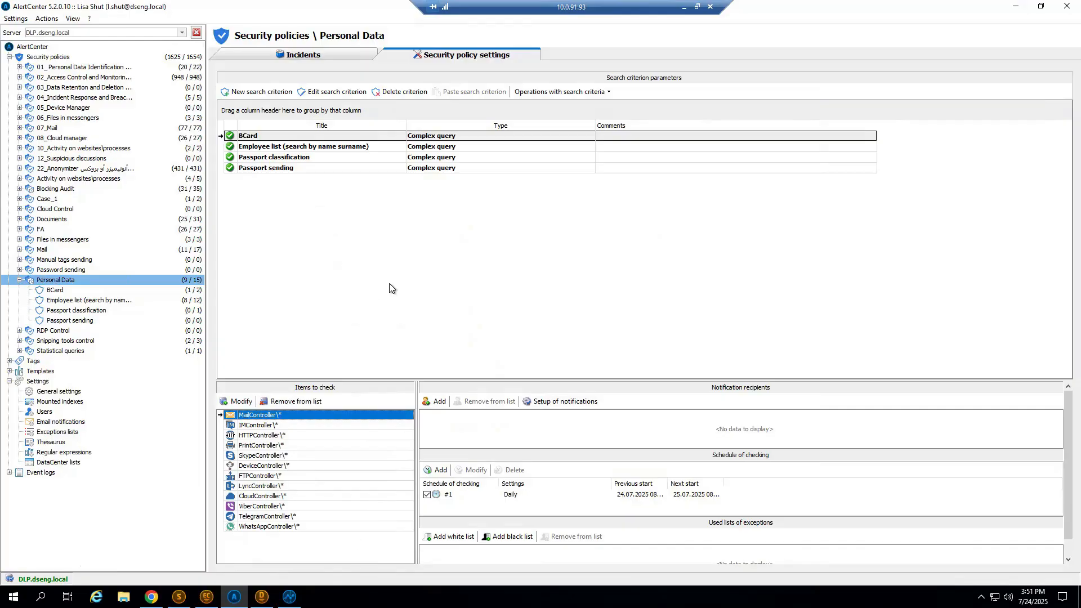
drag(532, 380, 532, 278)
click(681, 422)
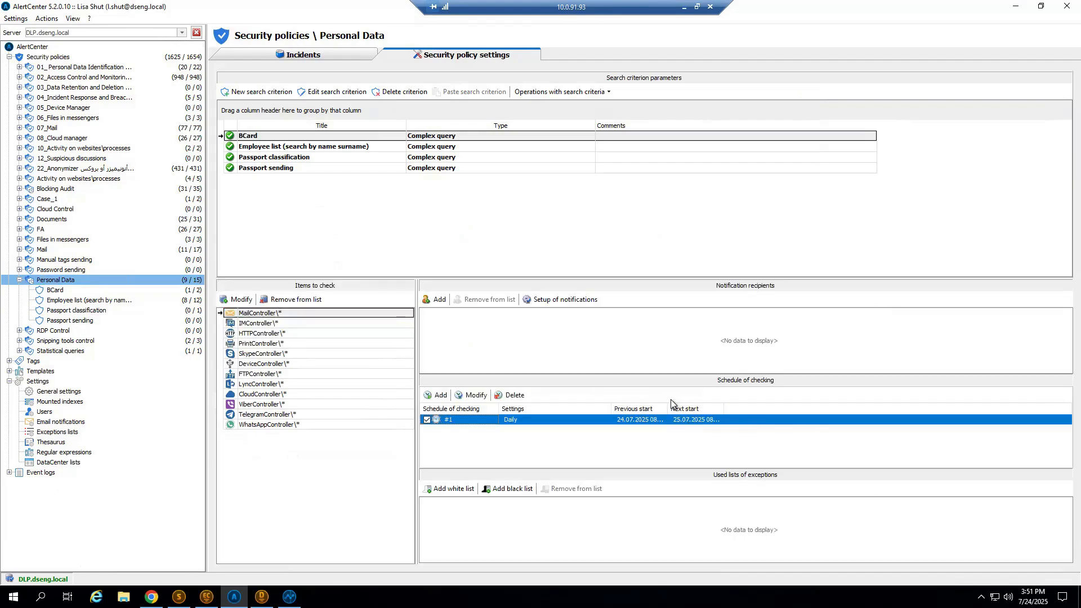
double_click(724, 409)
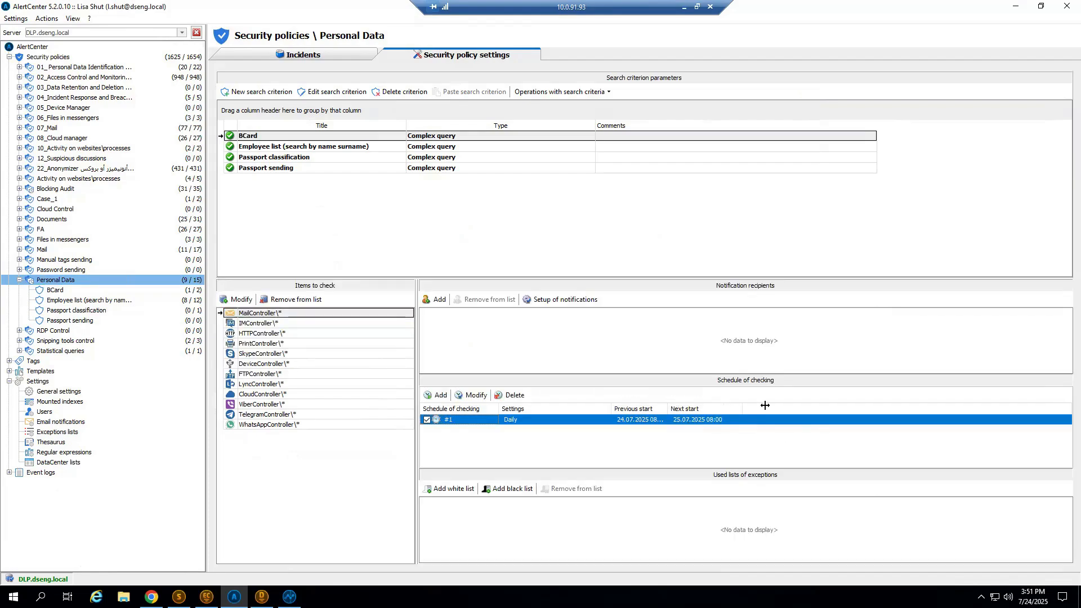
double_click(668, 408)
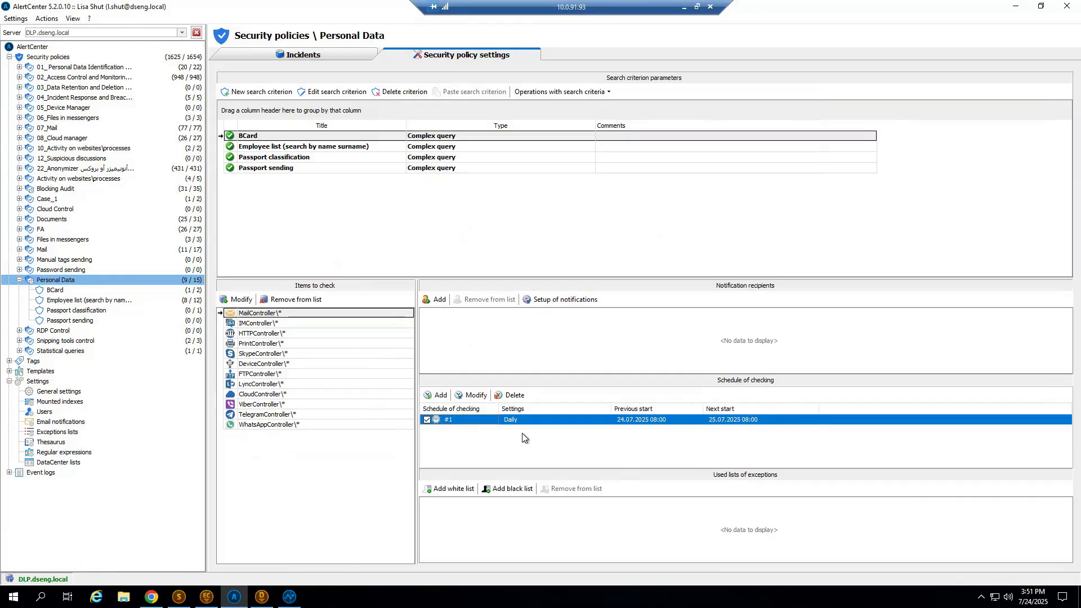
double_click(533, 421)
key(Return)
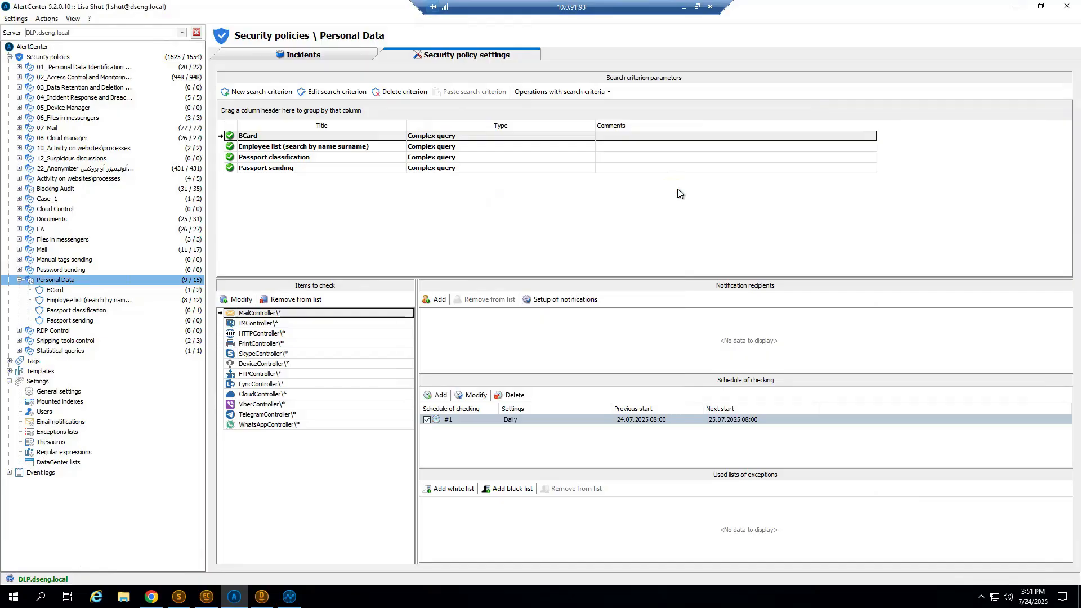
Review the selectable notification recipients and the fields available in the notification layout, closing all dialogs without changes.
click(676, 189)
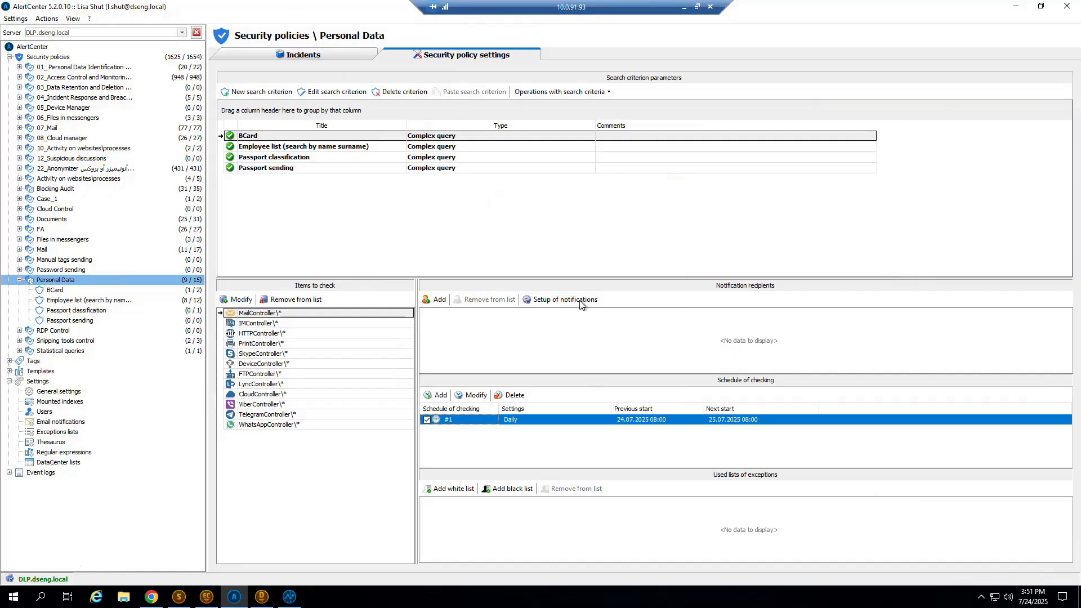
click(438, 300)
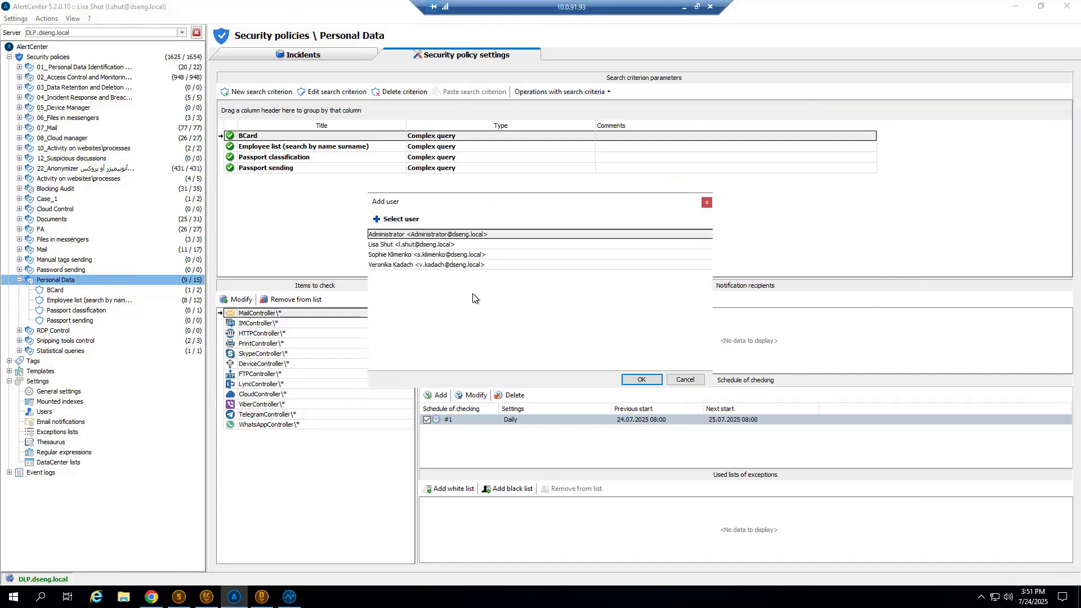
click(707, 206)
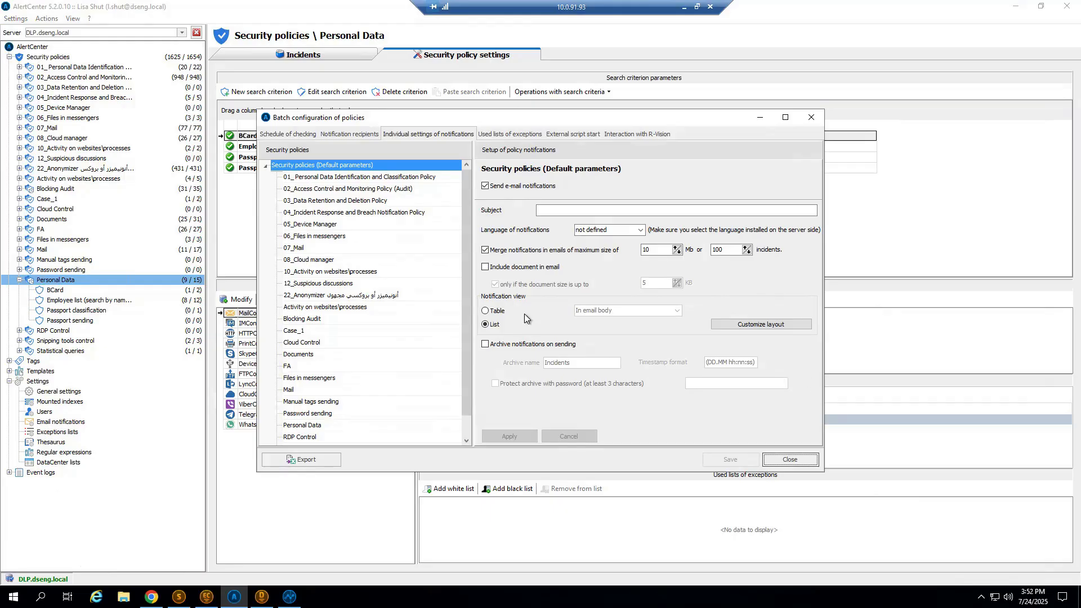
click(792, 326)
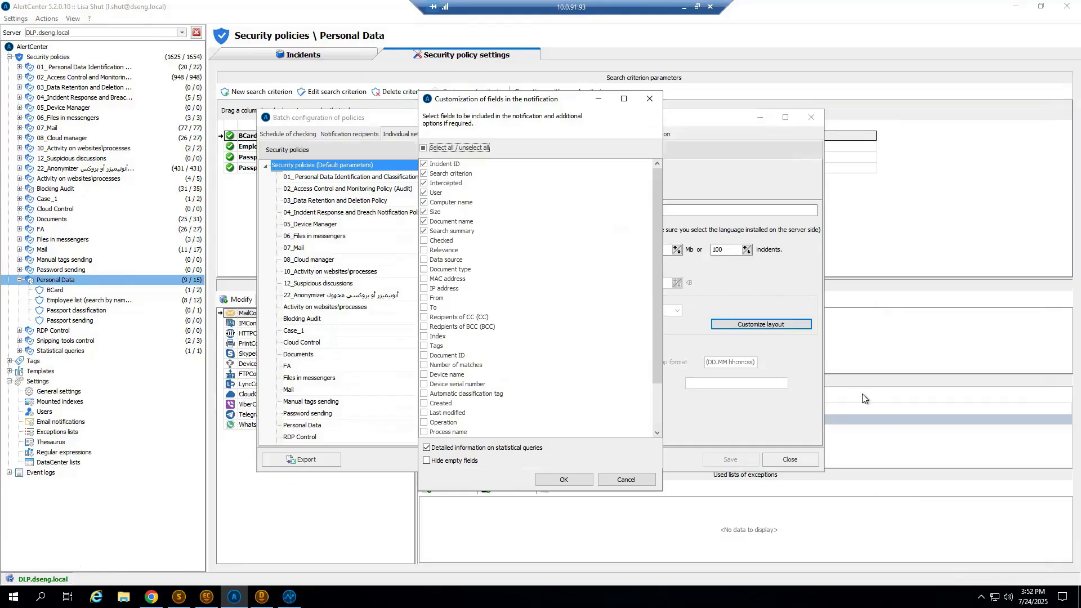
click(650, 98)
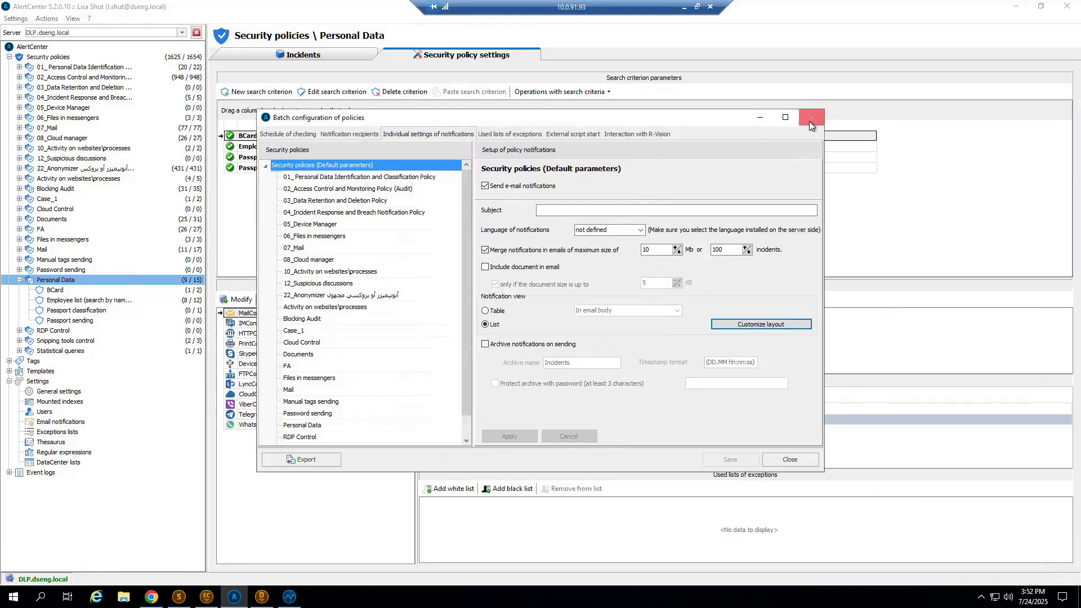
click(812, 117)
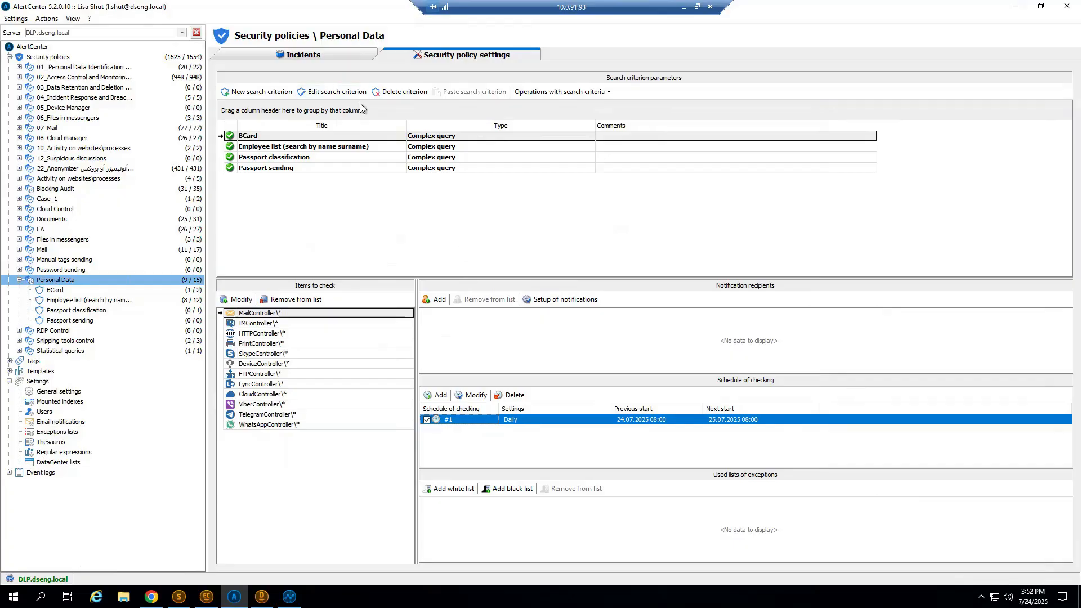
Show the Personal Data policy's incidents and read through the chat captured in the first BCard incident.
click(311, 60)
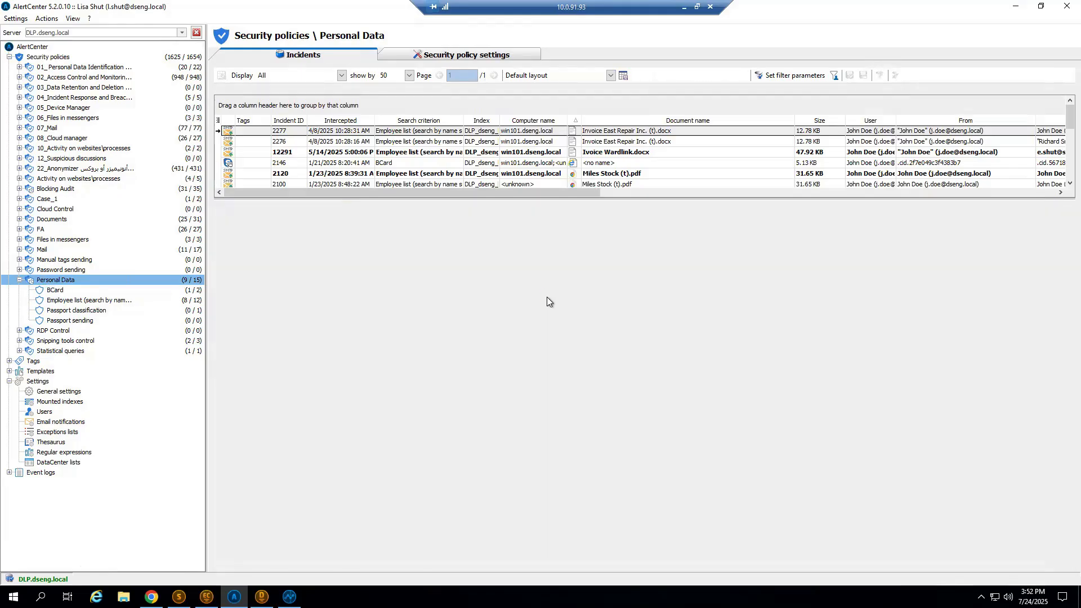
key(Down)
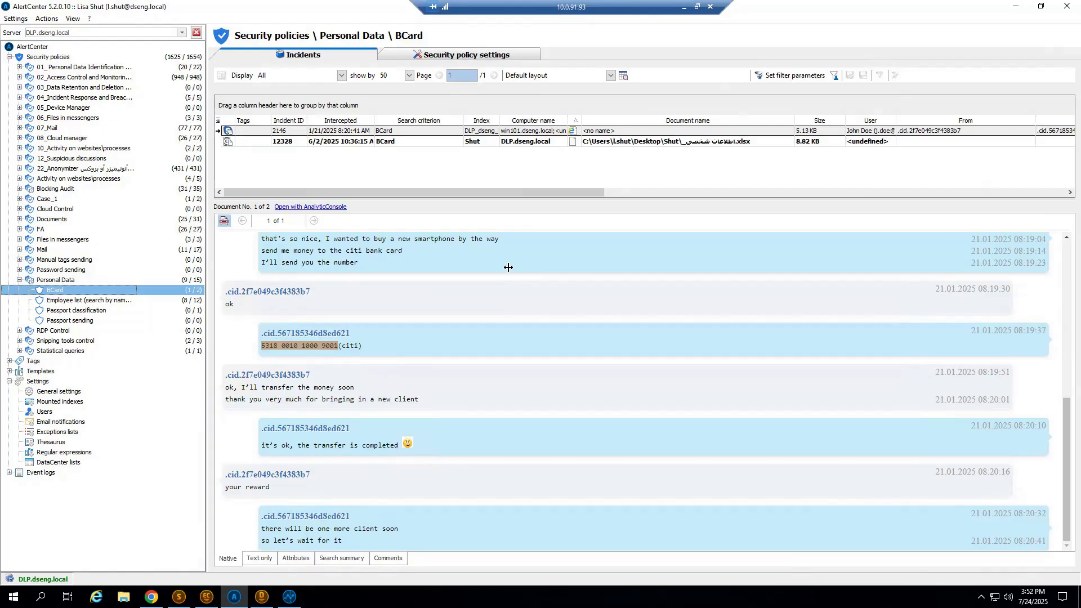
scroll(357, 306, up, 10)
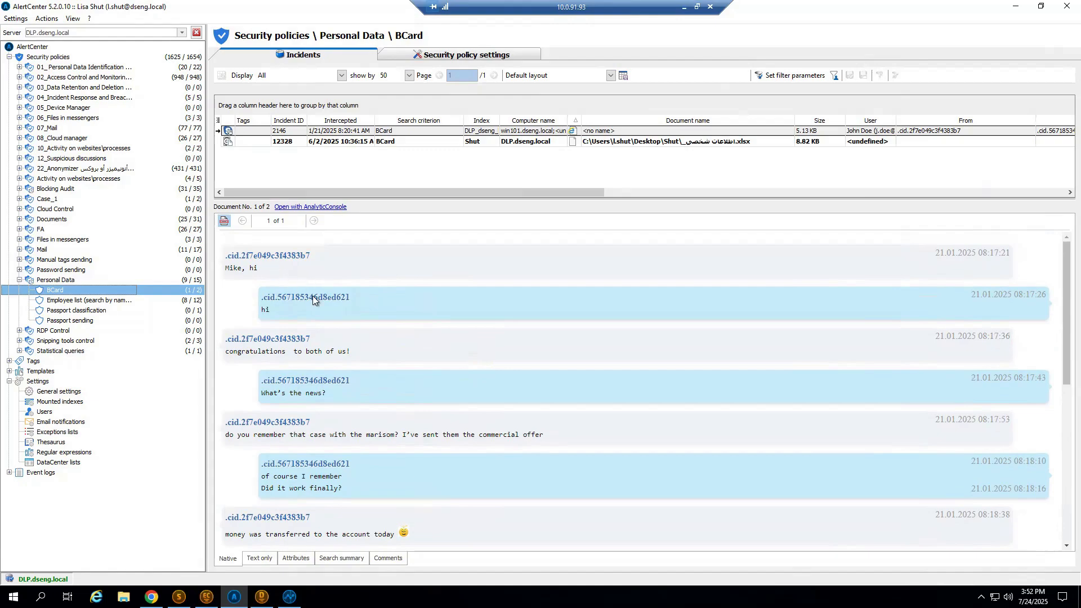
scroll(505, 386, down, 4)
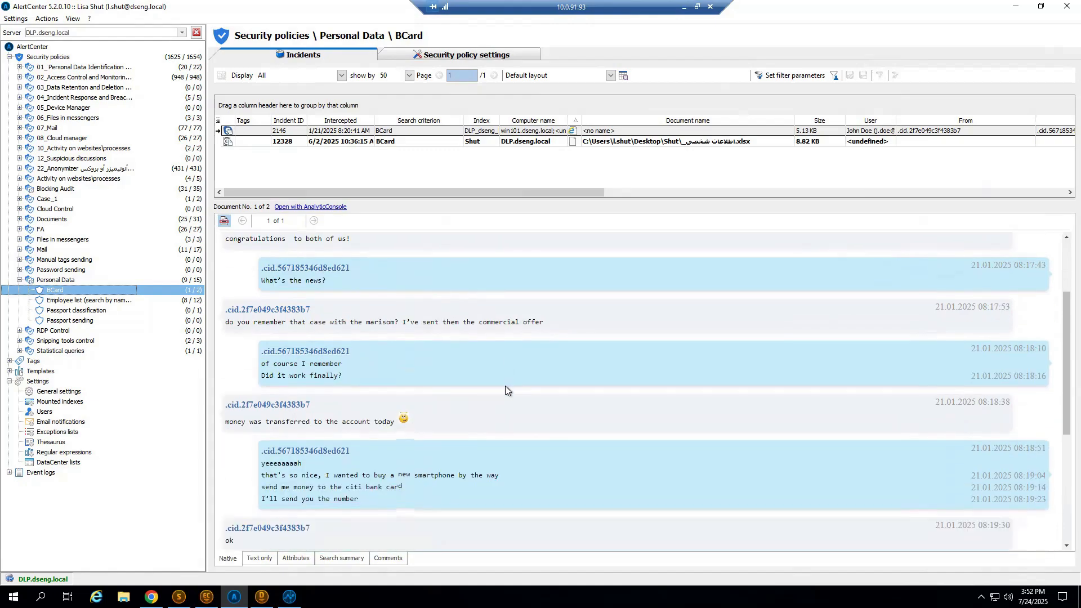
scroll(505, 386, down, 1)
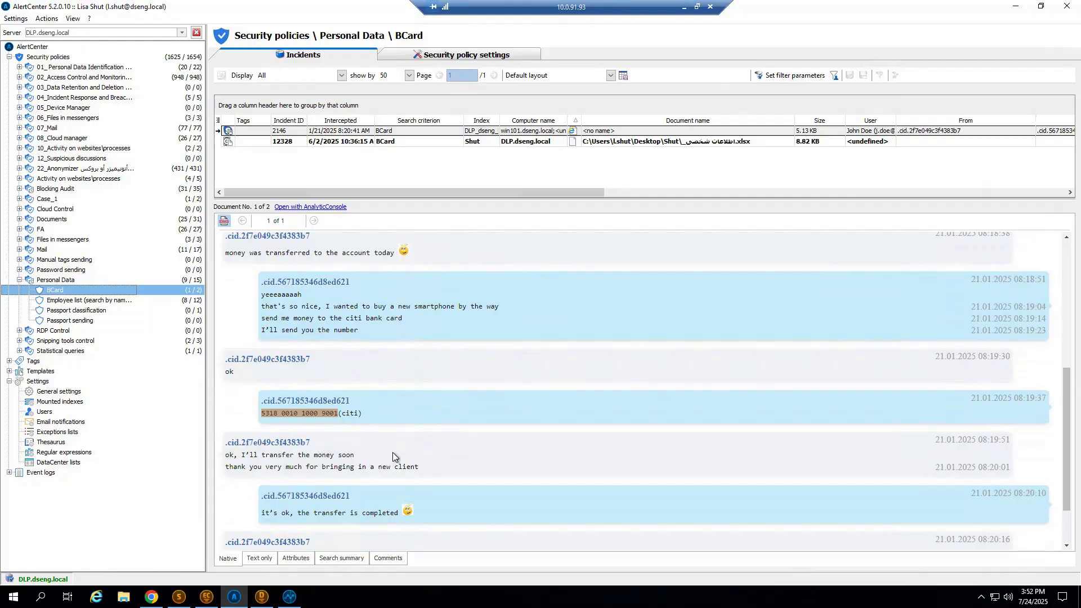
Open the BCard chat incident in AnalyticConsole and enlarge the preview pane beneath the results list.
click(486, 164)
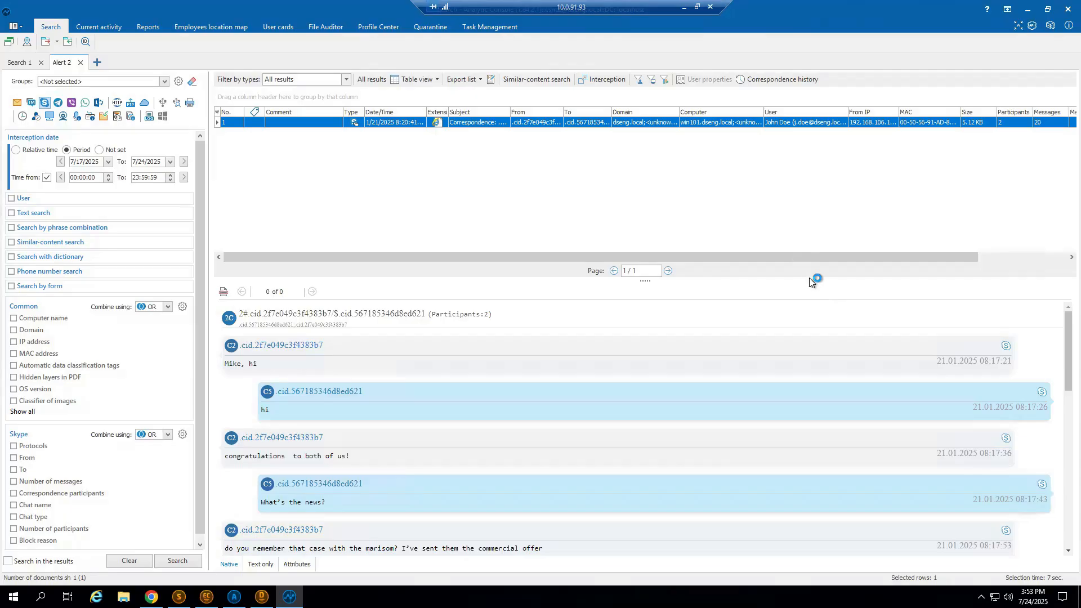
click(646, 281)
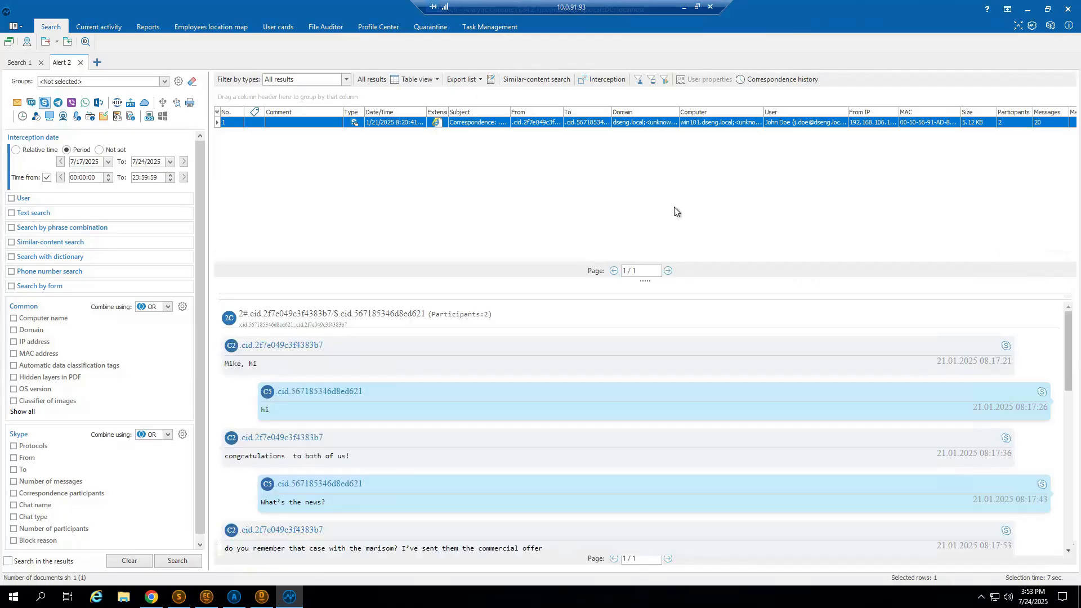
drag(644, 280, 643, 174)
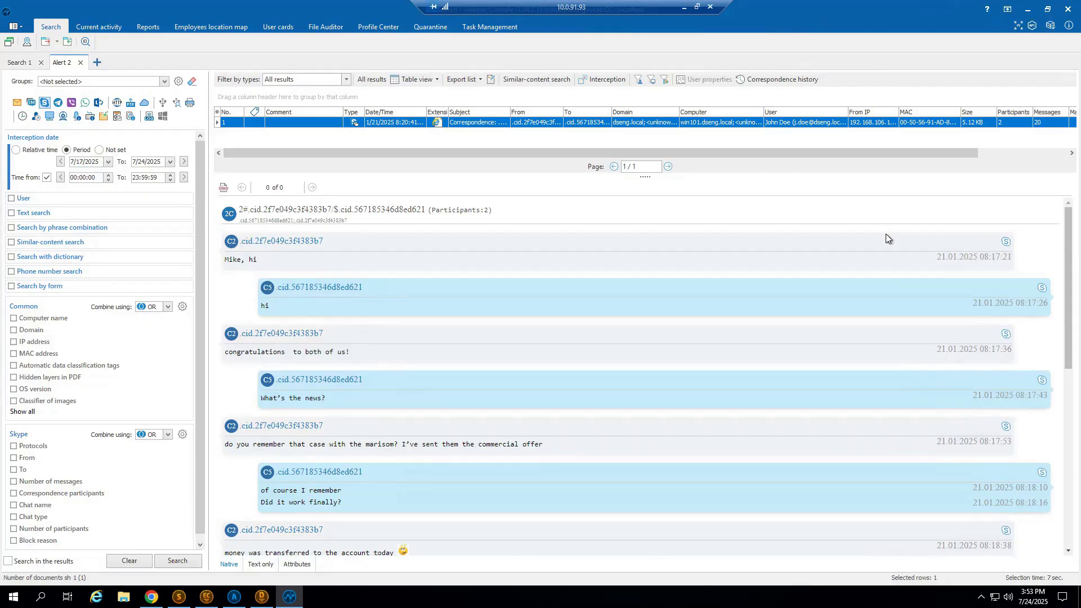
Display the correspondence history between the two Skype participants with the date interval not set.
click(775, 78)
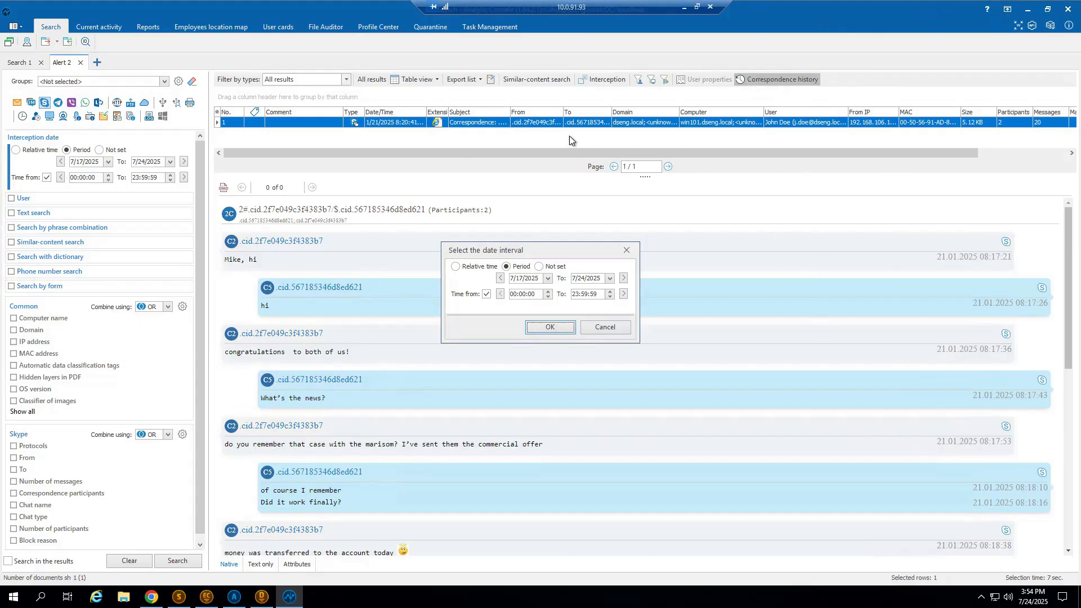
click(543, 267)
key(Return)
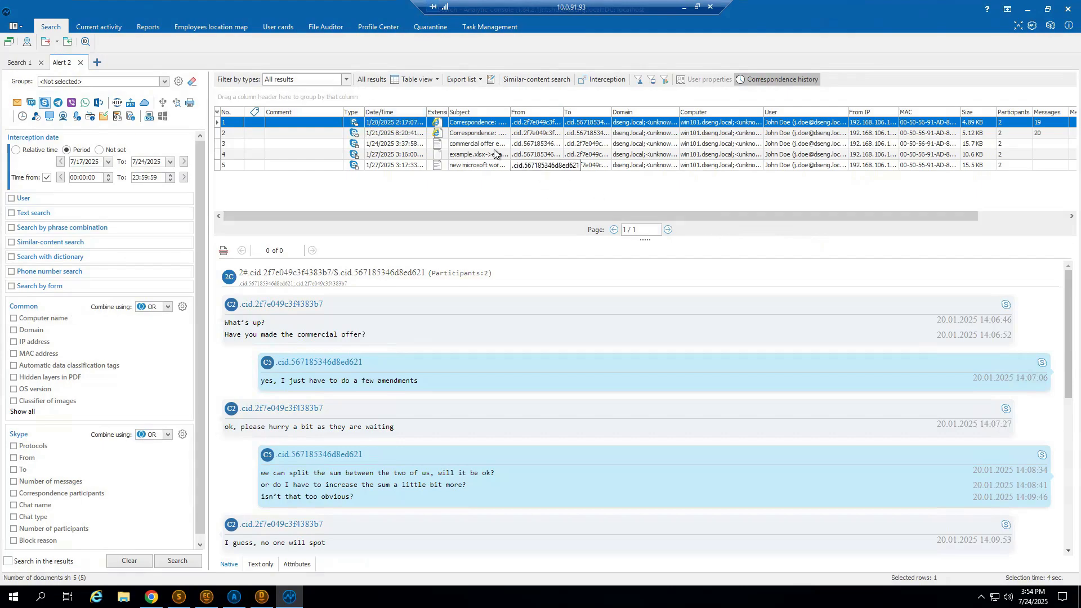
Look through the earlier chats and the commercial offer document sent via Skype, then open that document's content route.
click(397, 138)
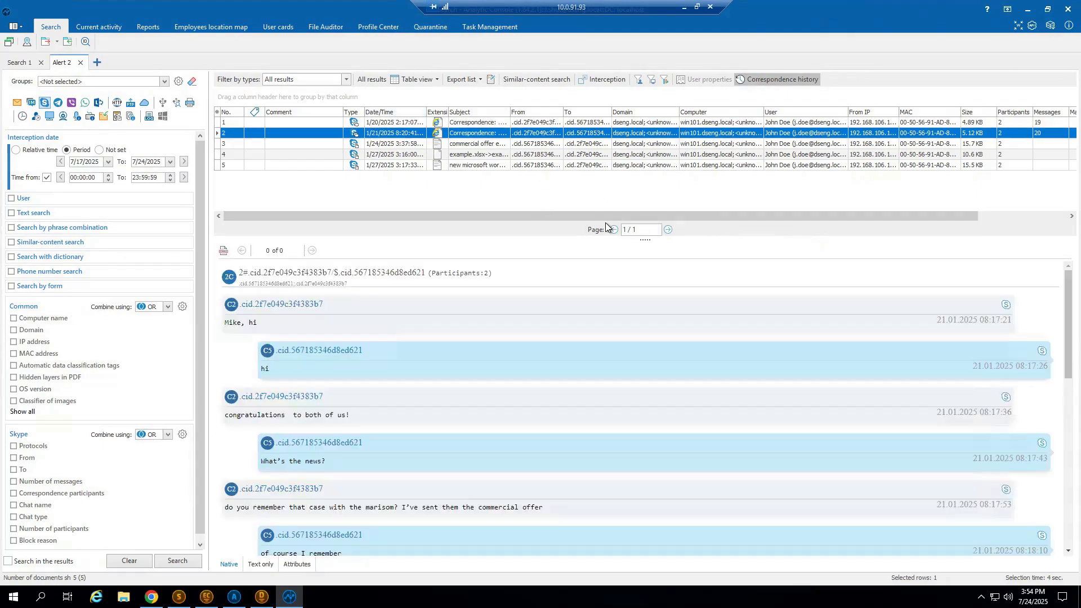
click(406, 123)
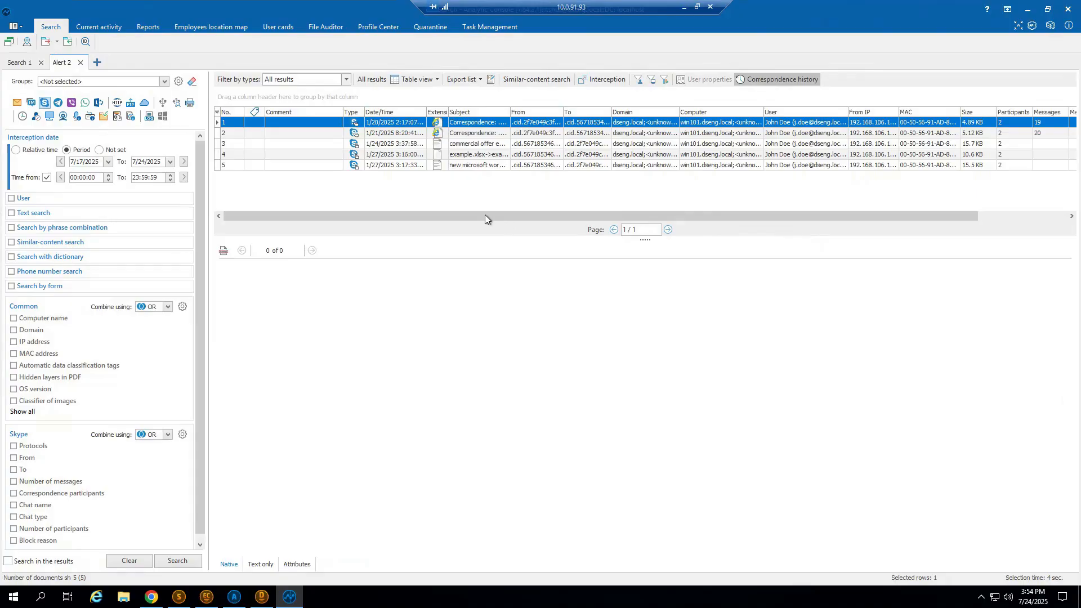
click(471, 144)
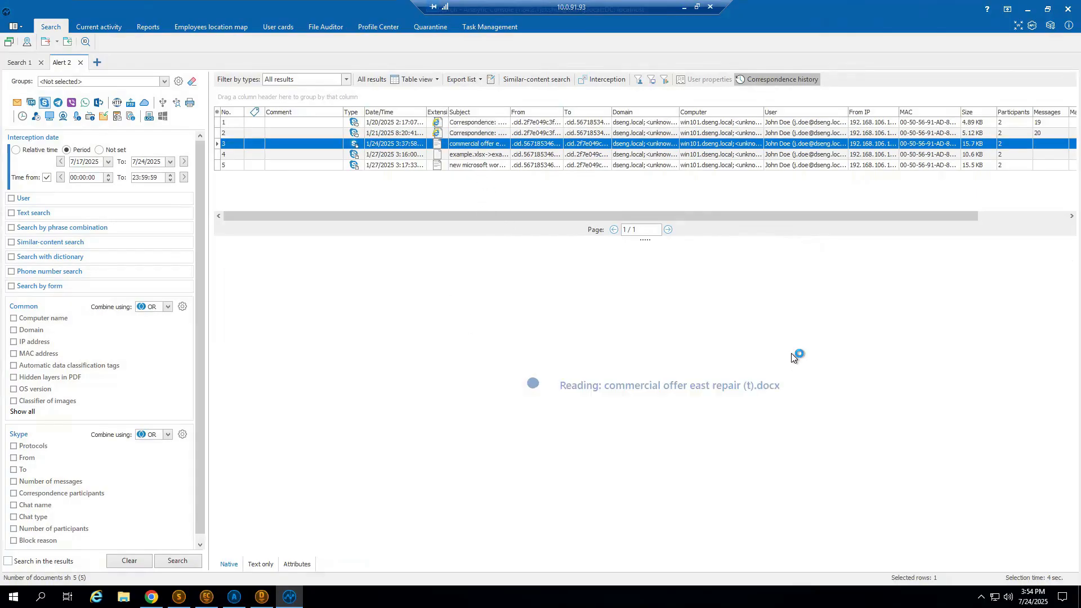
scroll(950, 393, down, 3)
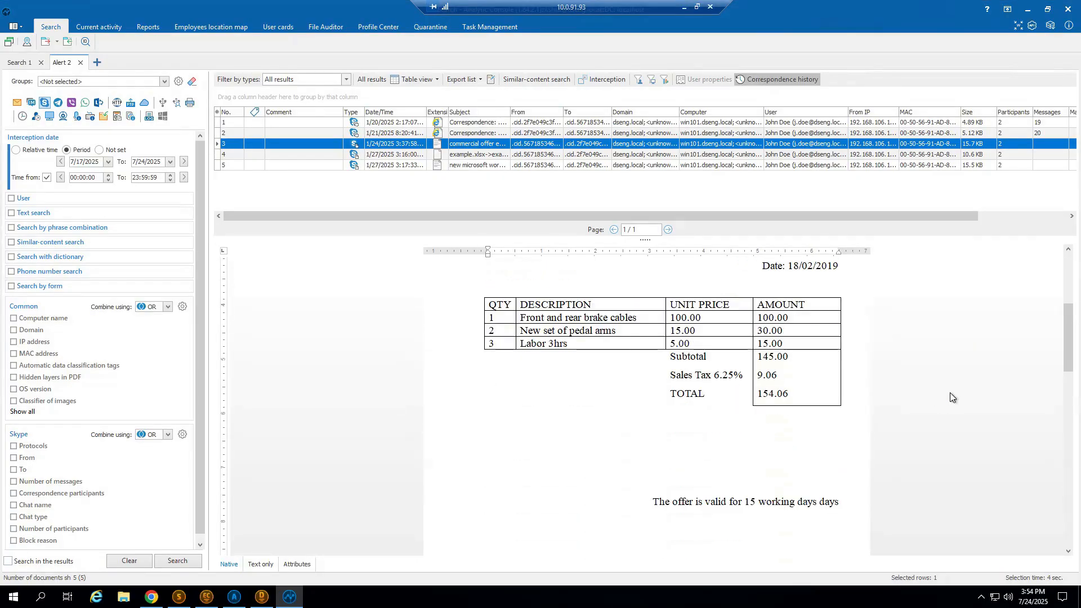
scroll(950, 393, up, 4)
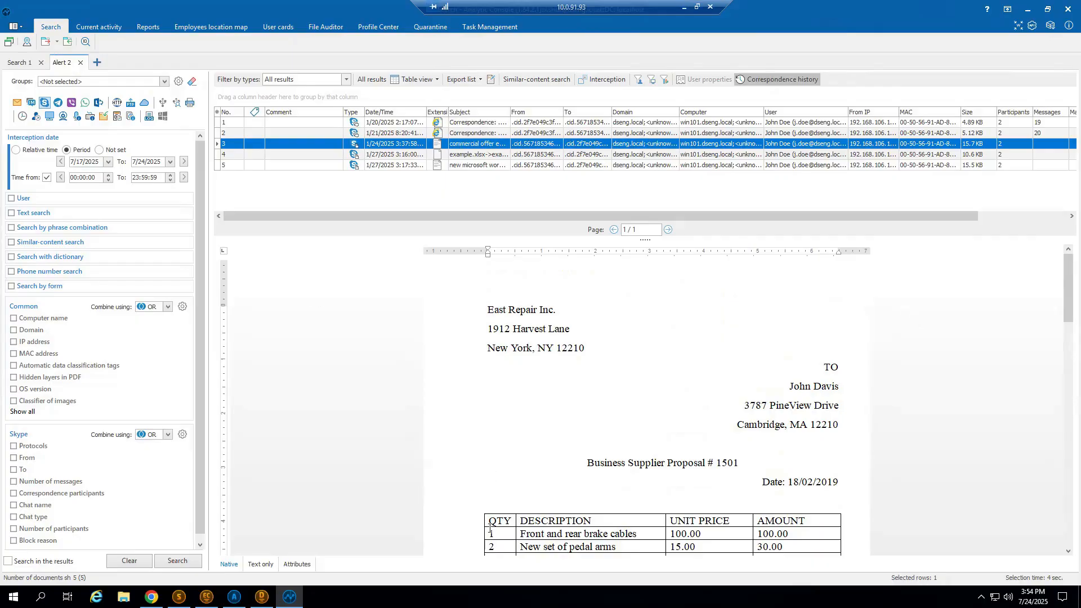
right_click(456, 145)
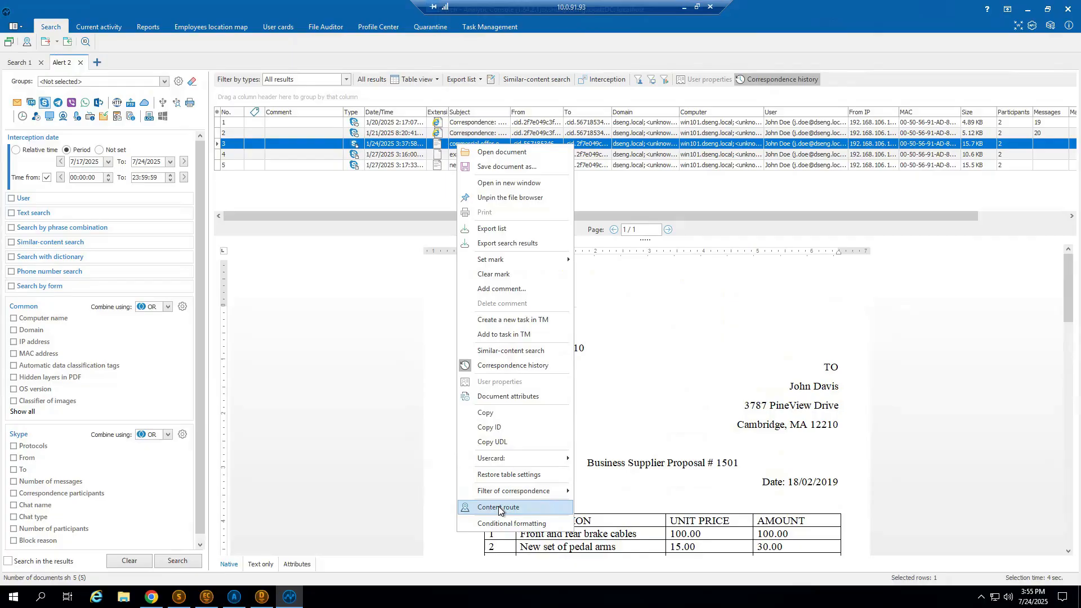
click(498, 506)
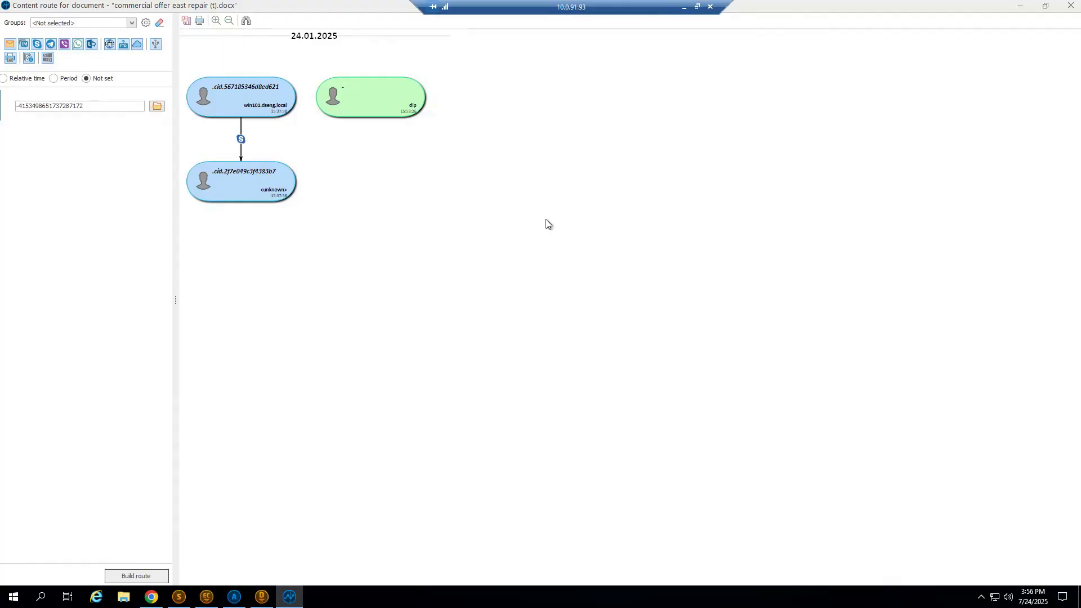
Build the content route for the Desktop file Commercial offer East Repair (t) and open its intercepted USB transfer.
click(160, 107)
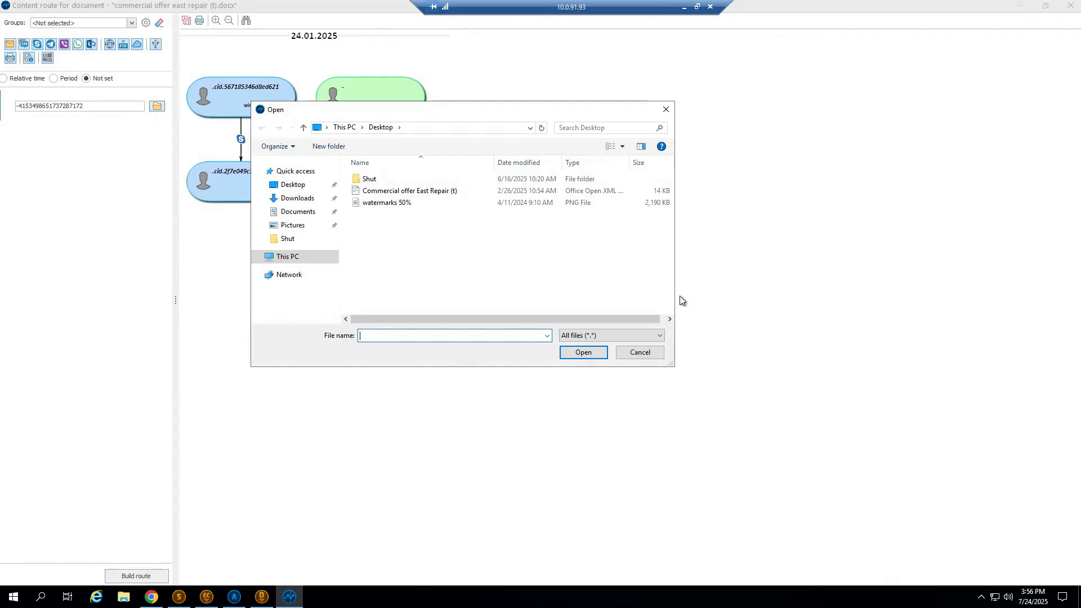
click(452, 194)
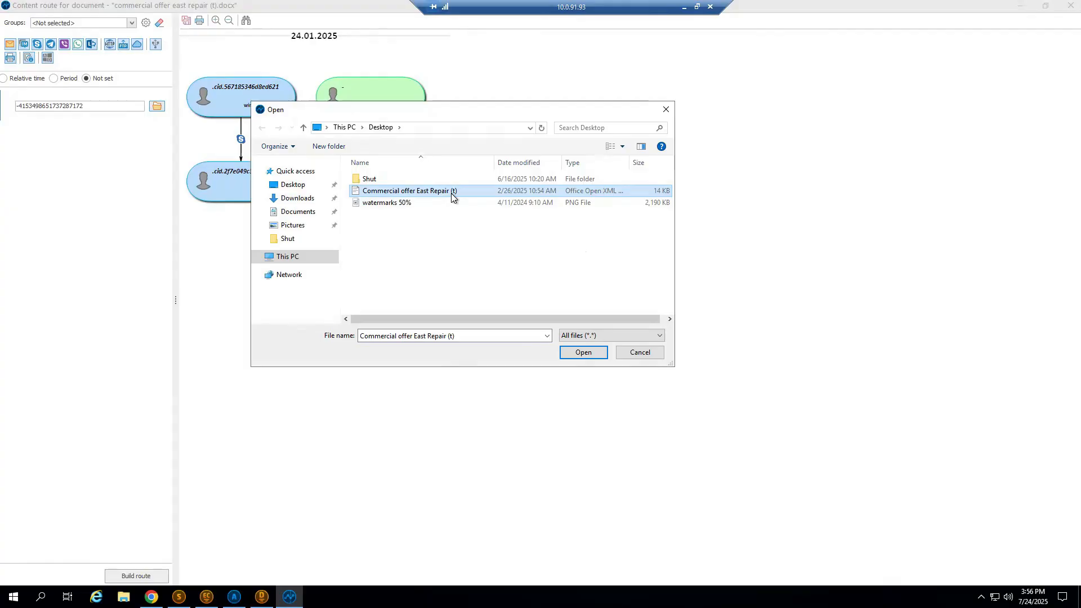
click(582, 353)
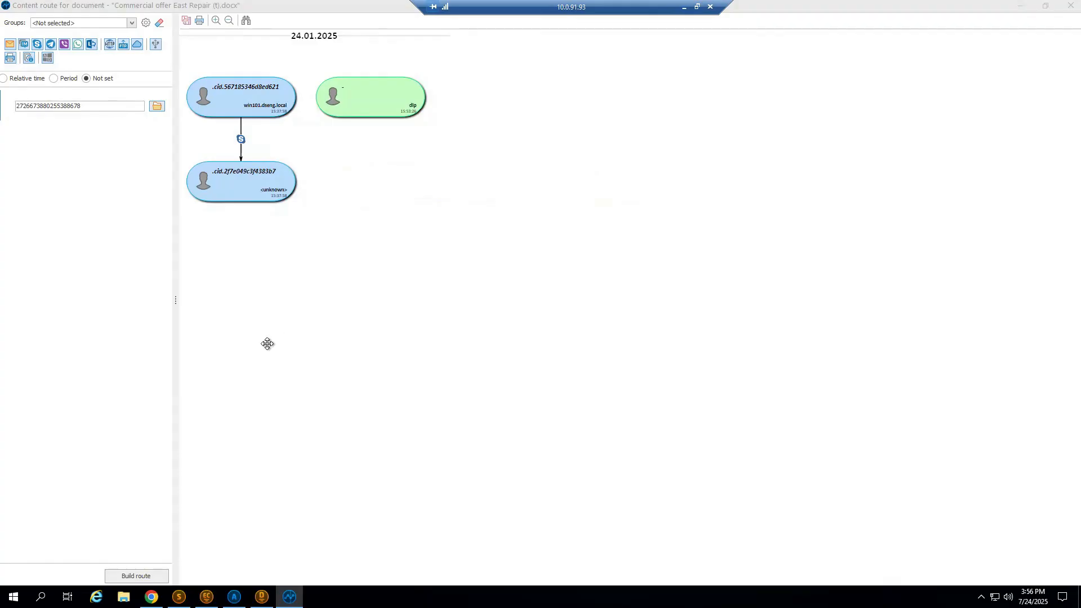
click(133, 576)
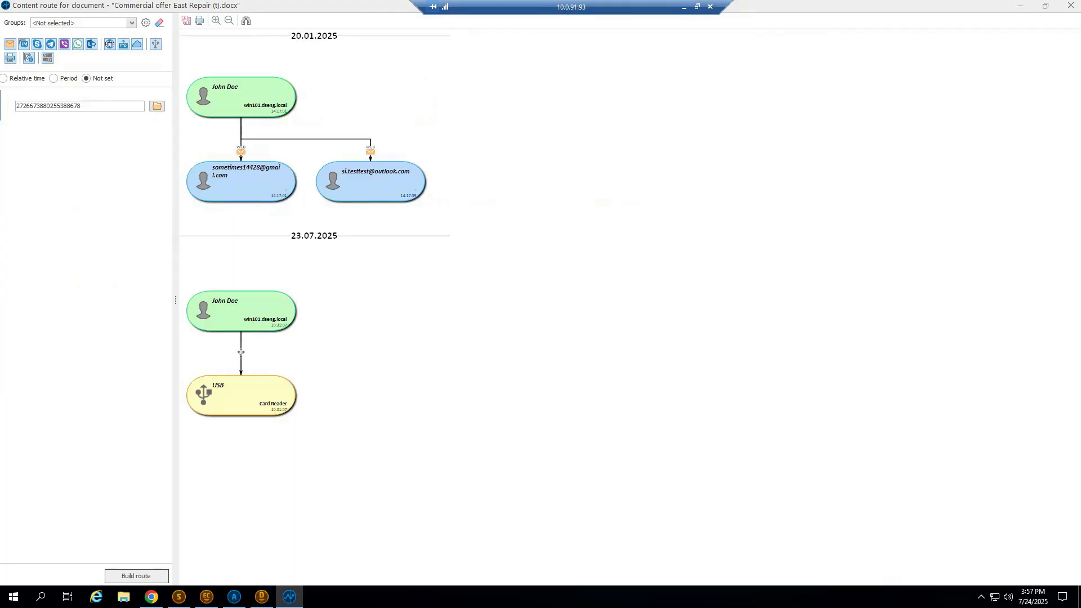
click(242, 355)
click(273, 361)
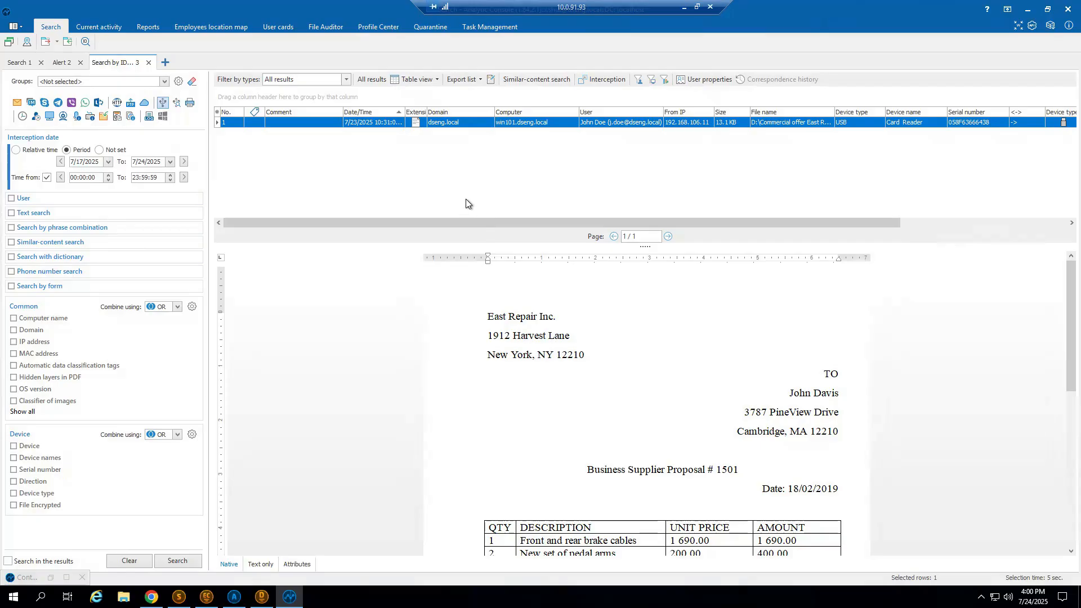
Find the sender's screenshots within 10 minutes before and after the Skype offer, sort them by date and step through them.
click(62, 62)
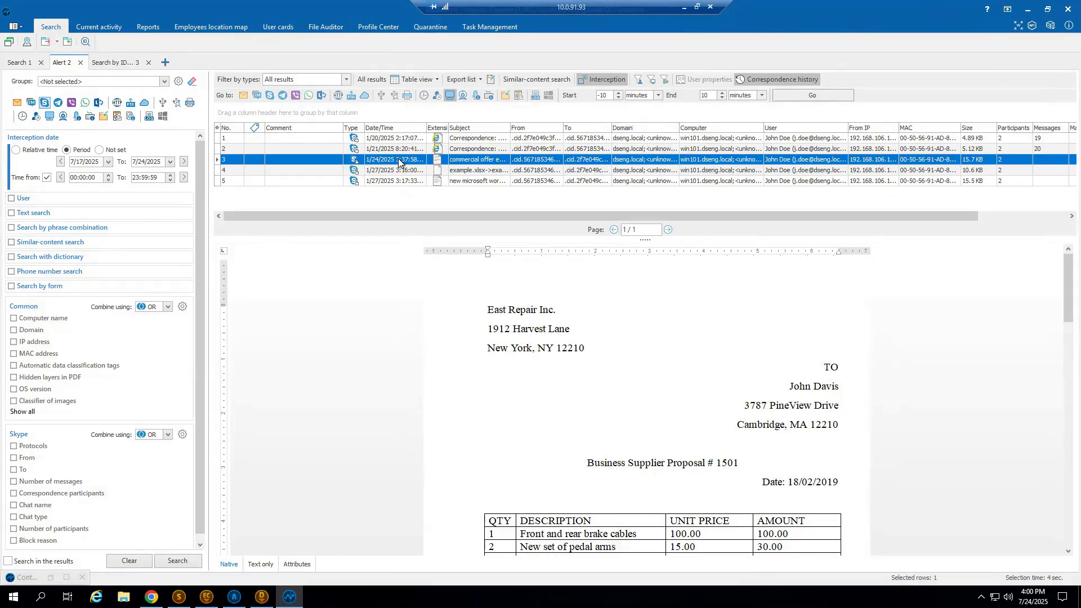
click(823, 96)
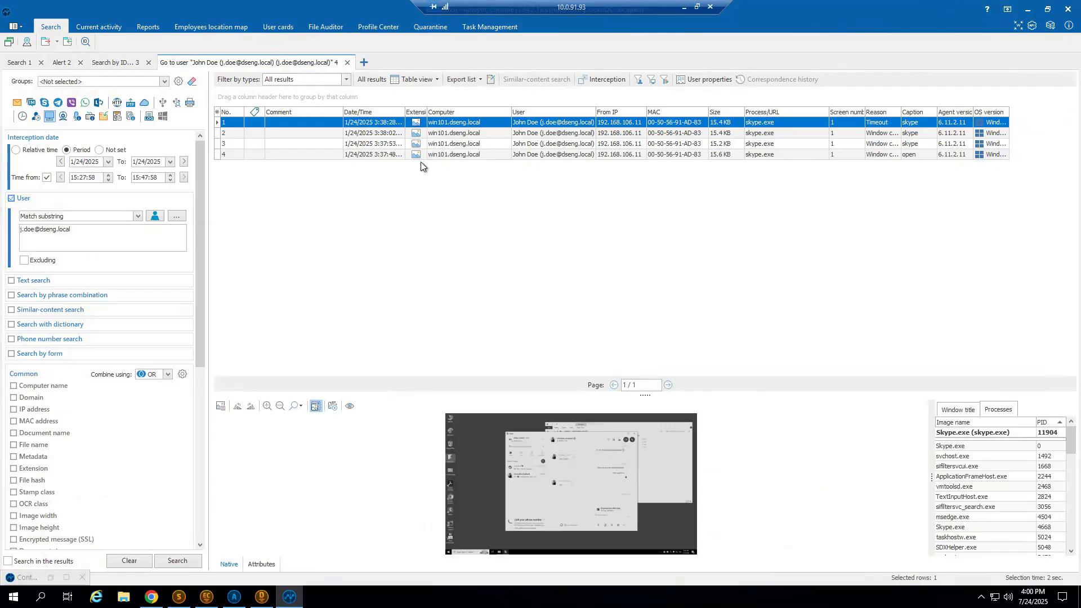
click(401, 113)
double_click(403, 125)
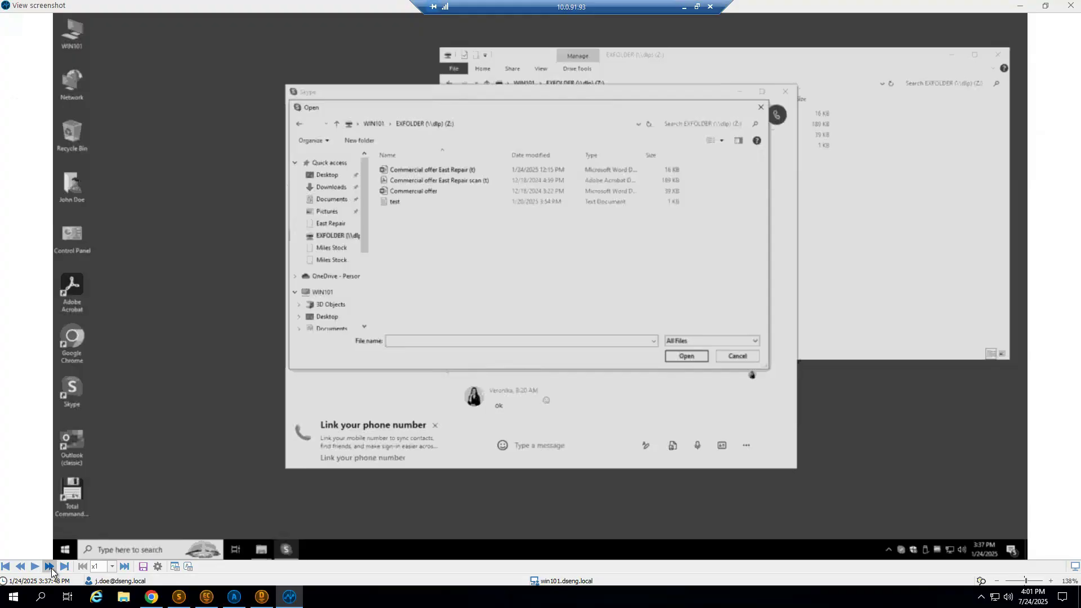
click(50, 567)
click(50, 566)
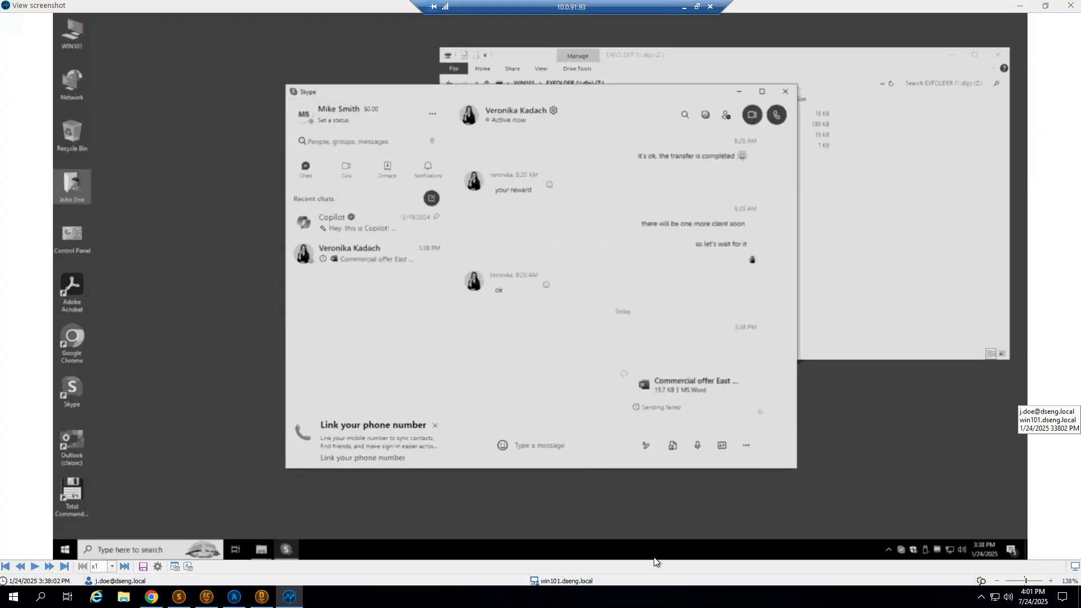
click(1071, 5)
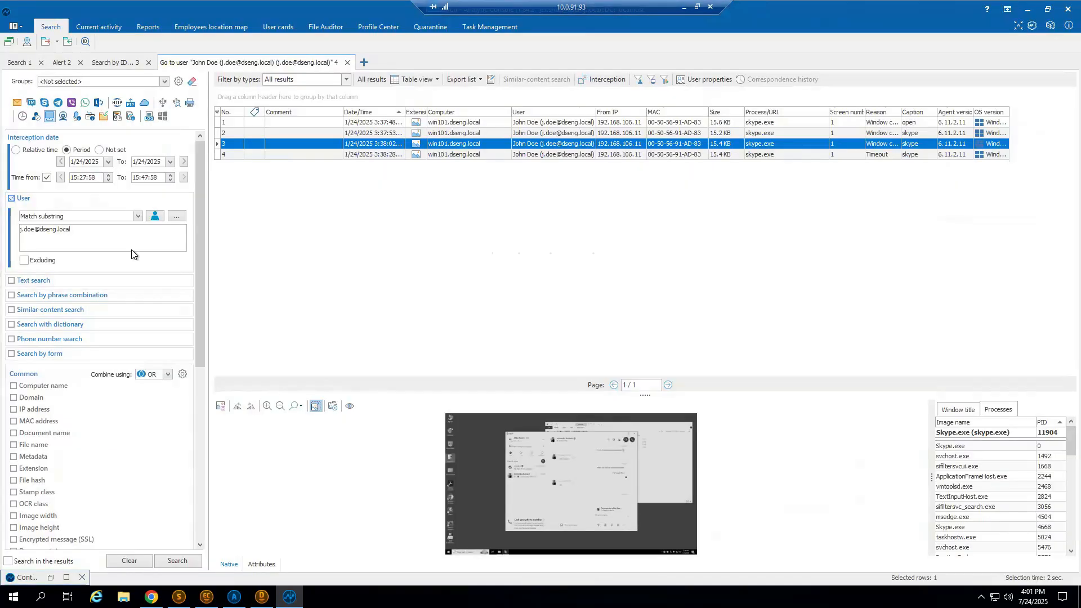
Switch back to AlertCenter and show the Financial reporting incidents of the Documents policy.
mouse_move(132, 251)
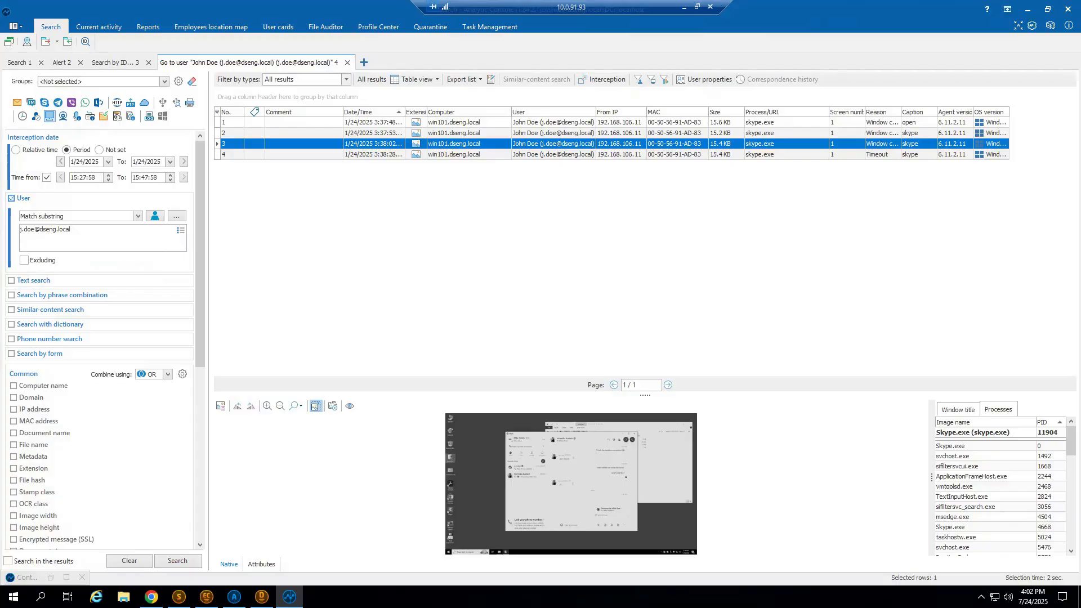
key(alt+Tab)
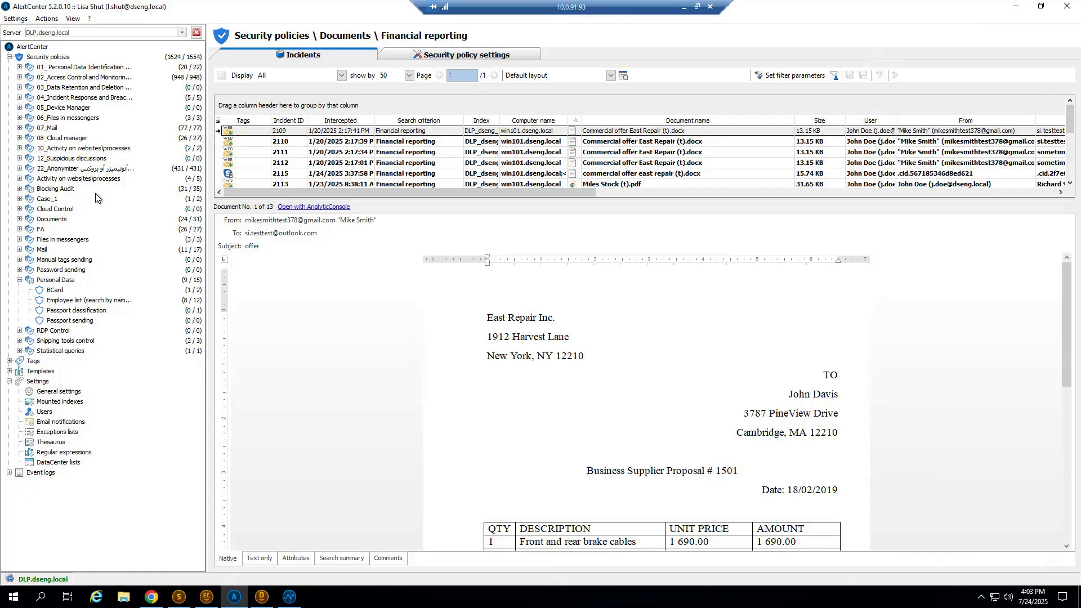
Show the Commercial offer discussion incidents of the Case_1 policy and read the first intercepted chat from its beginning.
click(18, 199)
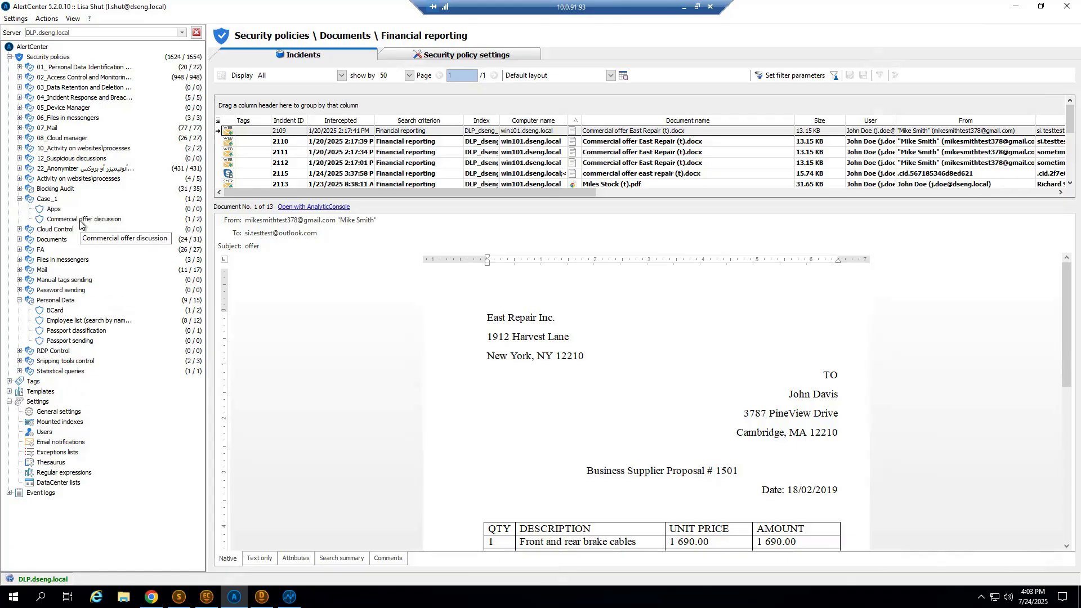
click(83, 219)
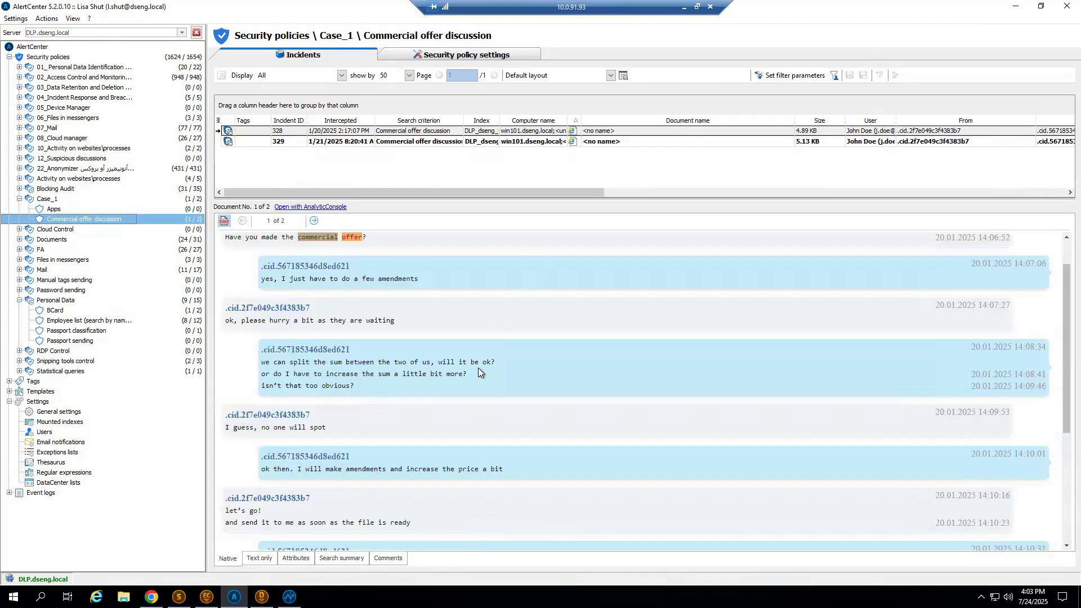
scroll(475, 350, up, 1)
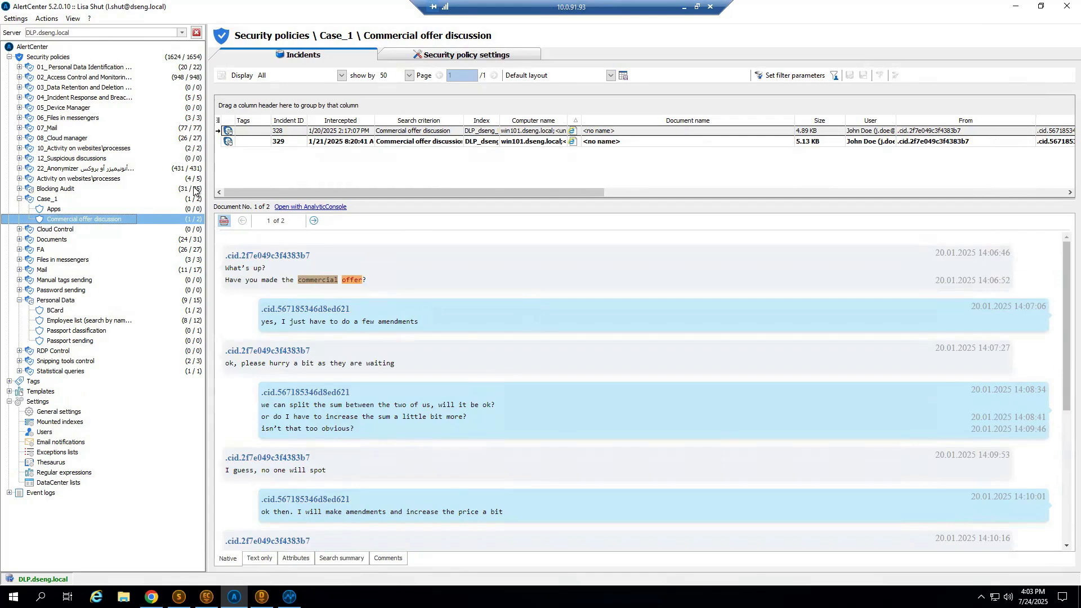
Look into the website activity and Blocking Audit policies, show the Print blocking incidents and highlight the first incident's block reason.
click(19, 148)
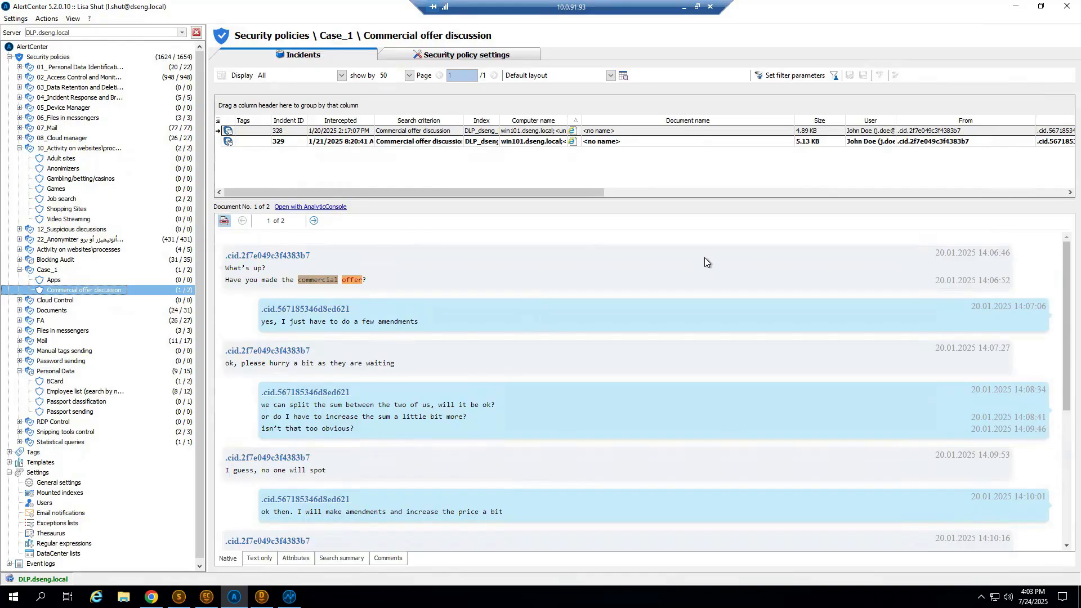
click(19, 260)
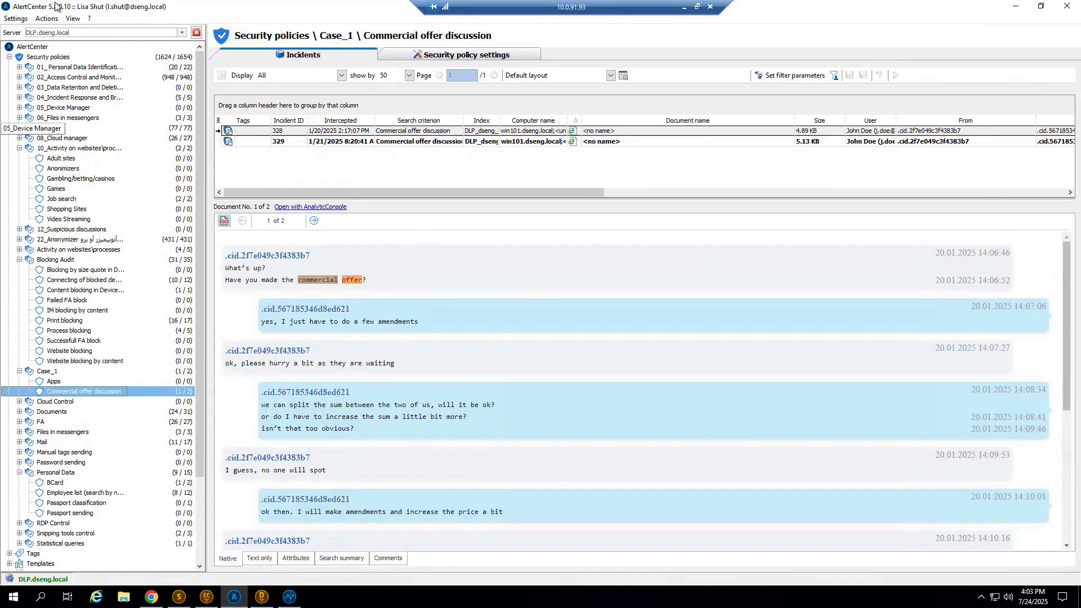
click(20, 149)
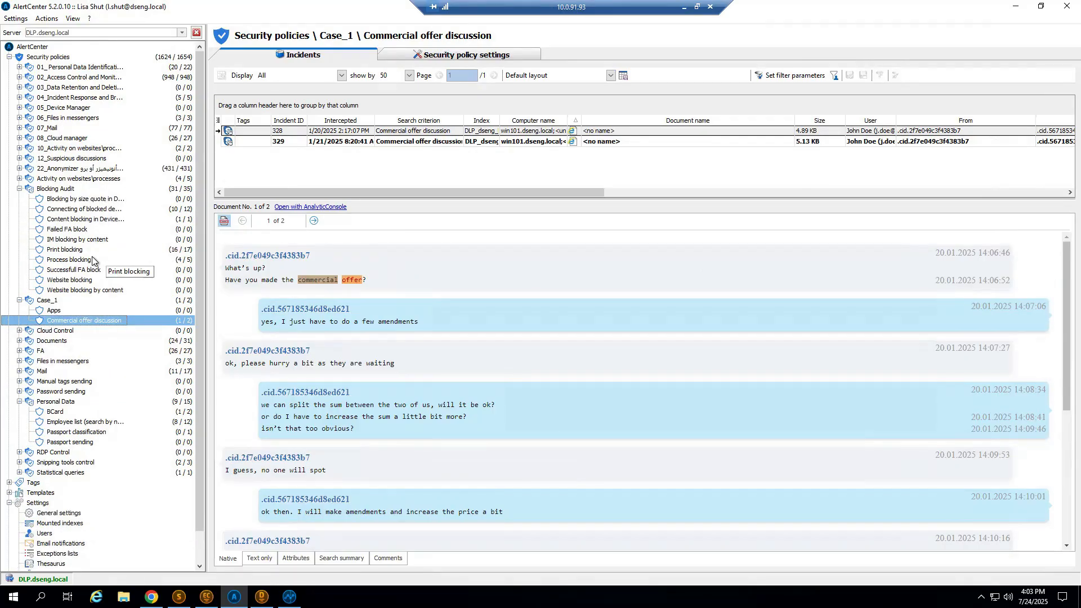
click(79, 249)
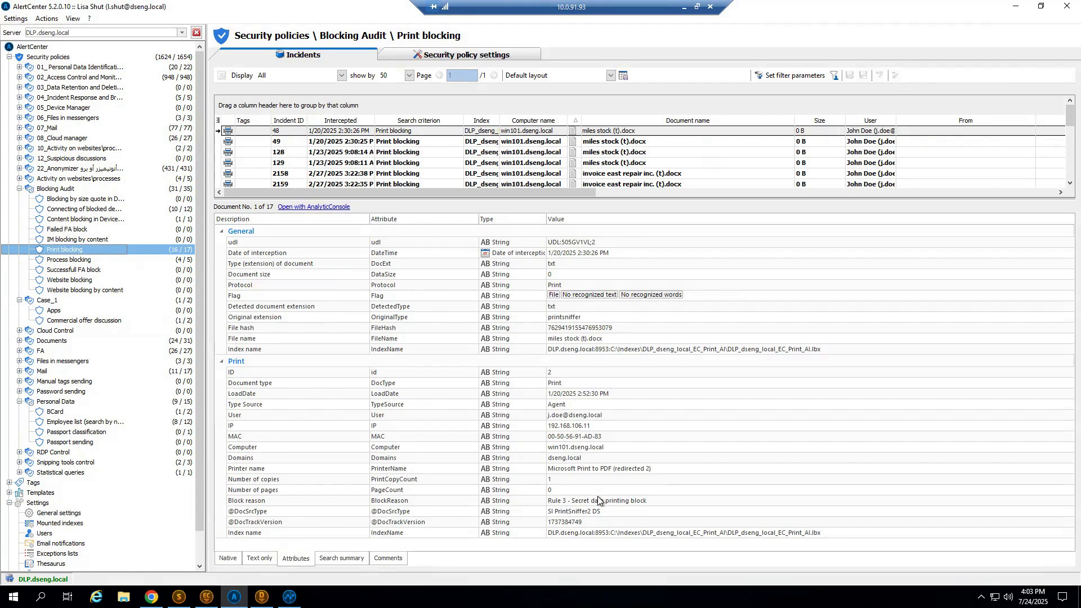
click(675, 509)
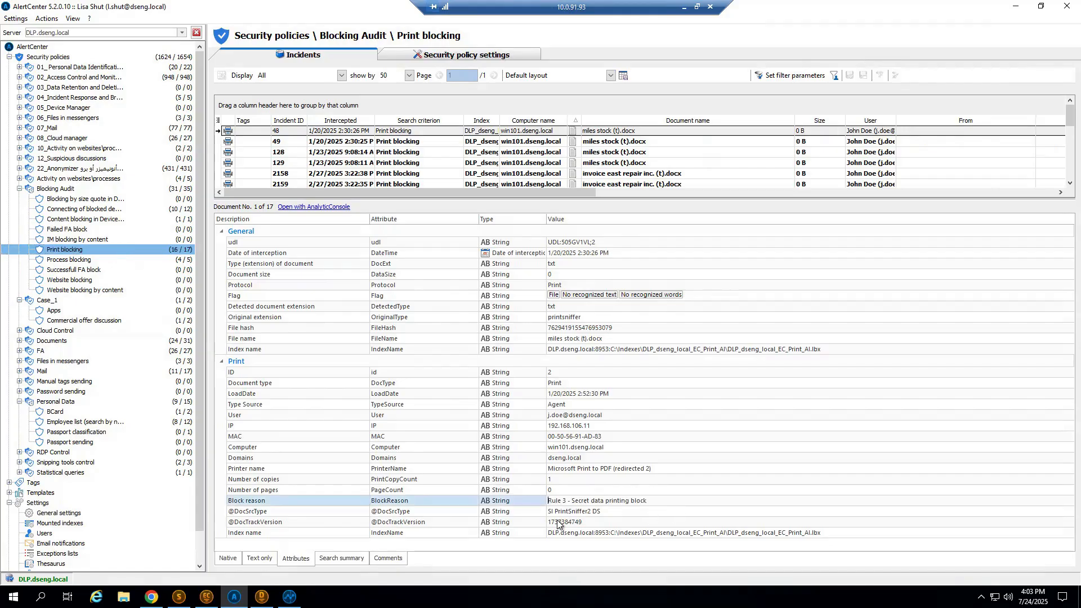
drag(509, 497, 497, 497)
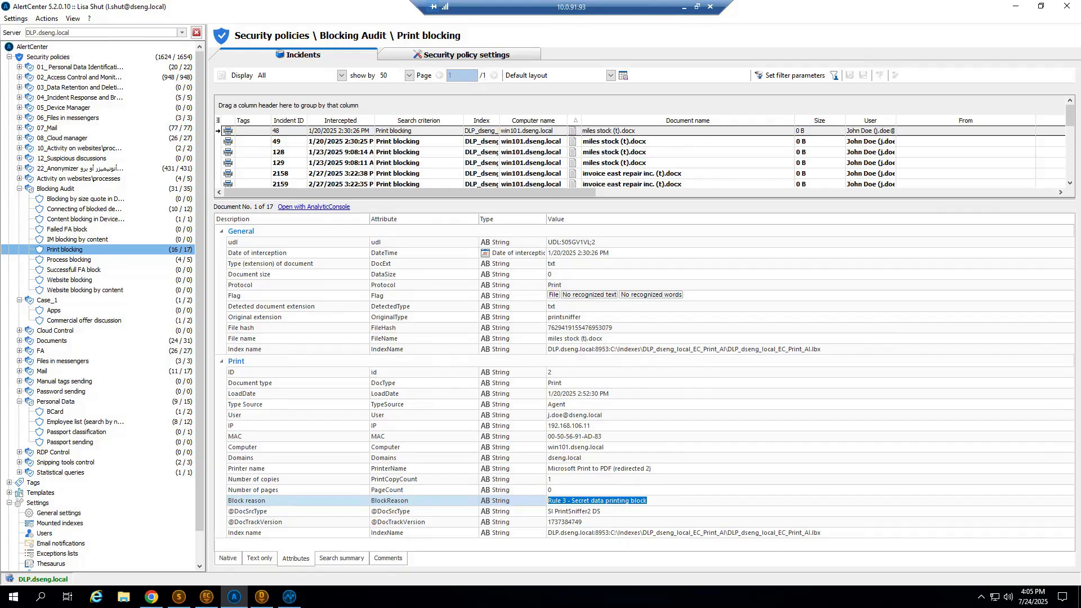
Switch to AnalyticConsole and look through its list of available reports, including the AlertCenter, software, hardware and login ones.
key(alt+Tab)
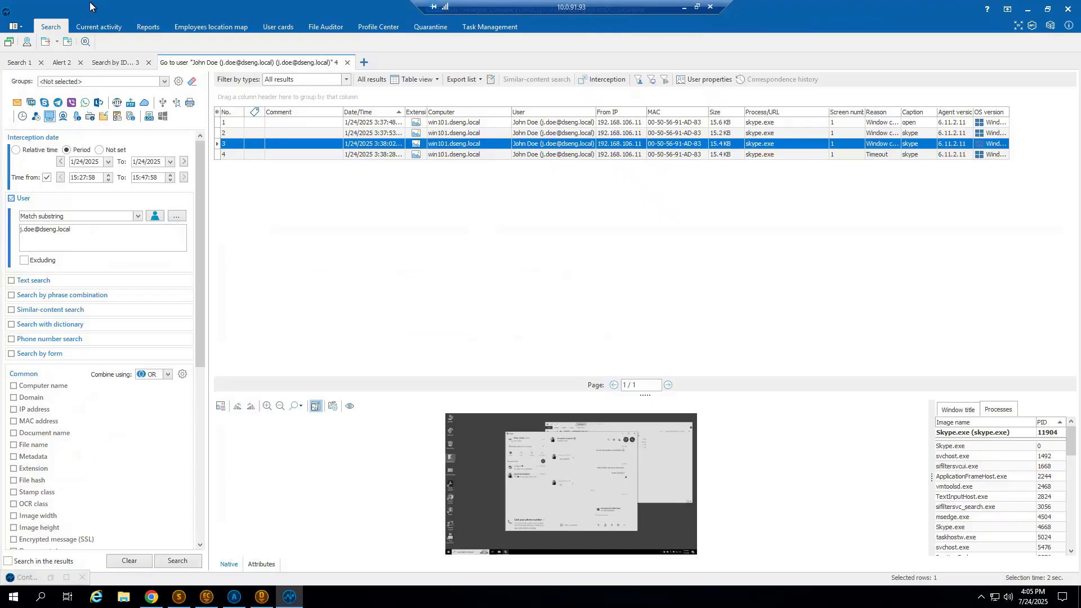
click(147, 26)
scroll(174, 332, down, 10)
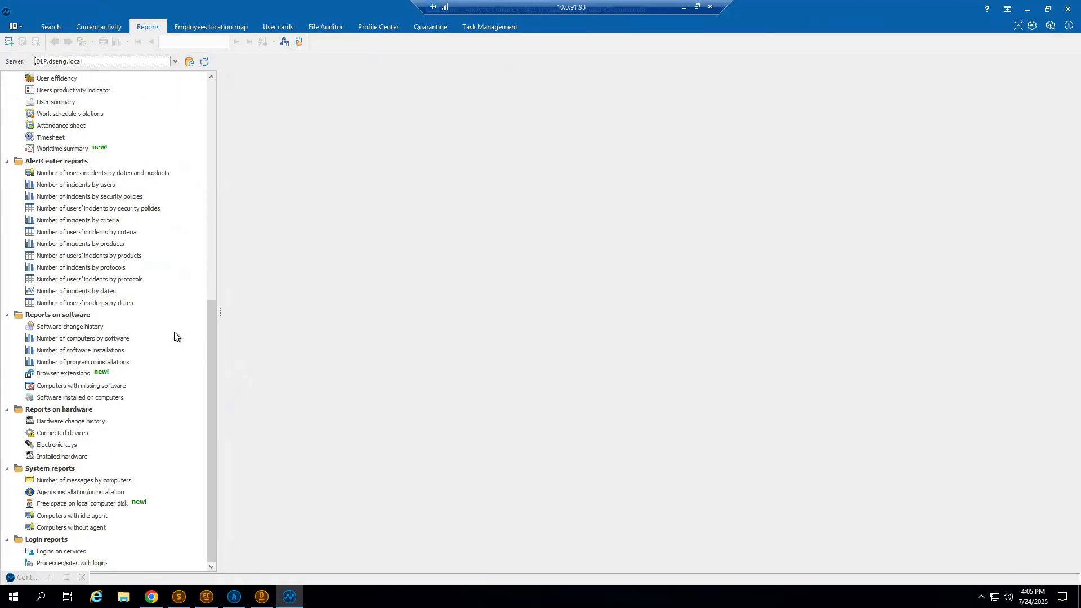
Switch to WebAnalytic in Chrome and build the Relations of users report by products for the current year, limited to the investigated employee.
click(151, 597)
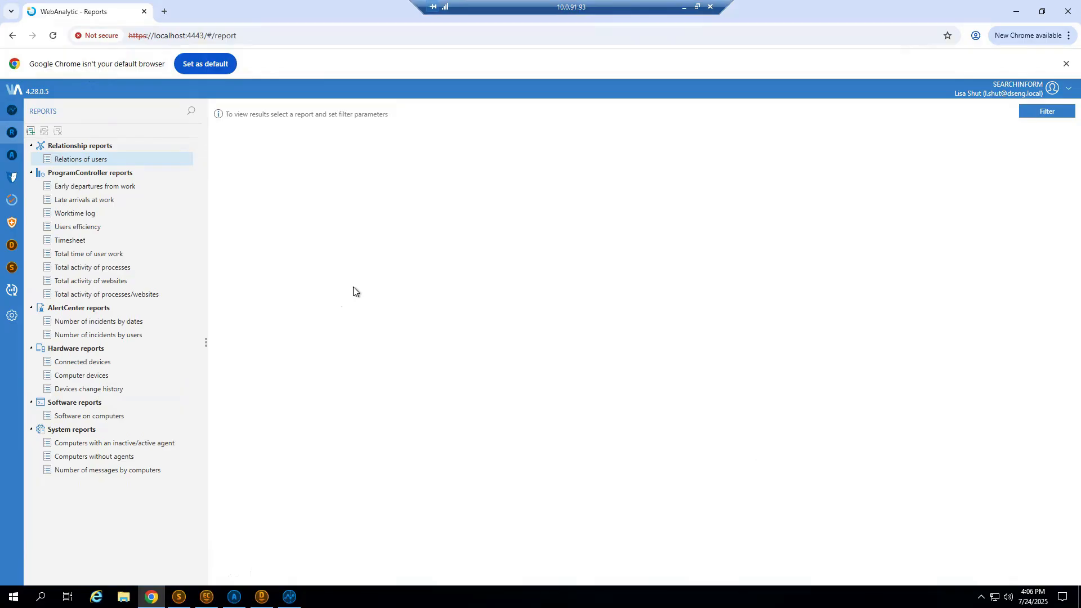
click(79, 159)
click(129, 161)
click(1046, 112)
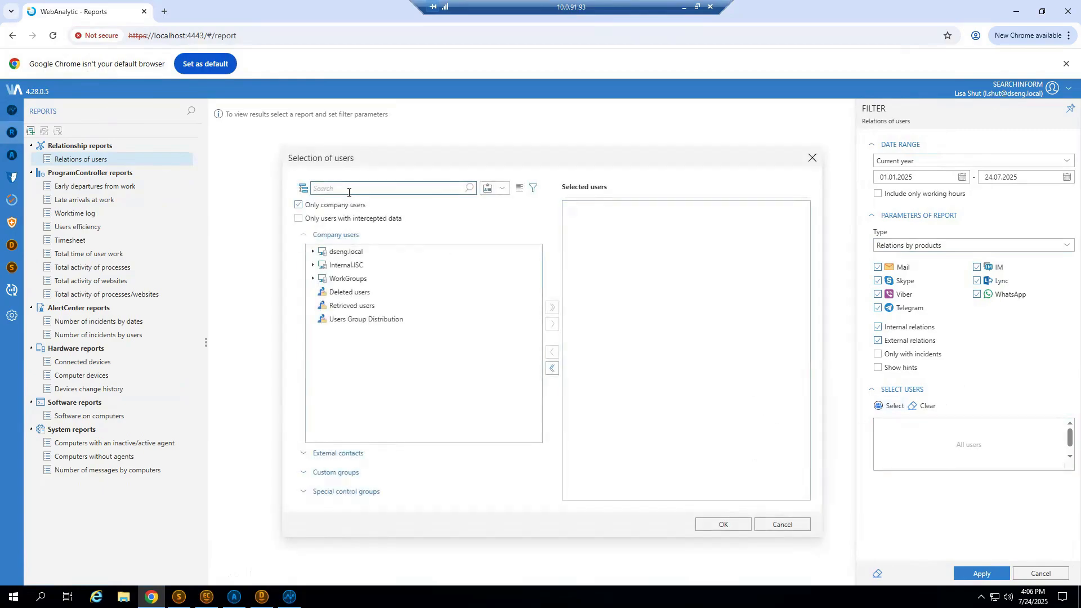
text(jo)
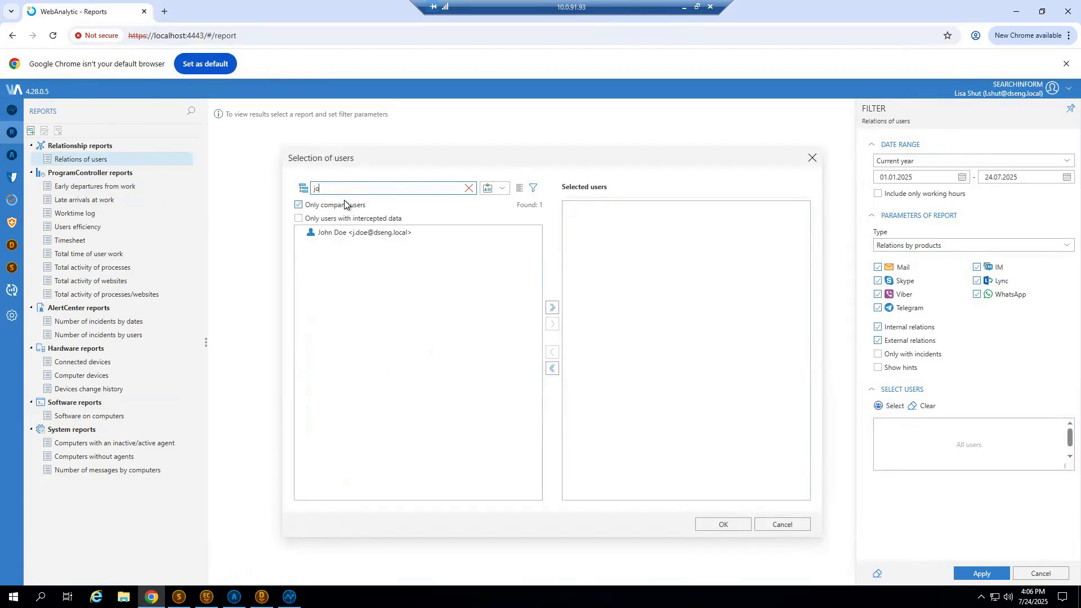
double_click(334, 232)
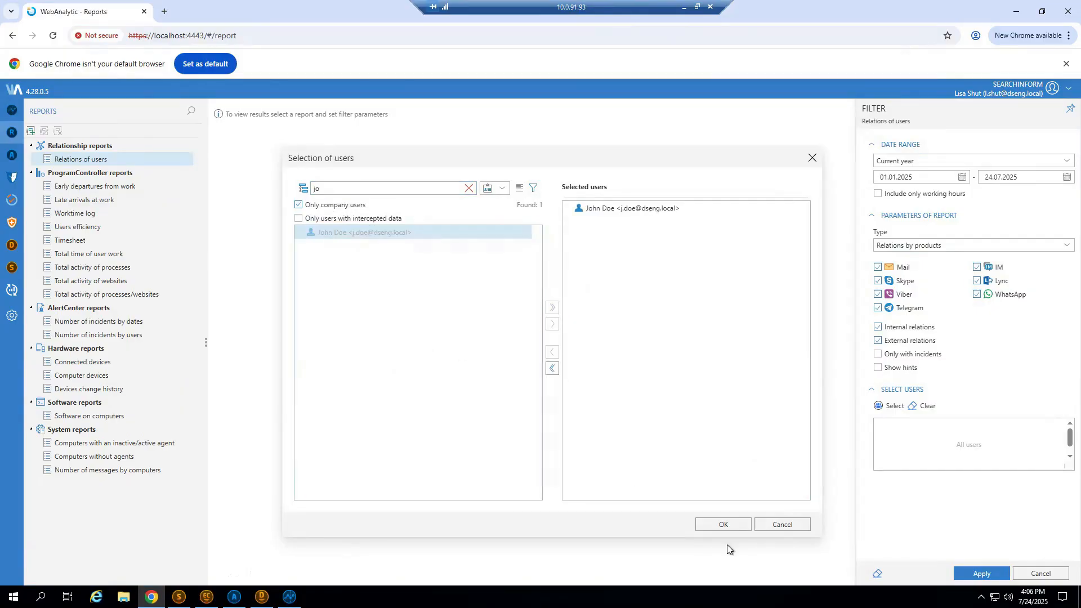
click(723, 525)
key(Return)
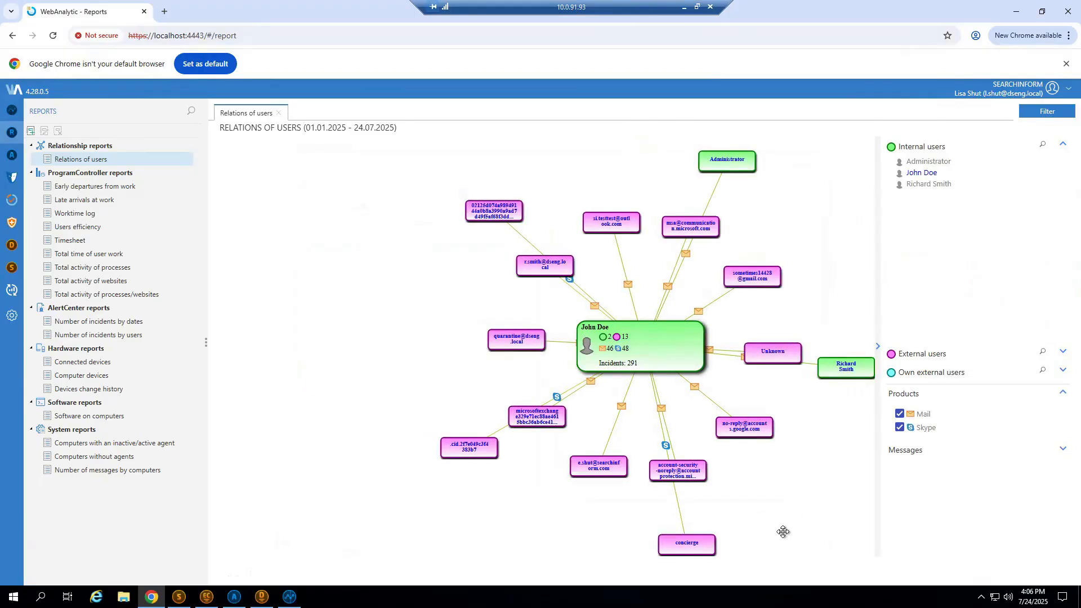
drag(772, 499, 706, 502)
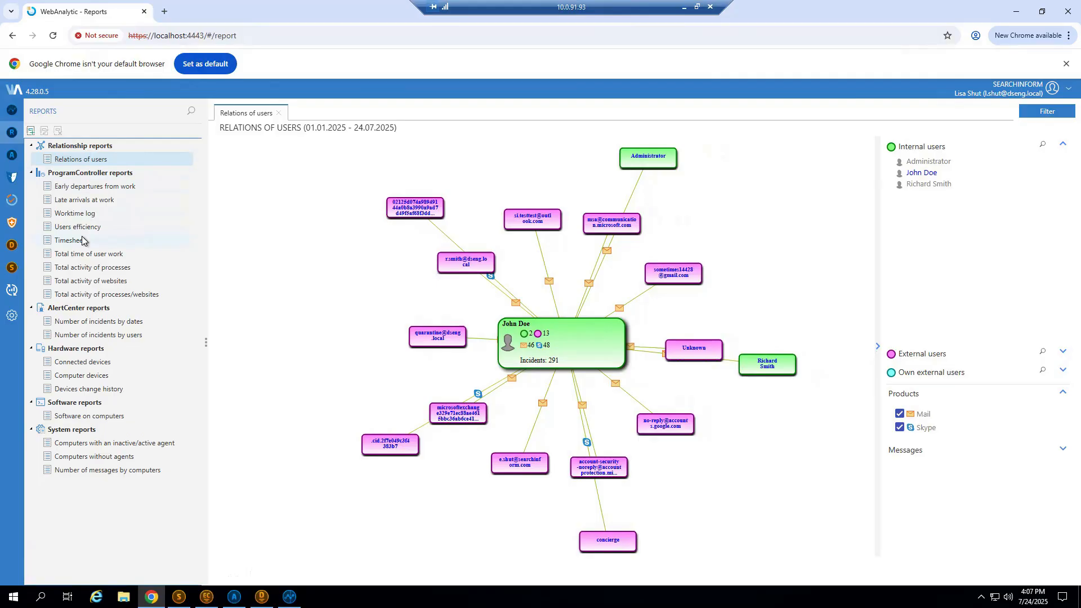
Build the Timesheet report for the current month with the user selection cleared so that all users are included.
click(139, 241)
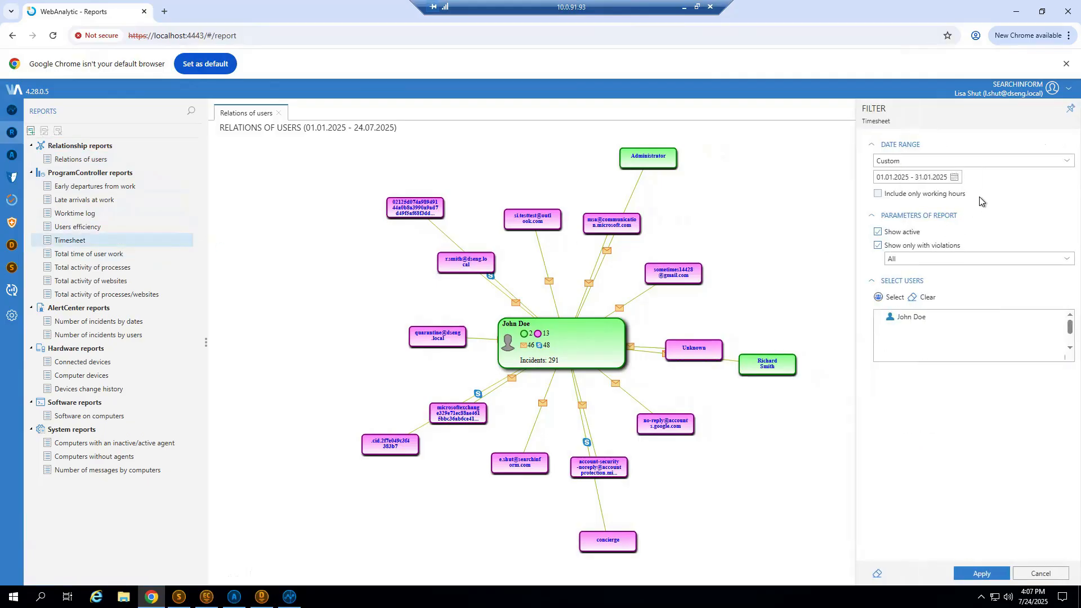
click(958, 179)
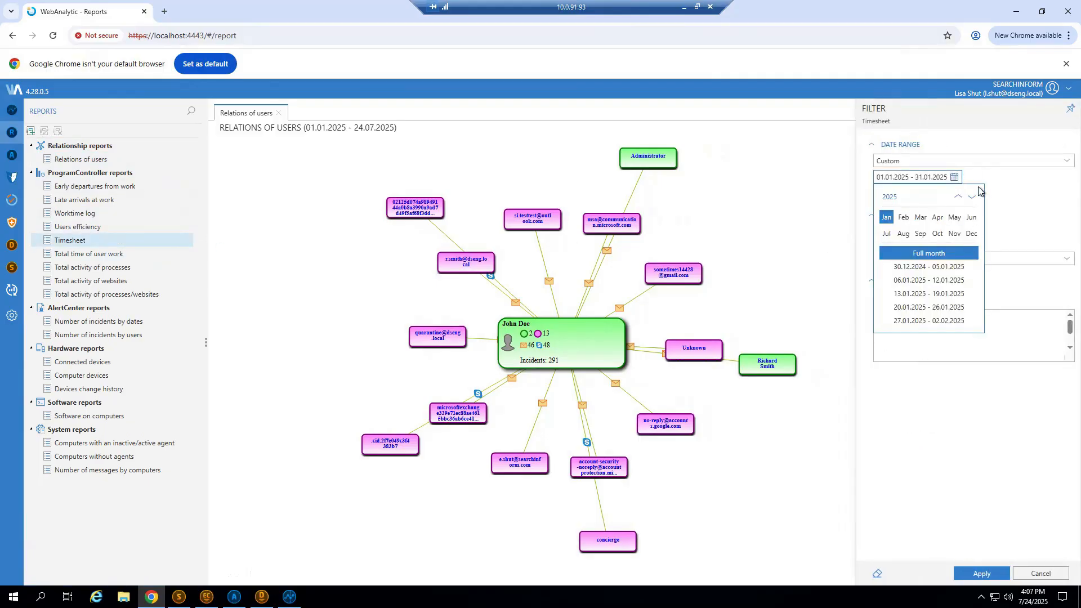
click(1060, 162)
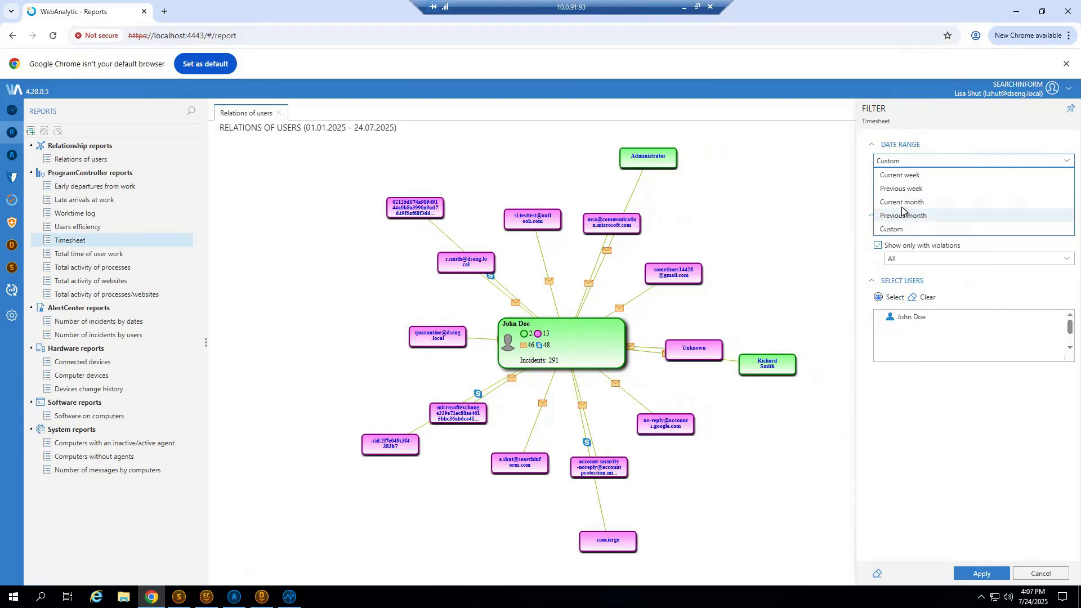
click(909, 208)
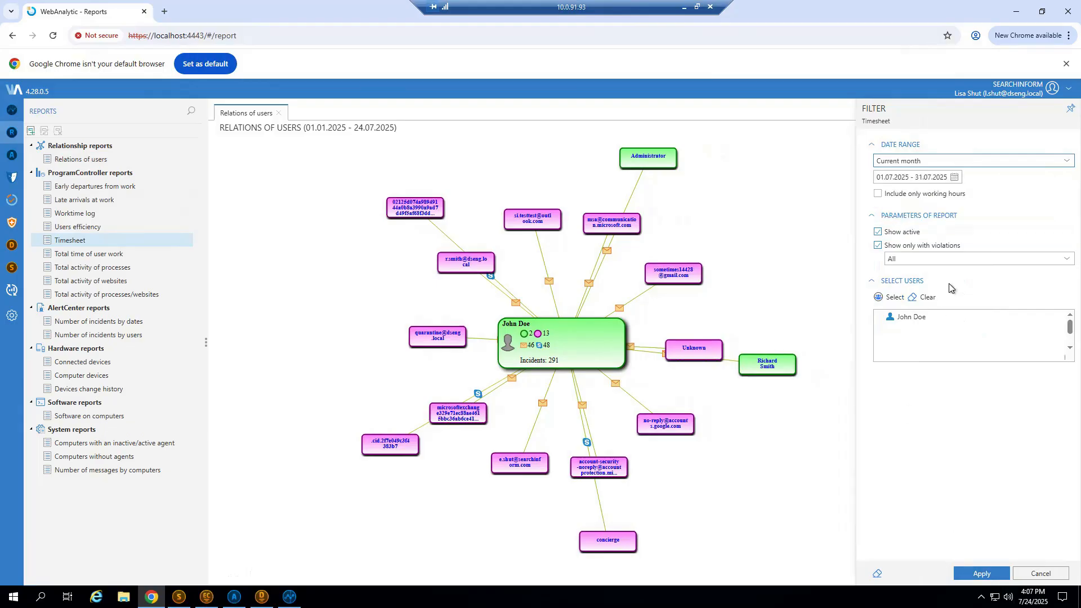
click(924, 298)
click(981, 575)
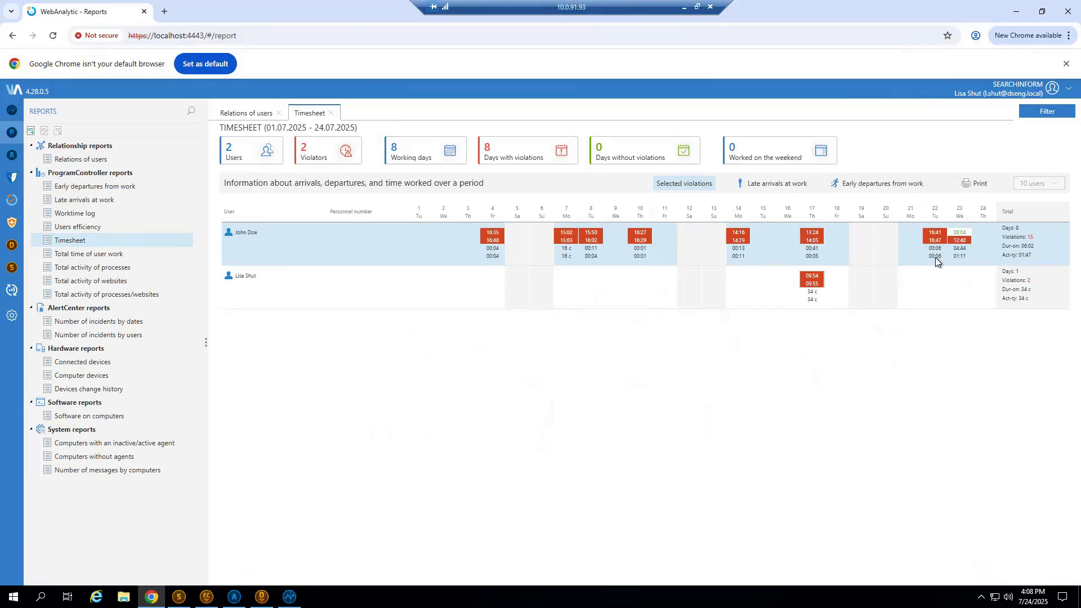
Build the Users efficiency report for the current month and all users, view it at 100% and highlight the first user's average activity time.
click(124, 228)
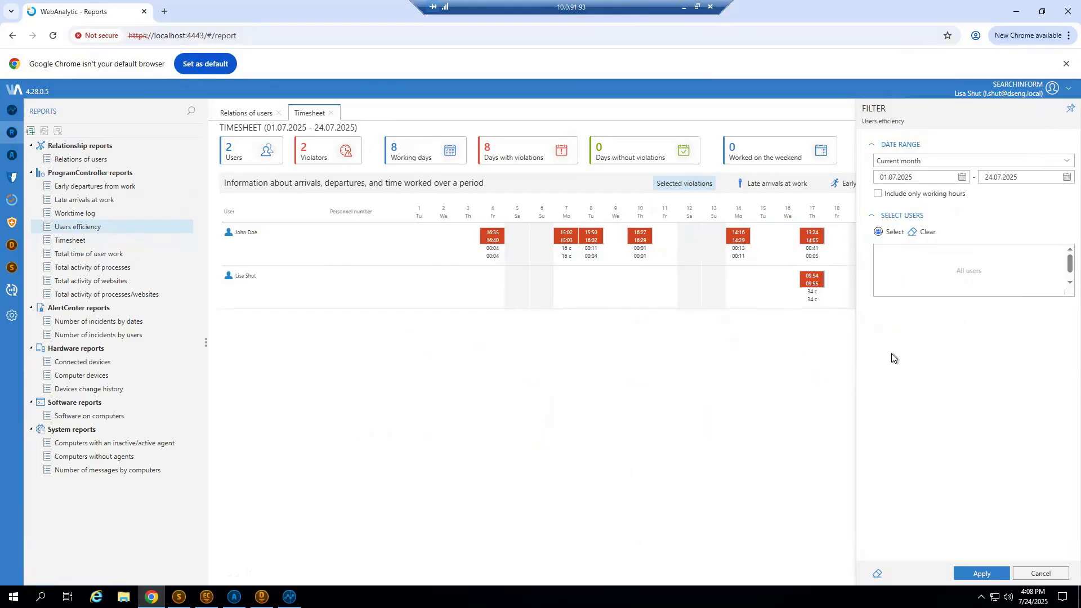
click(982, 573)
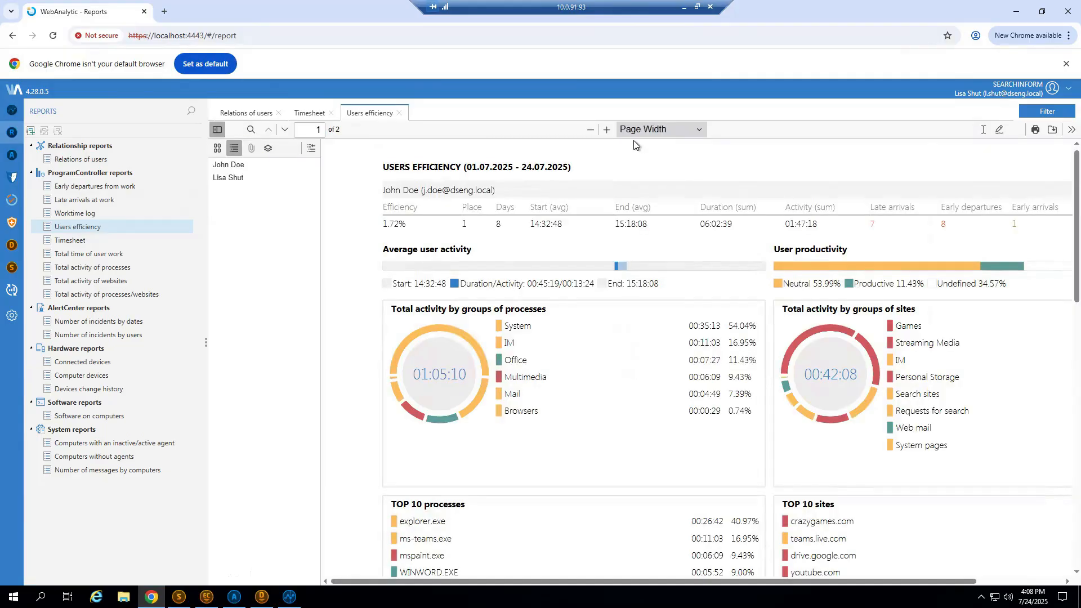
click(590, 131)
click(590, 131)
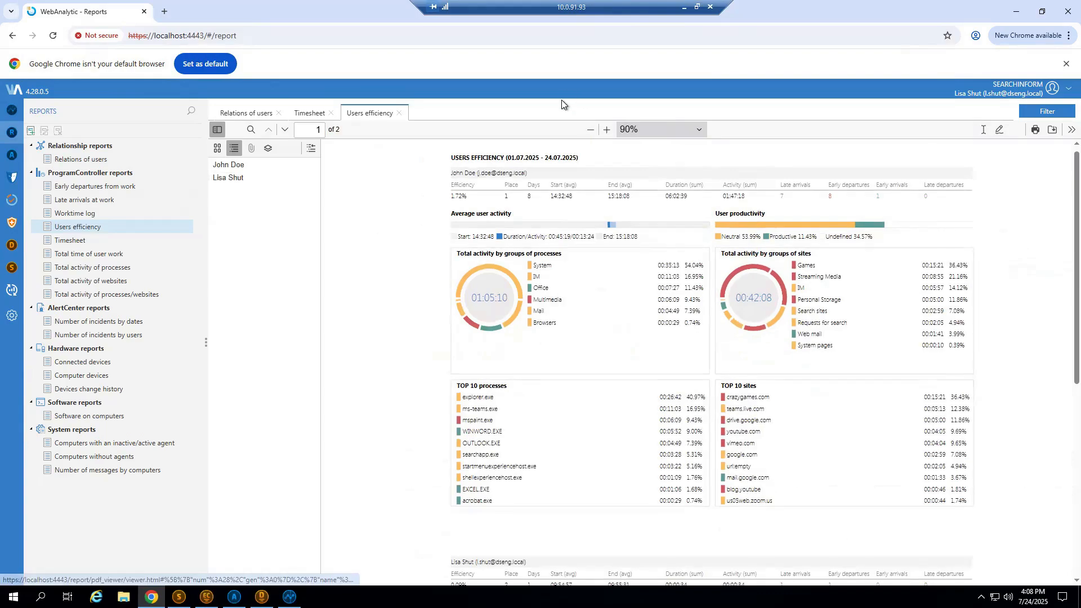
click(606, 130)
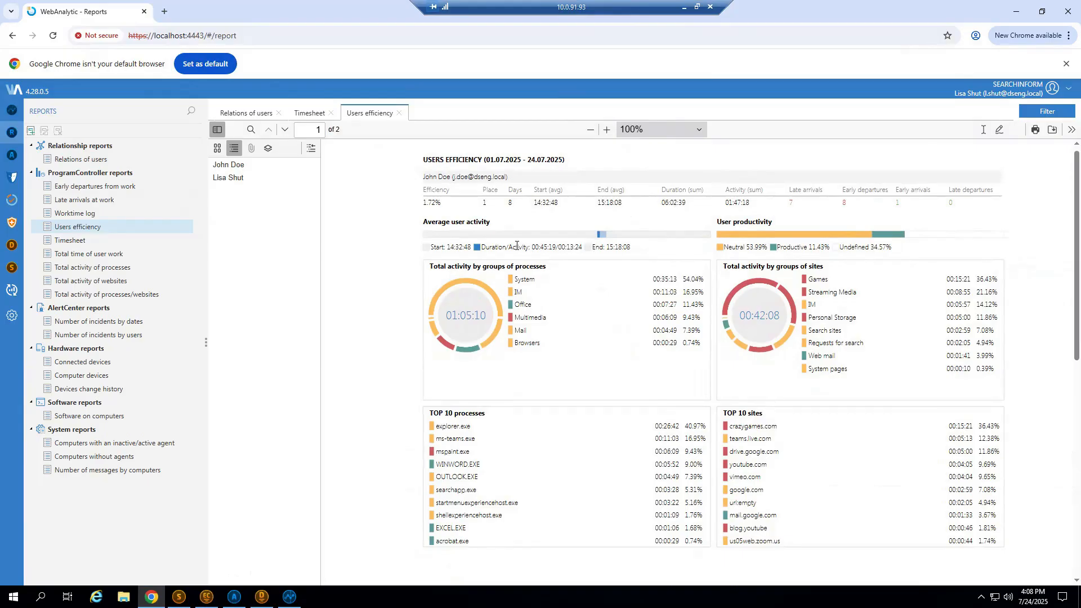
drag(580, 248, 553, 248)
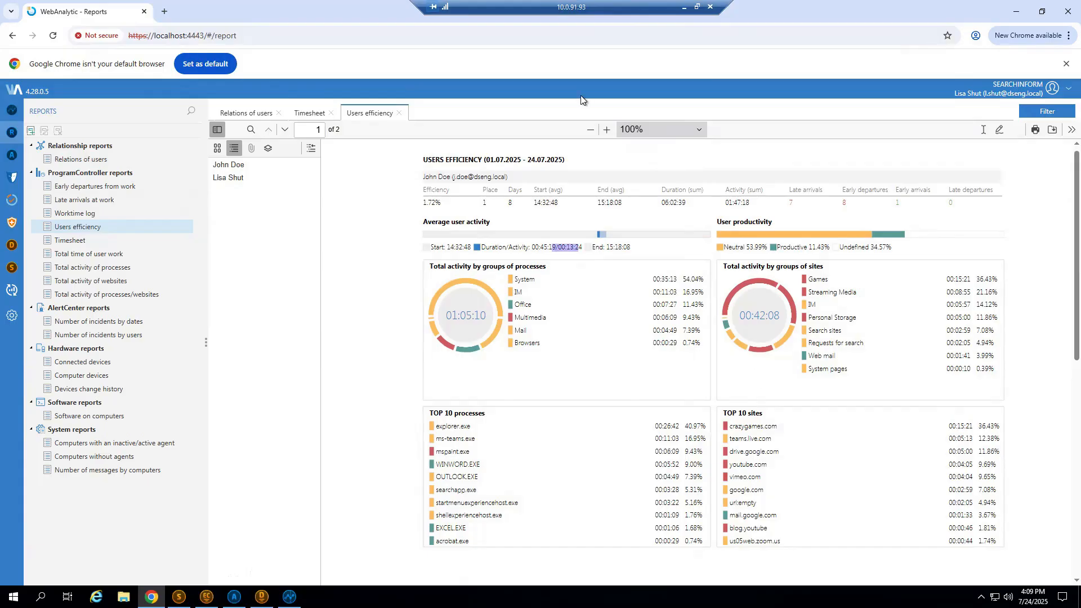
Build the Software on computers report for the current month and expand the software list of computer WIN102.
mouse_move(411, 213)
mouse_down()
mouse_move(431, 213)
mouse_move(420, 204)
mouse_up()
click(428, 206)
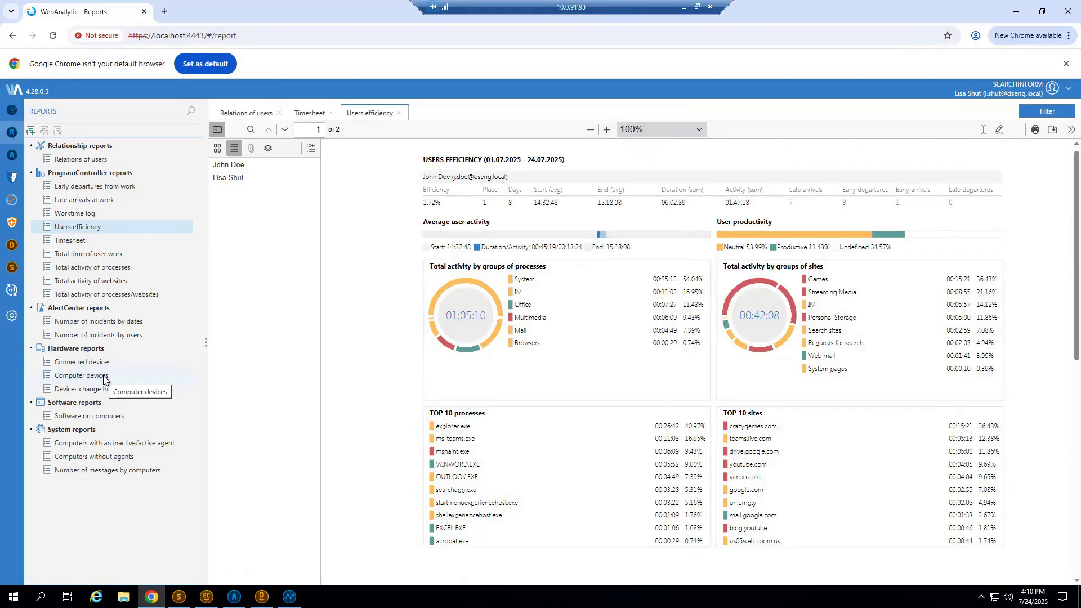
click(72, 416)
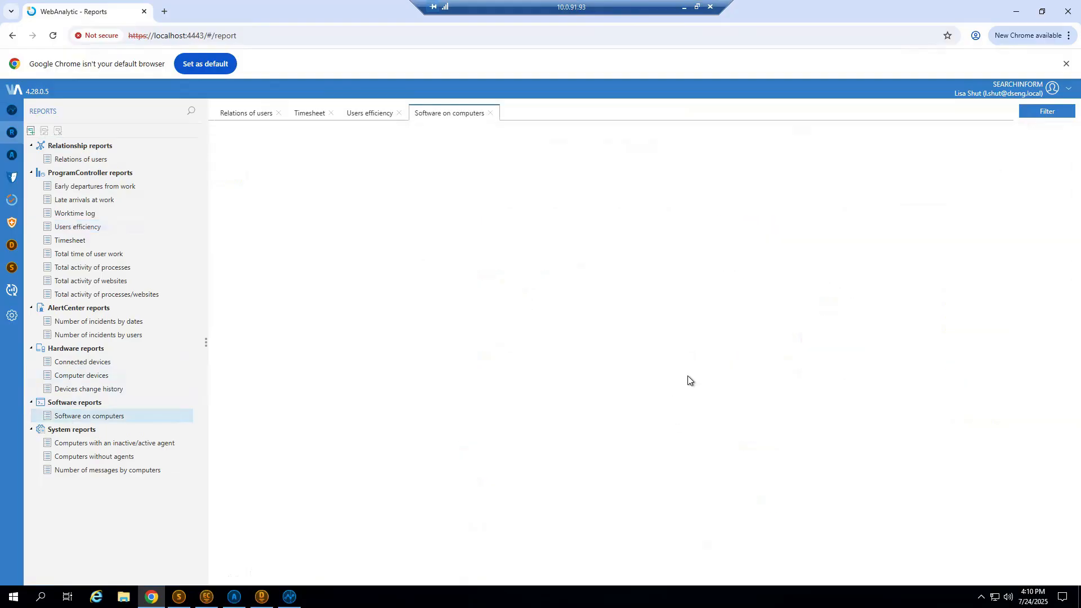
click(366, 192)
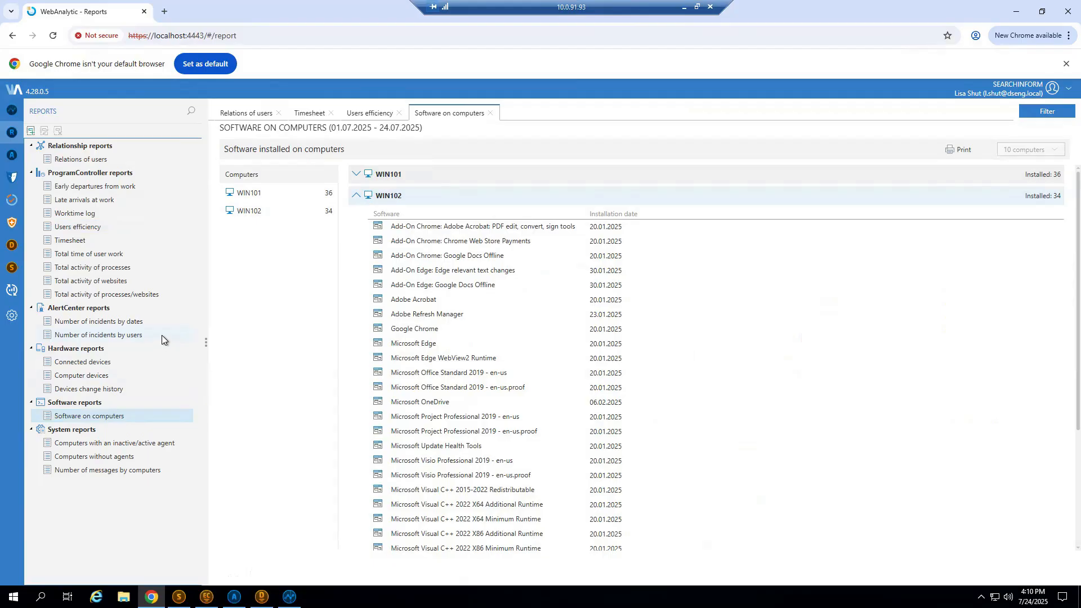
Build the Number of incidents by dates report for all users with the date range set to Current year.
click(144, 322)
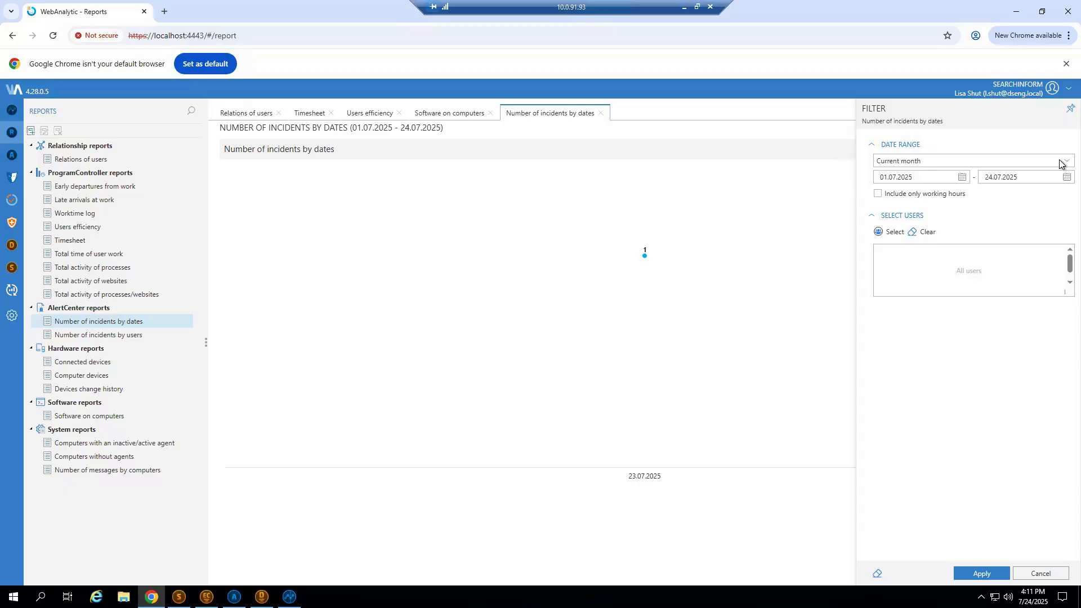
click(1060, 164)
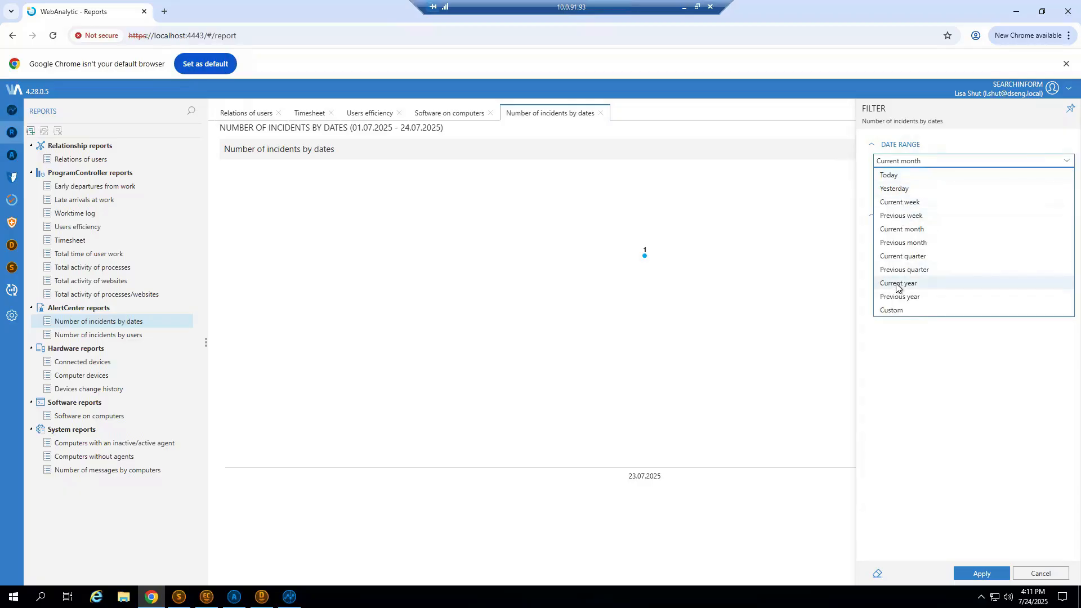
click(896, 282)
click(980, 573)
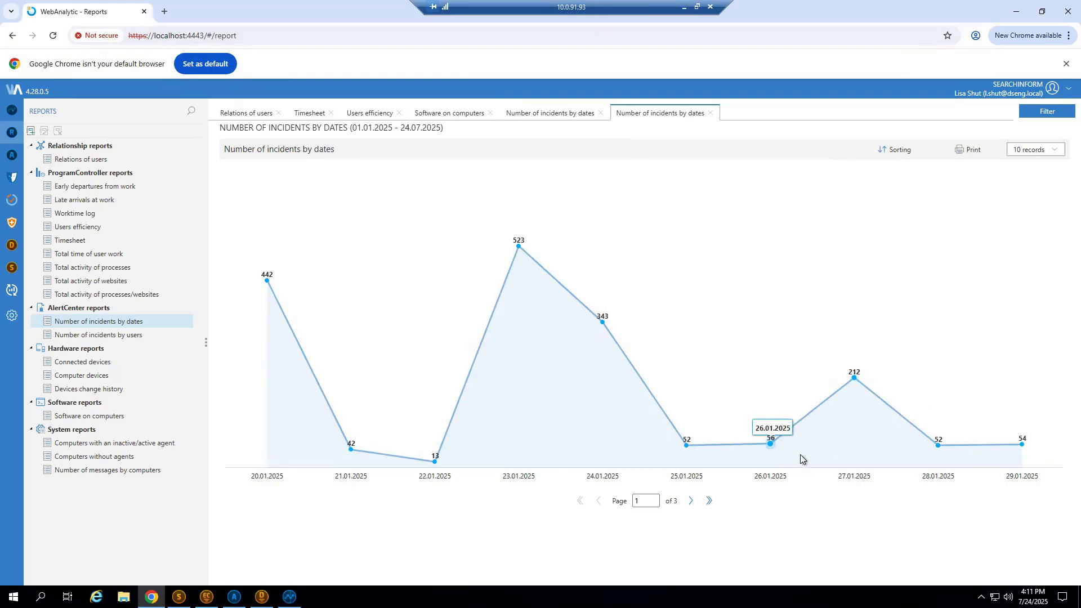
Drill into the 27.01.2025 incidents by security policies, the 02_Access Control and Monitoring Policy (Audit) by criteria, and its denied-access criterion by users.
click(854, 378)
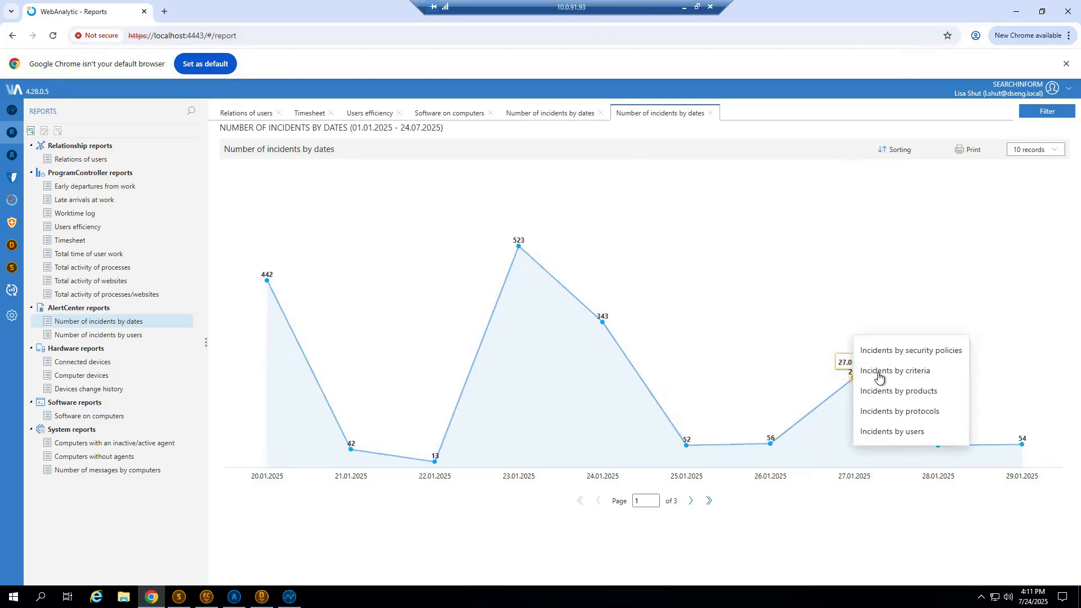
click(921, 353)
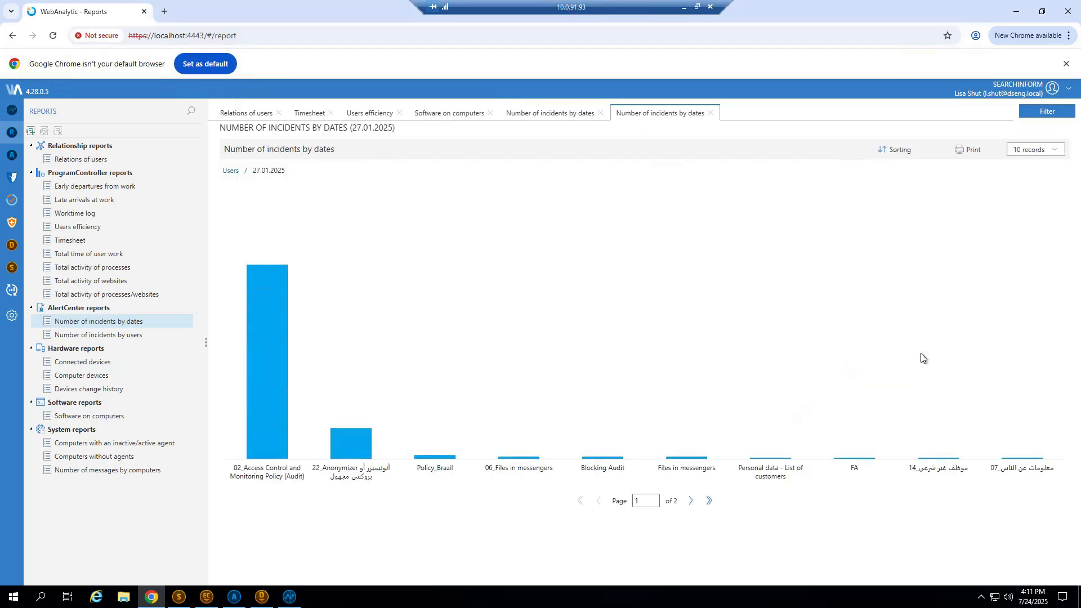
click(277, 424)
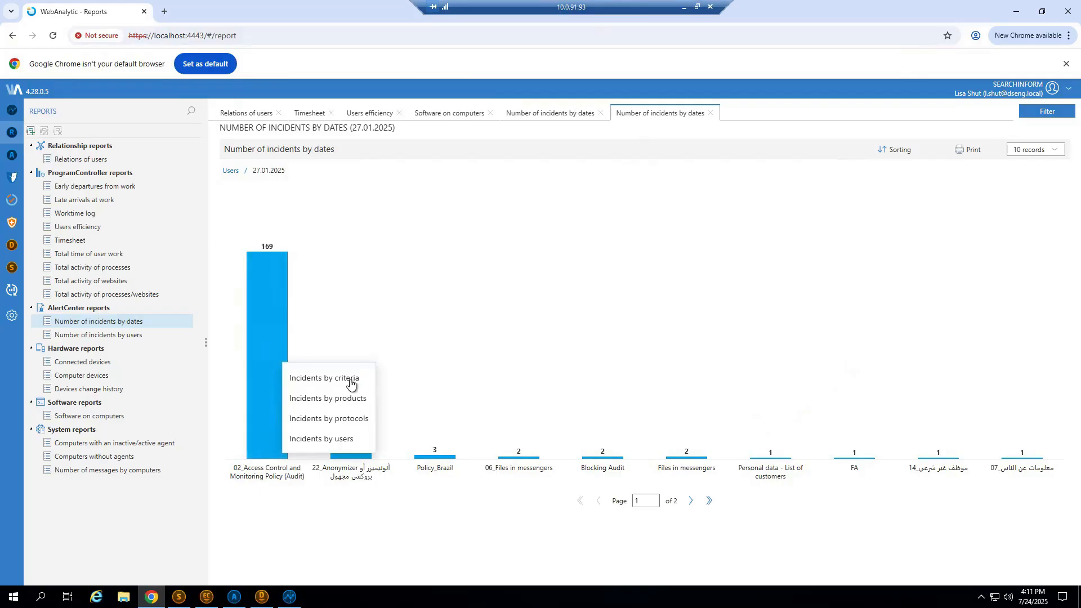
click(351, 383)
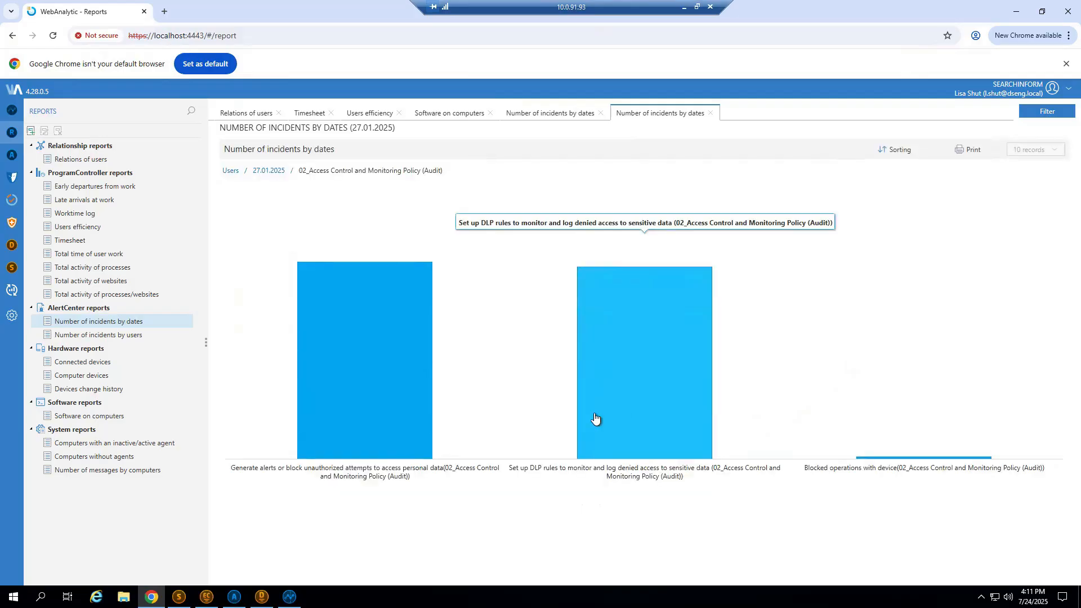
click(711, 440)
click(698, 452)
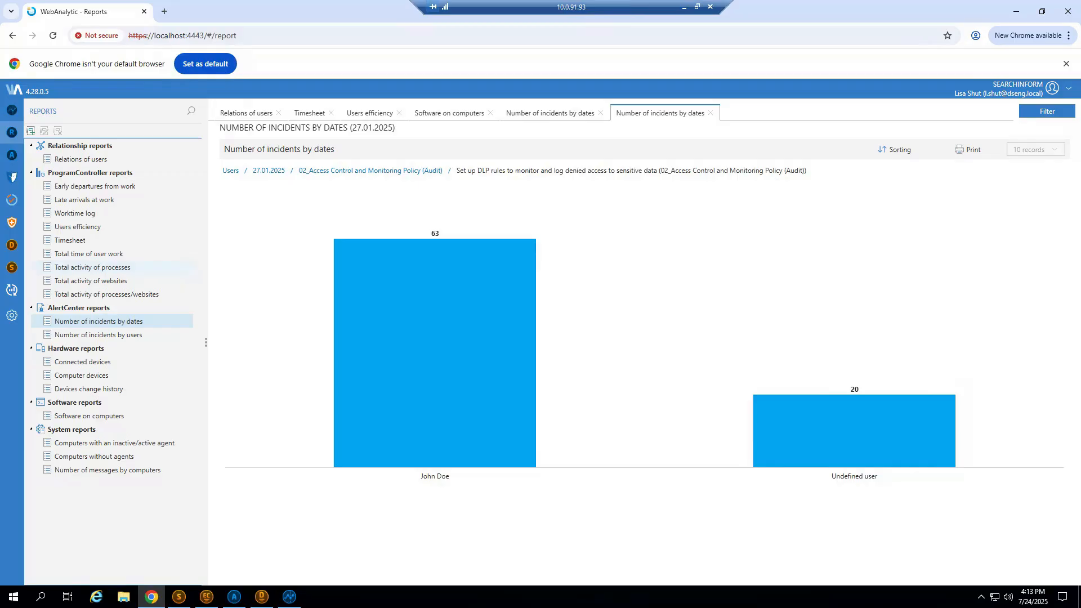
Switch to EndpointController Console and open the Network list under Interception on agents, discarding pending changes.
click(1013, 11)
click(1028, 9)
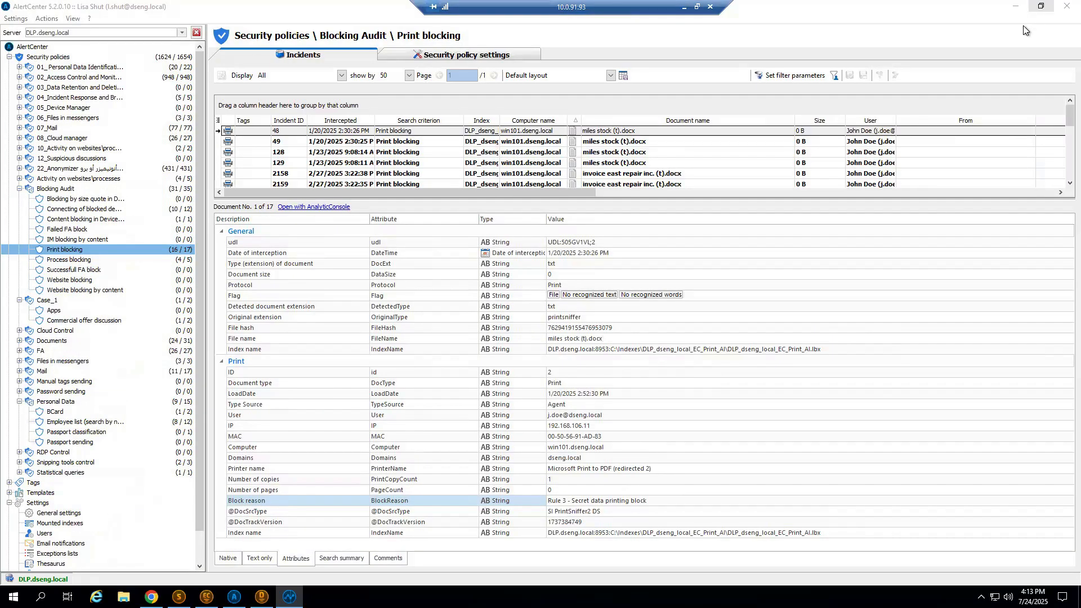
click(1013, 7)
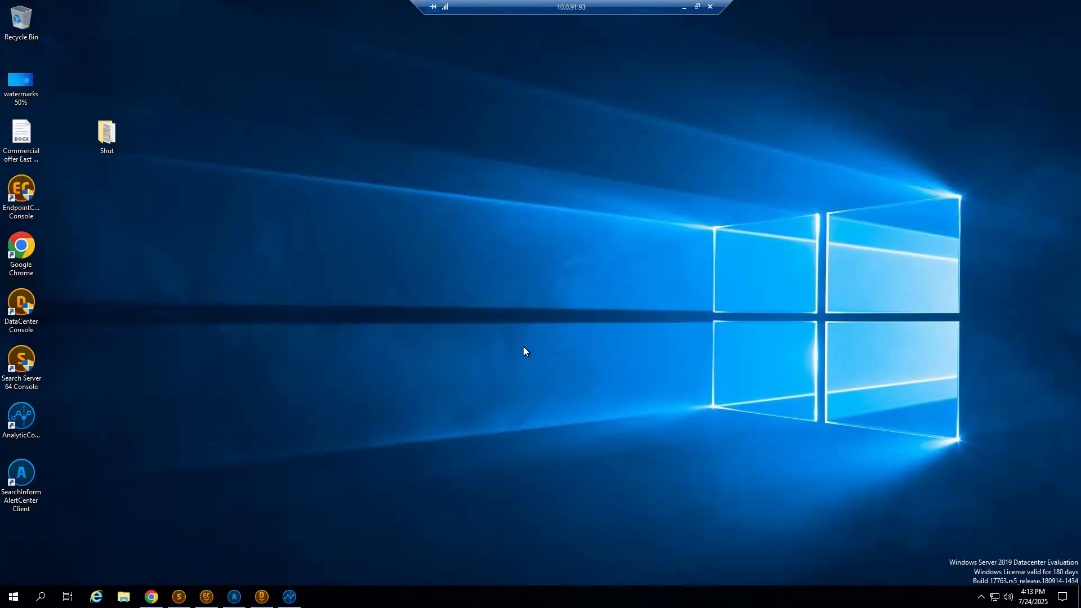
click(24, 196)
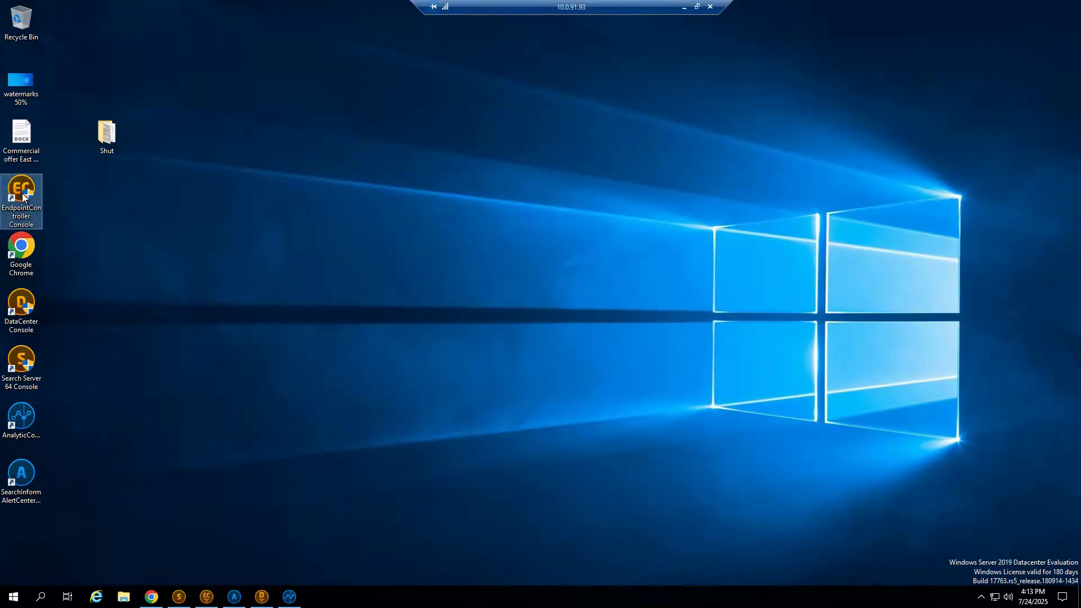
double_click(24, 196)
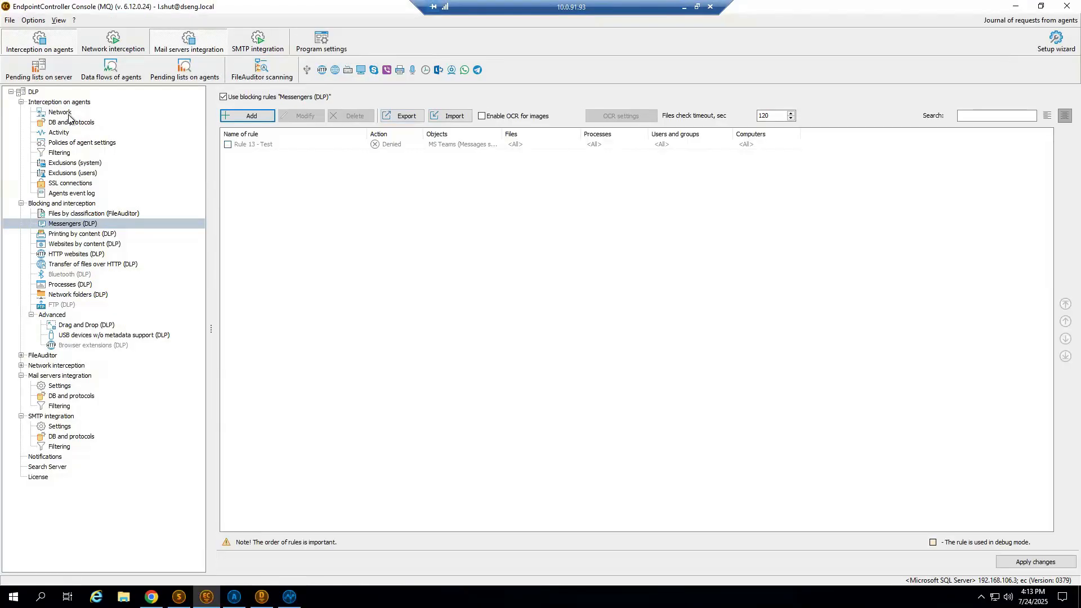
click(543, 317)
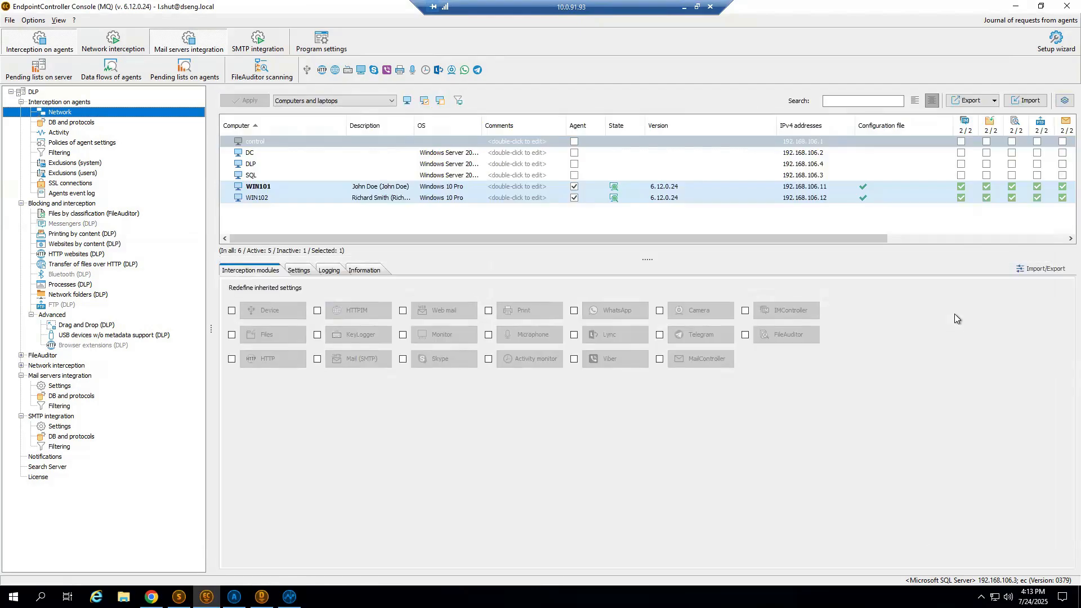
Try enabling the second and third interception module columns for the SQL computer in the agents' network list.
drag(731, 241, 836, 242)
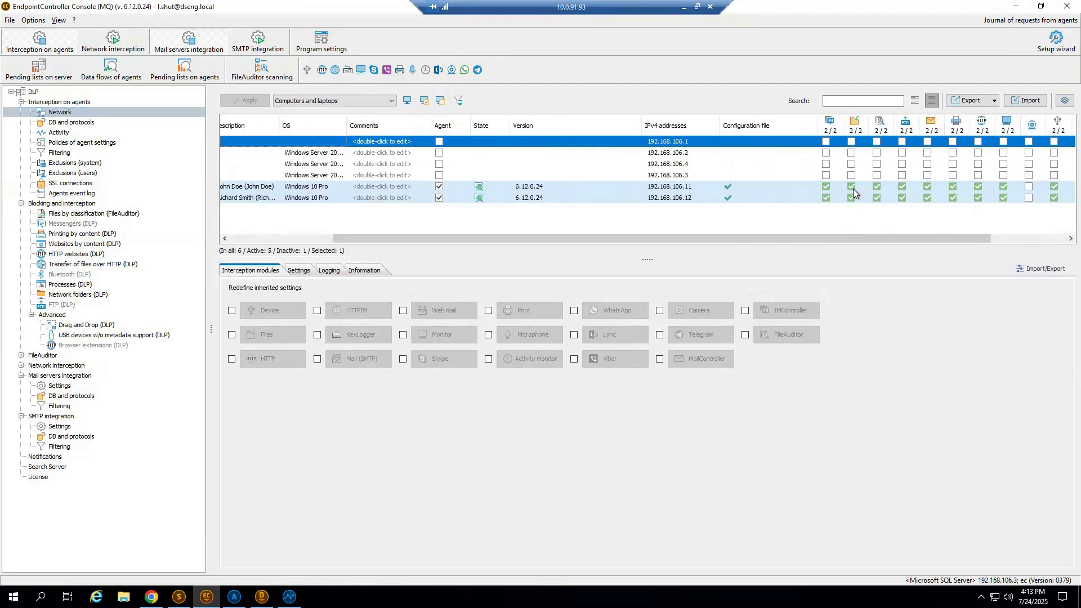
click(852, 175)
click(877, 176)
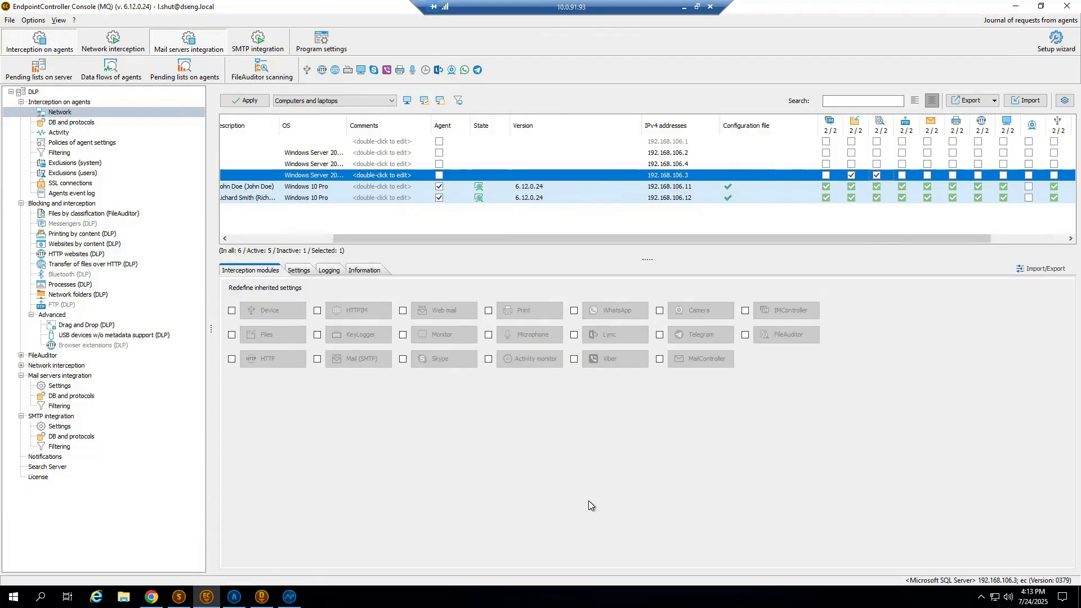
click(851, 175)
click(852, 176)
Open FileAuditor's Automatic data classification rules without saving the network configuration changes.
click(20, 204)
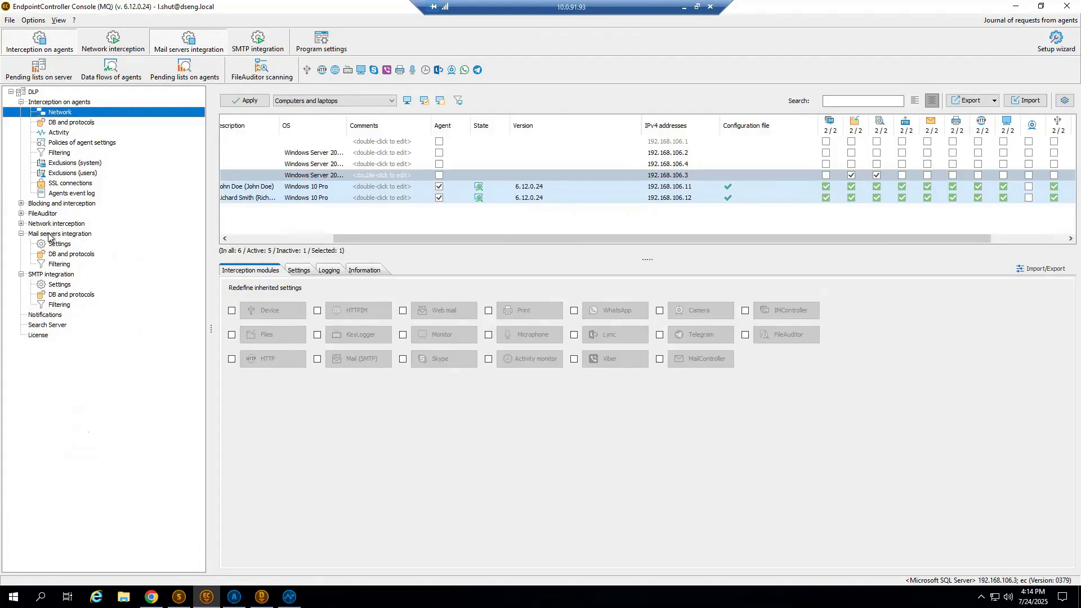
click(21, 214)
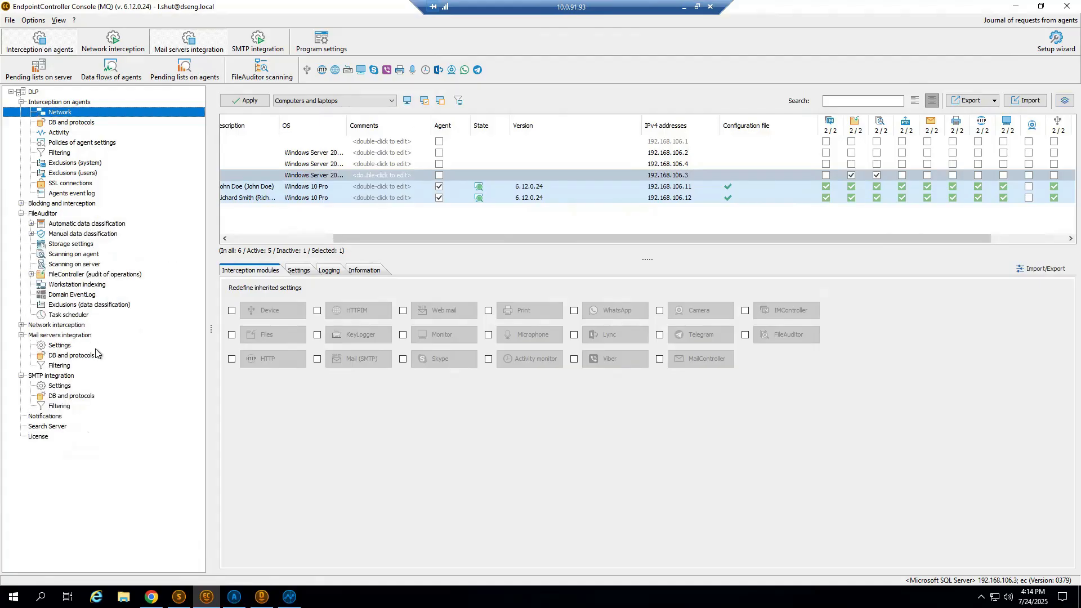
click(373, 228)
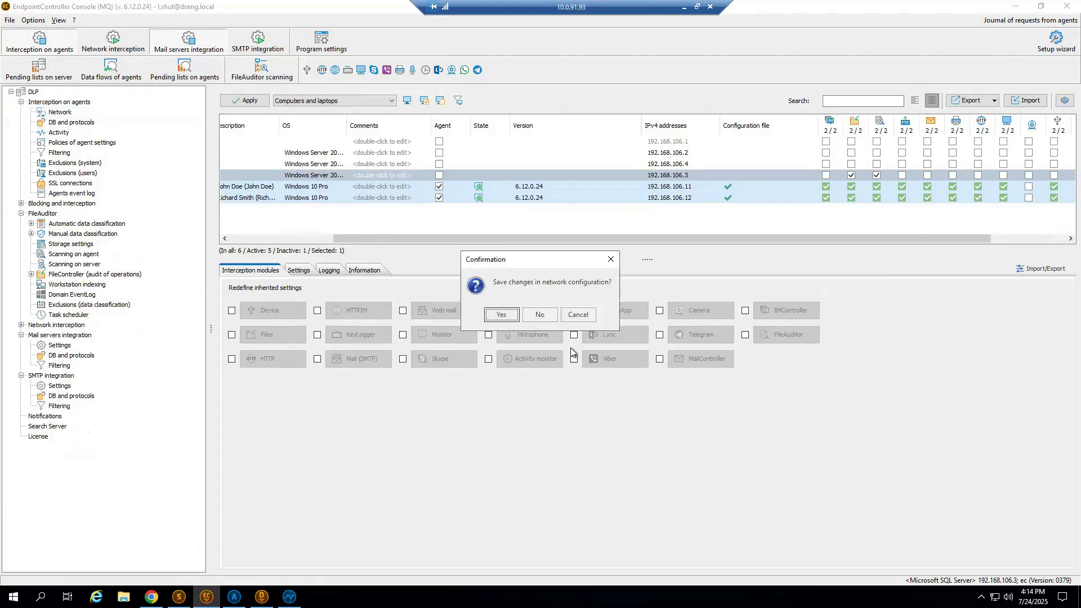
click(542, 316)
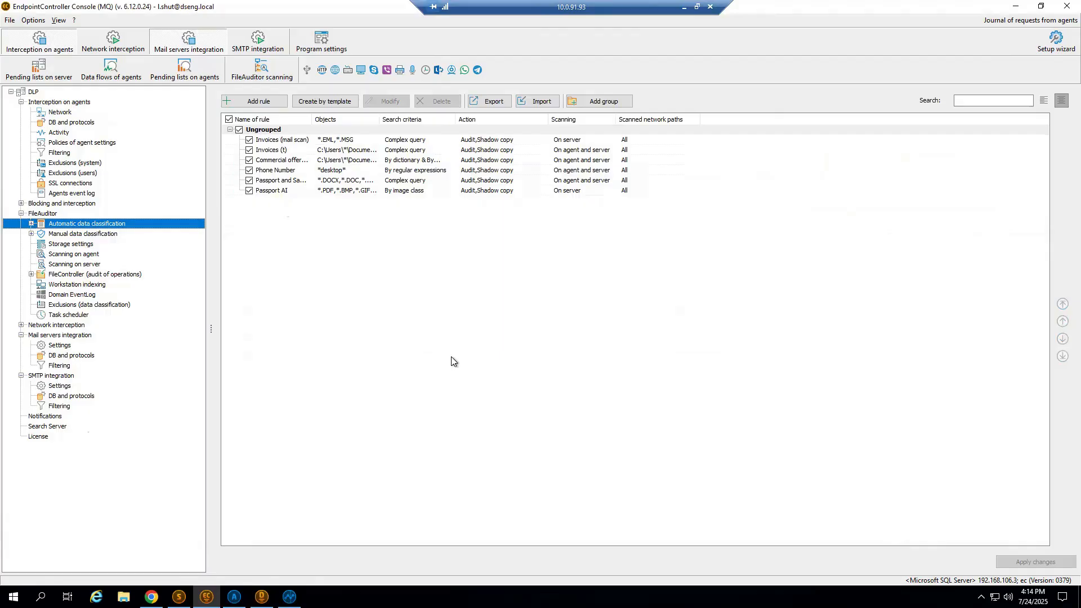
Look through the rule templates available for automatic data classification, widening the template list, and leave without creating a rule.
click(332, 103)
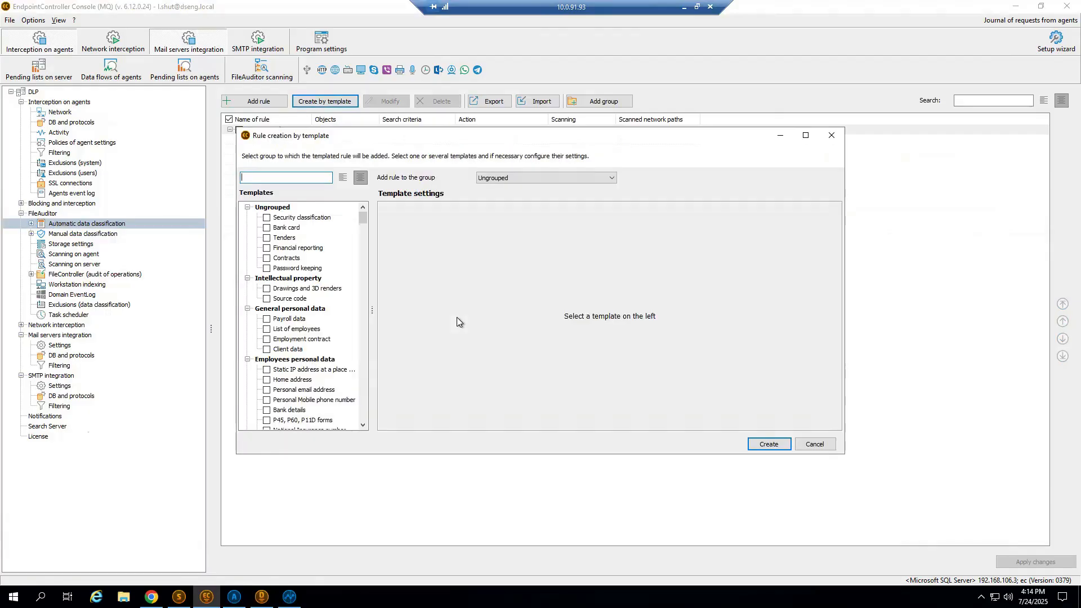
drag(372, 310, 417, 310)
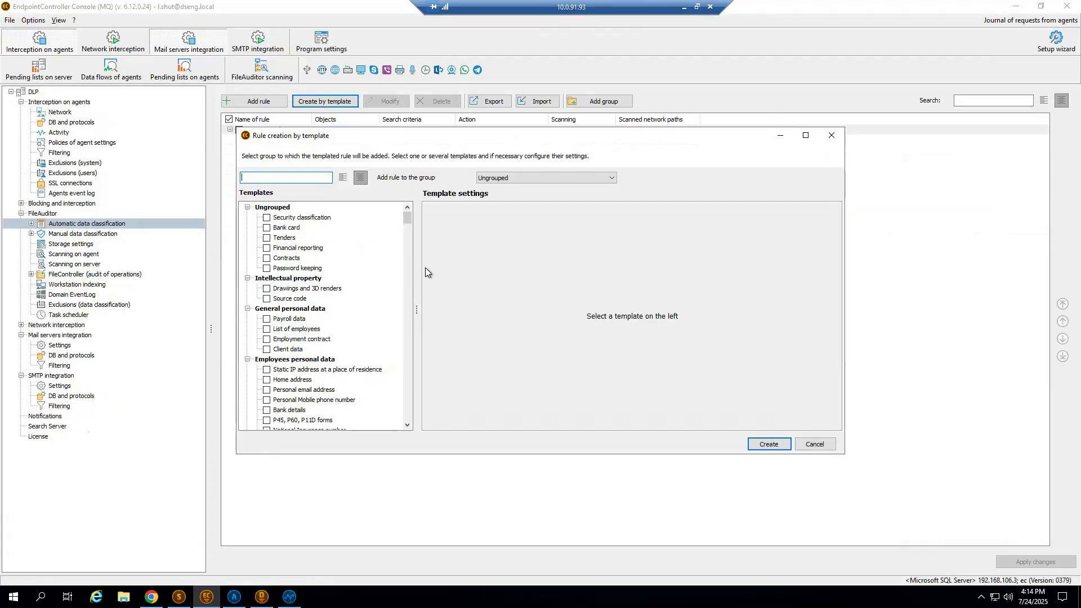
drag(411, 224, 414, 201)
click(832, 135)
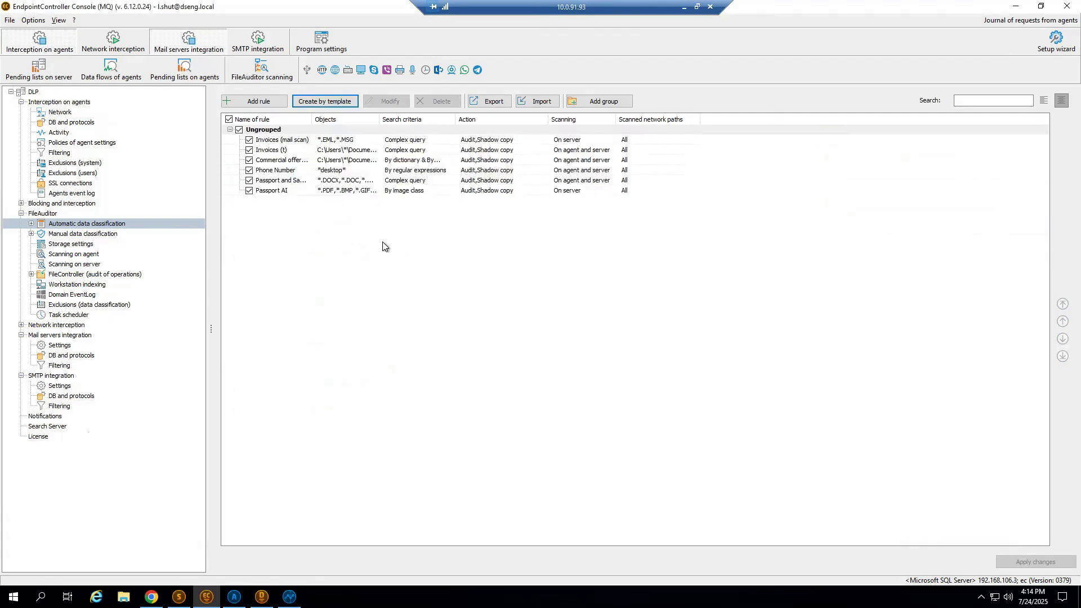
Open the Phone Number rule and add the MS Office file types DOC, DOCX, PPTX, RTF, XLS and XLSX by name to its scanned objects.
click(297, 171)
key(Return)
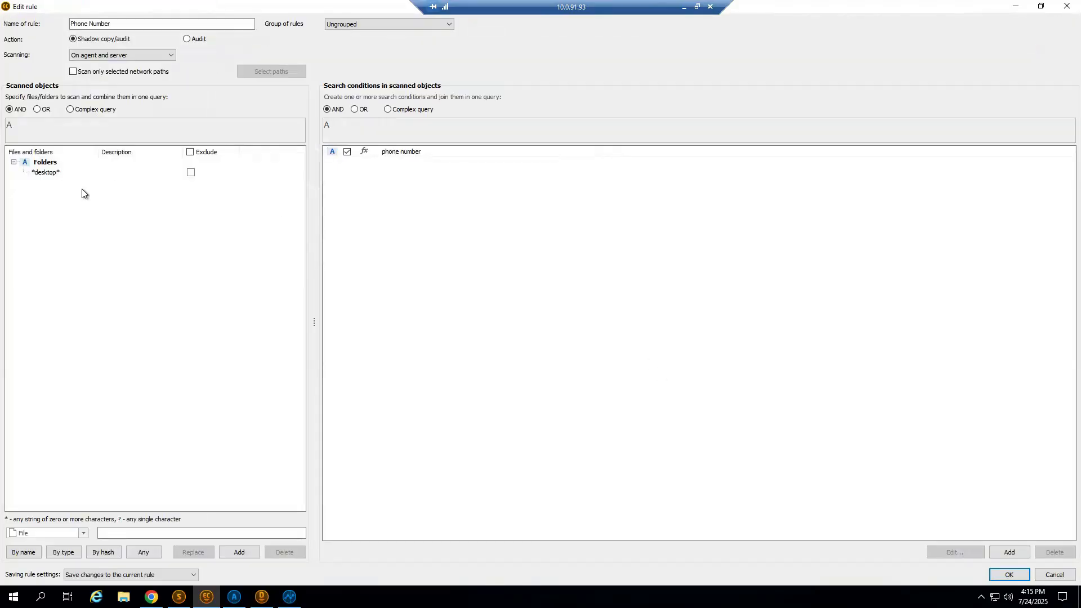
click(44, 173)
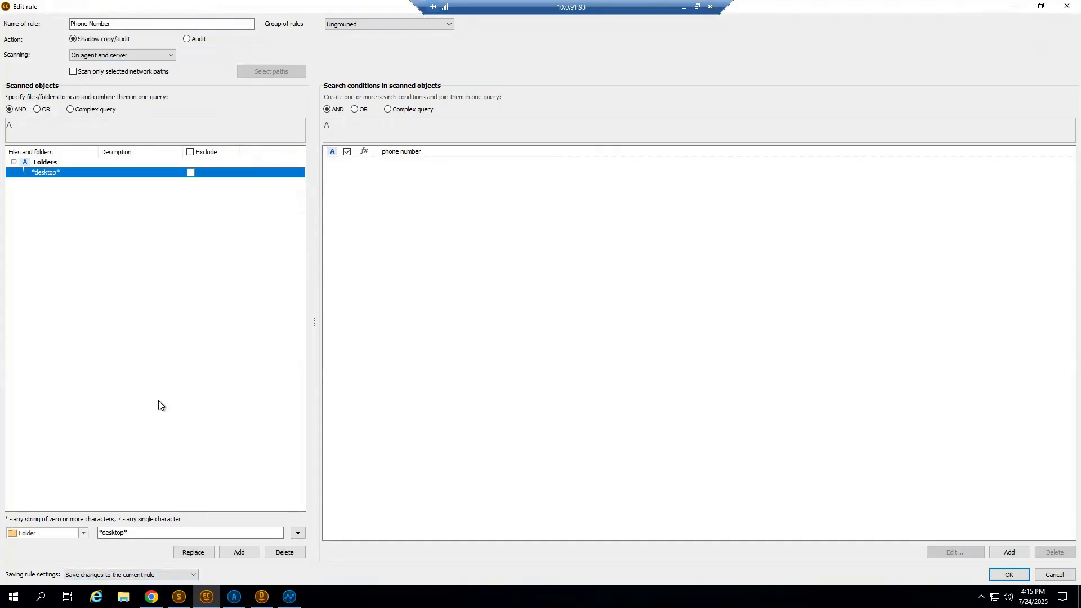
click(83, 532)
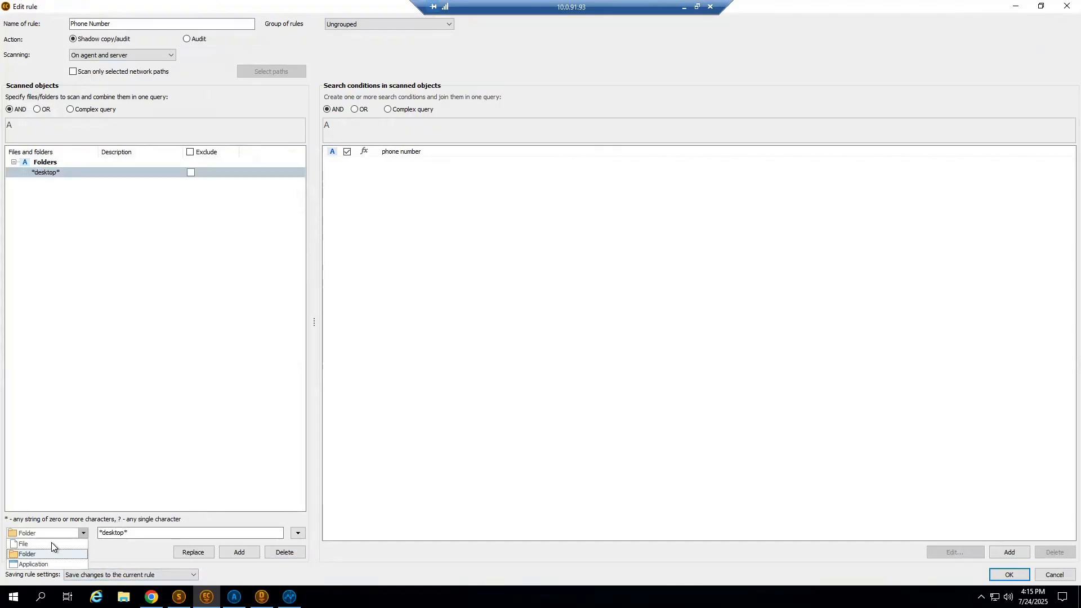
click(32, 549)
click(24, 552)
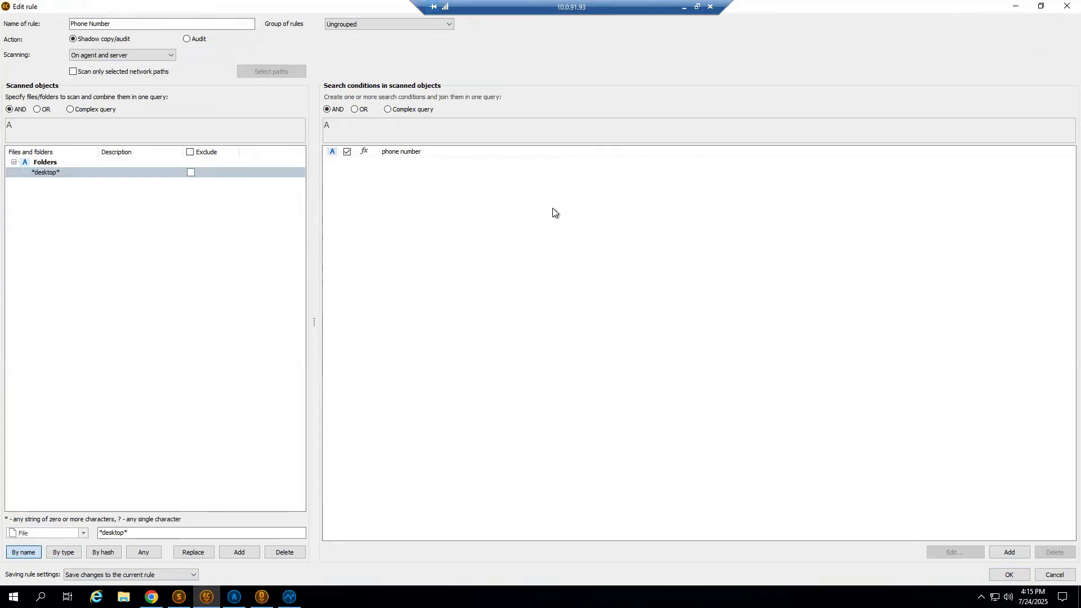
click(391, 273)
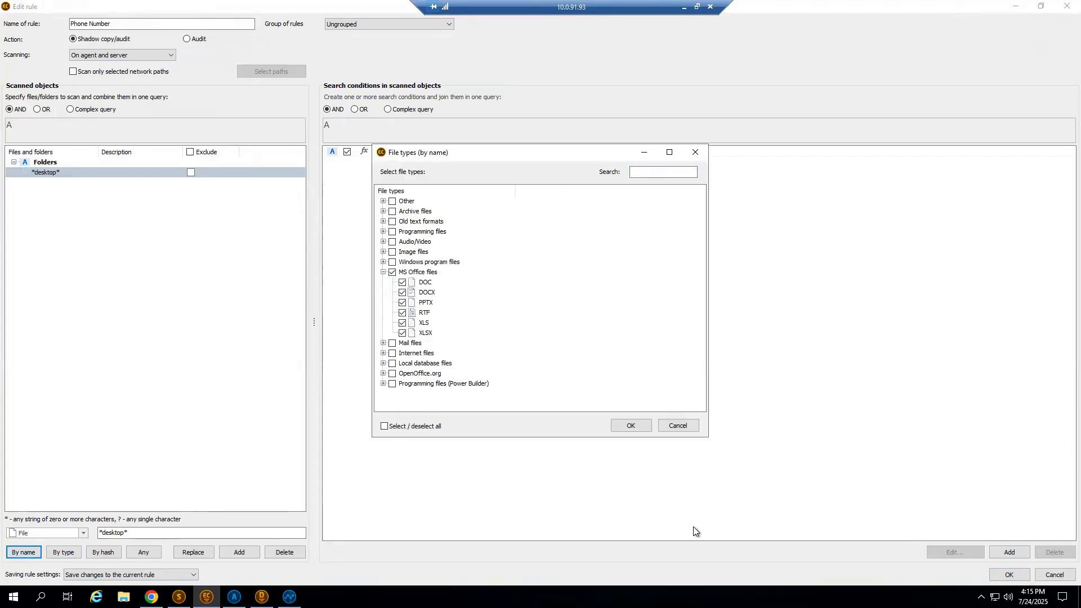
click(631, 426)
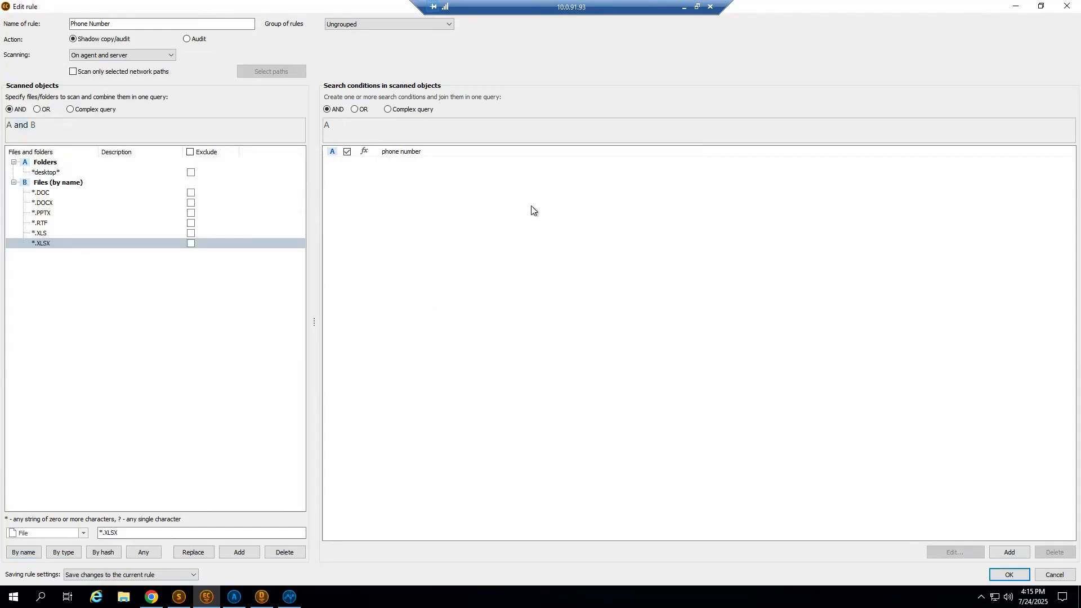
Review the phone number condition's regular expression, and the similar-content, dictionary and file-attribute search types for a new condition, without adding one.
click(416, 154)
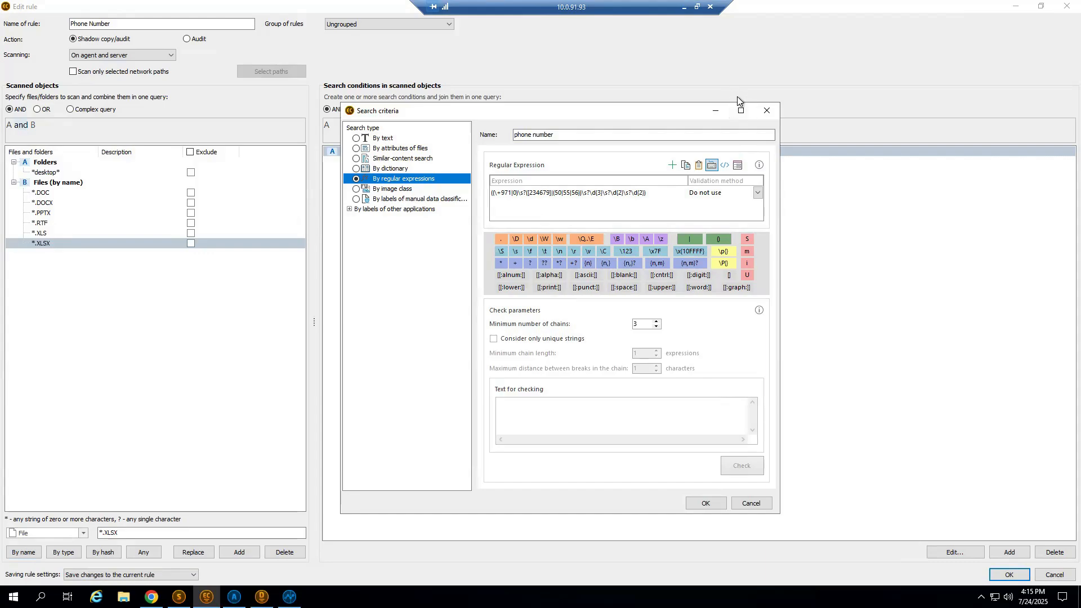
click(767, 110)
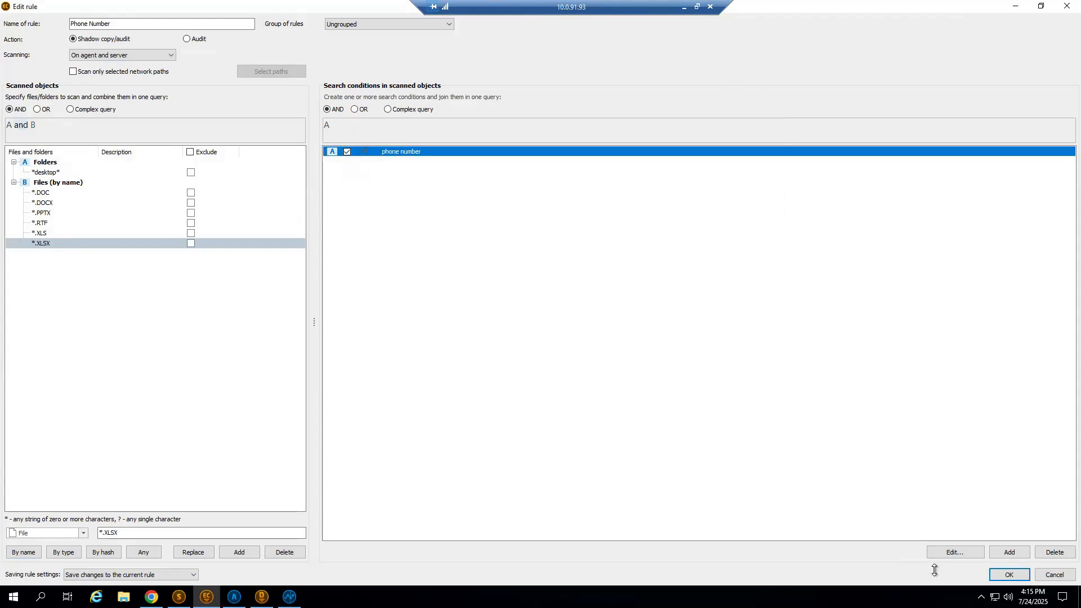
click(1011, 551)
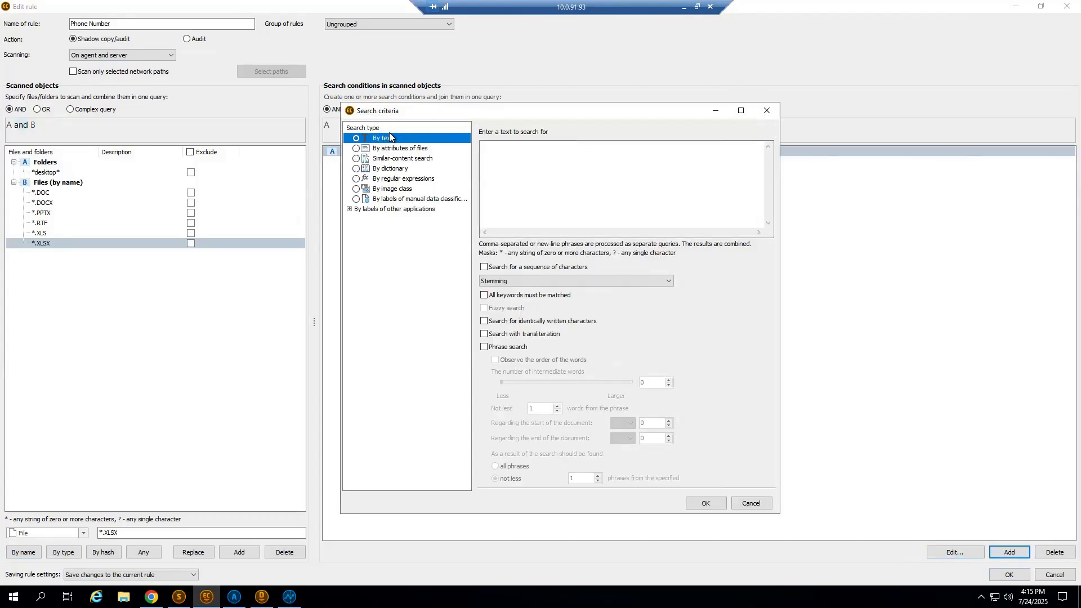
click(393, 158)
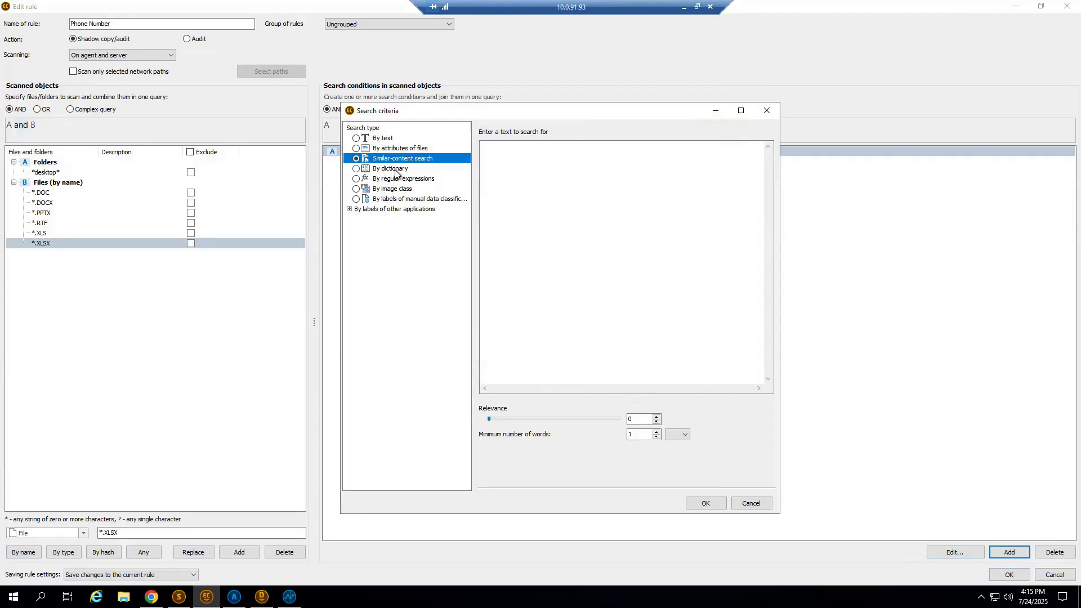
click(395, 169)
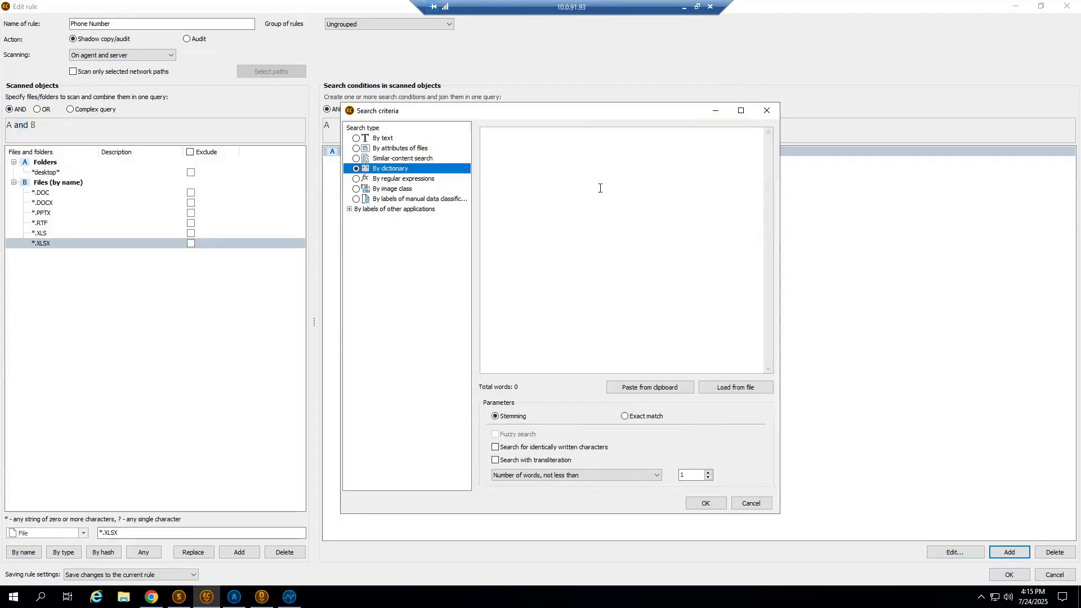
click(415, 149)
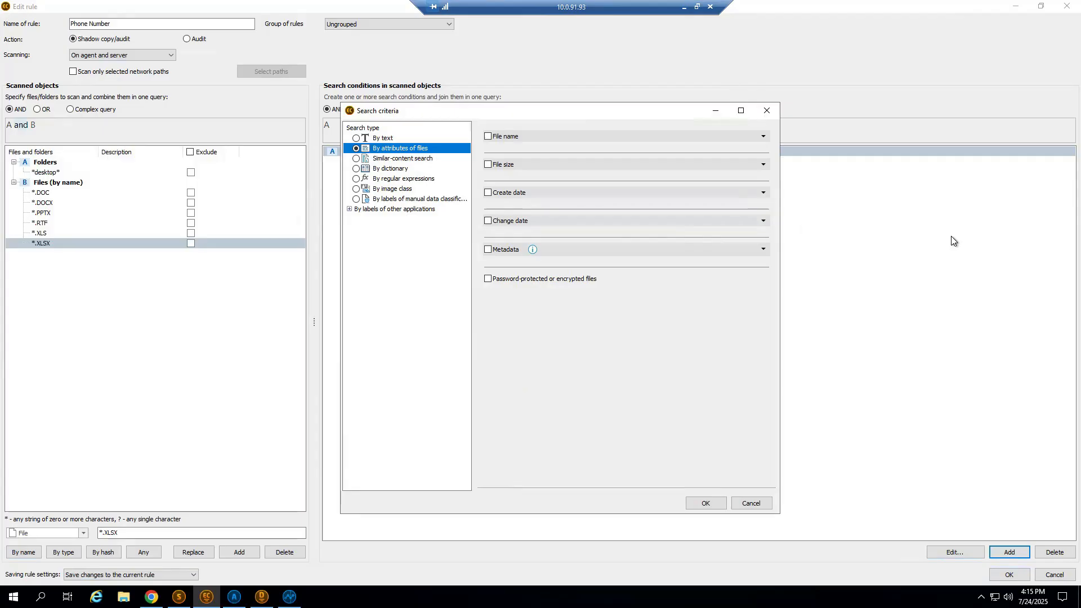
click(767, 111)
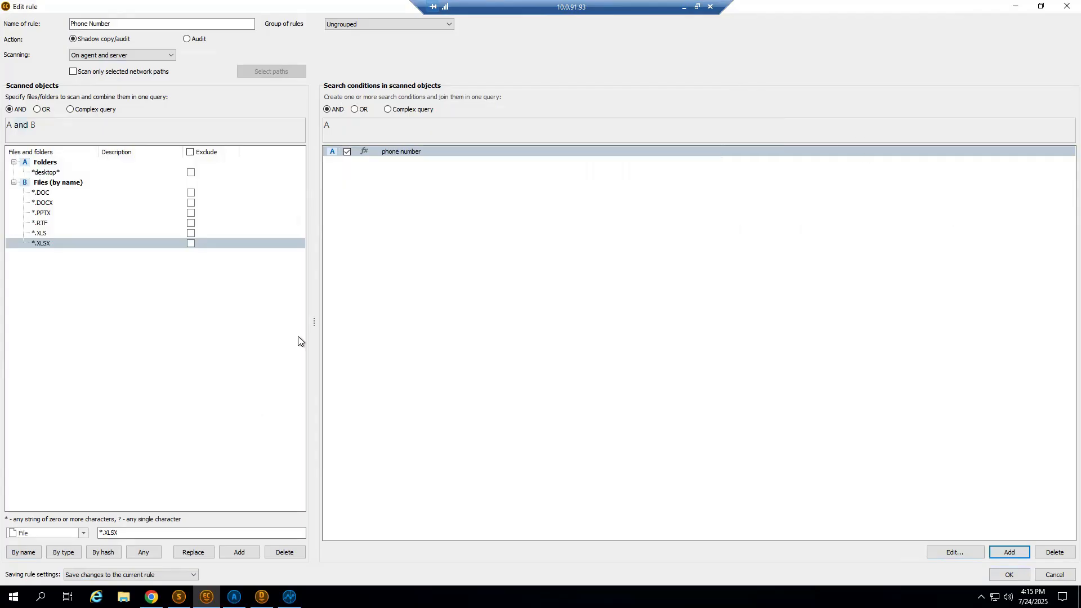
Look through the object kinds available for scanning, including Application, and close the Phone Number rule without saving its changes.
click(83, 533)
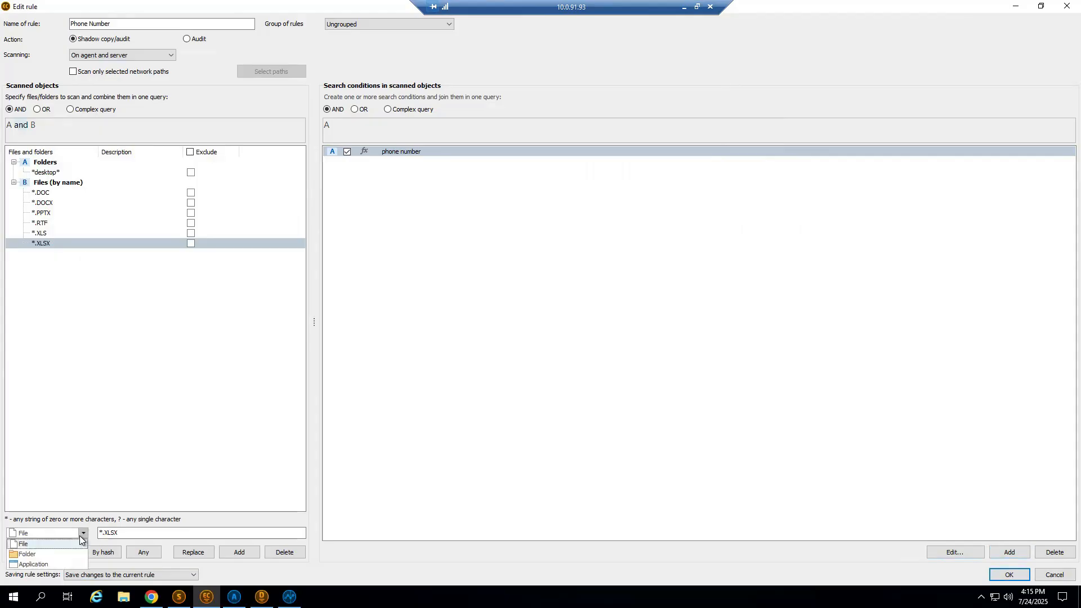
click(80, 537)
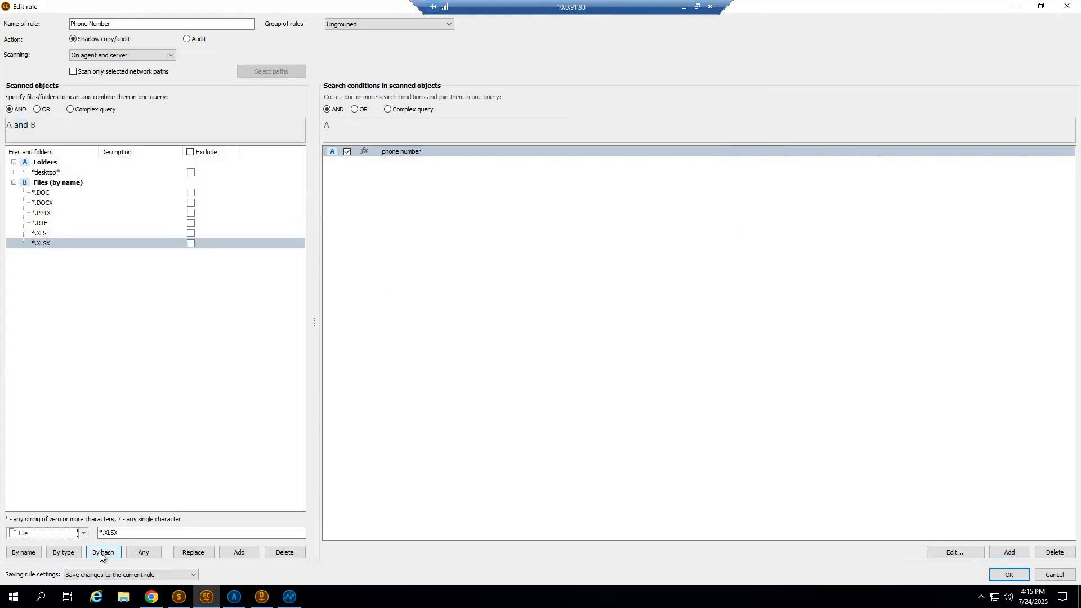
click(82, 533)
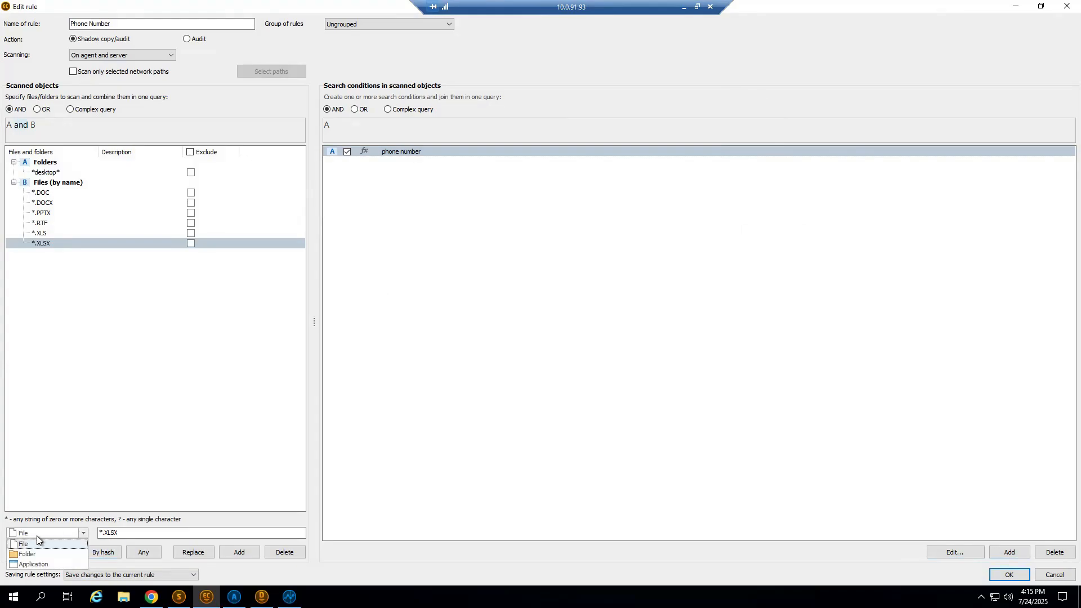
click(35, 565)
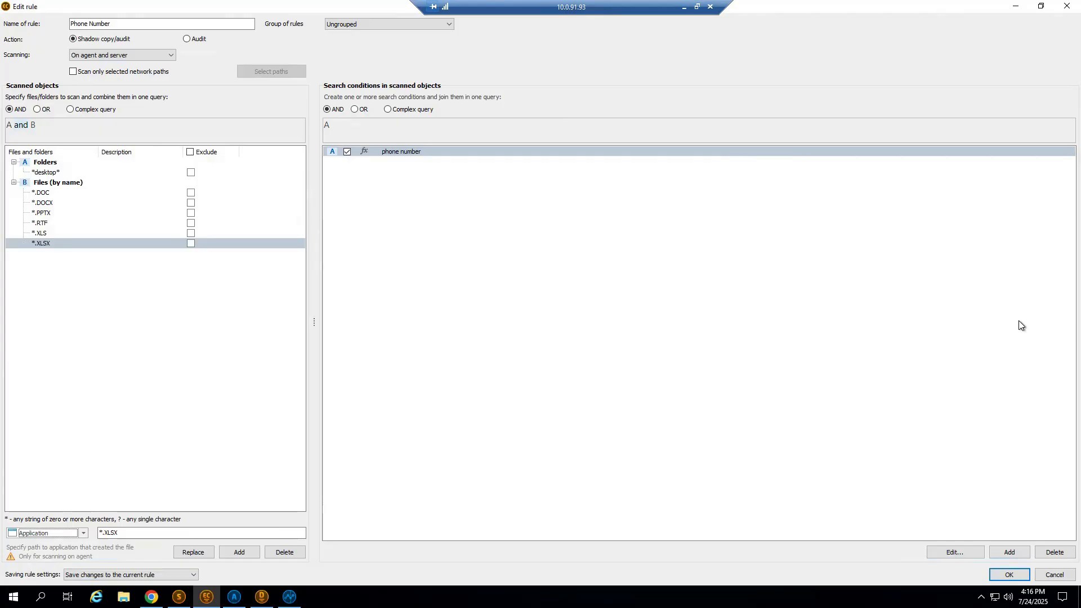
click(1067, 6)
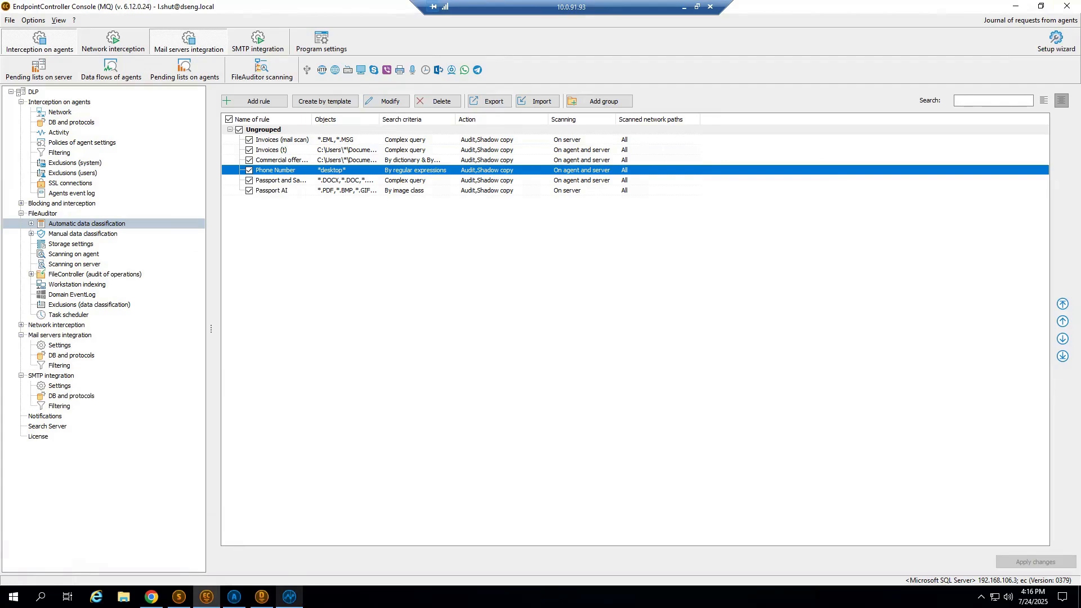
Switch to the analytic console's File Auditor and expand the C drive of win102.dseng.local to view its folders.
click(290, 597)
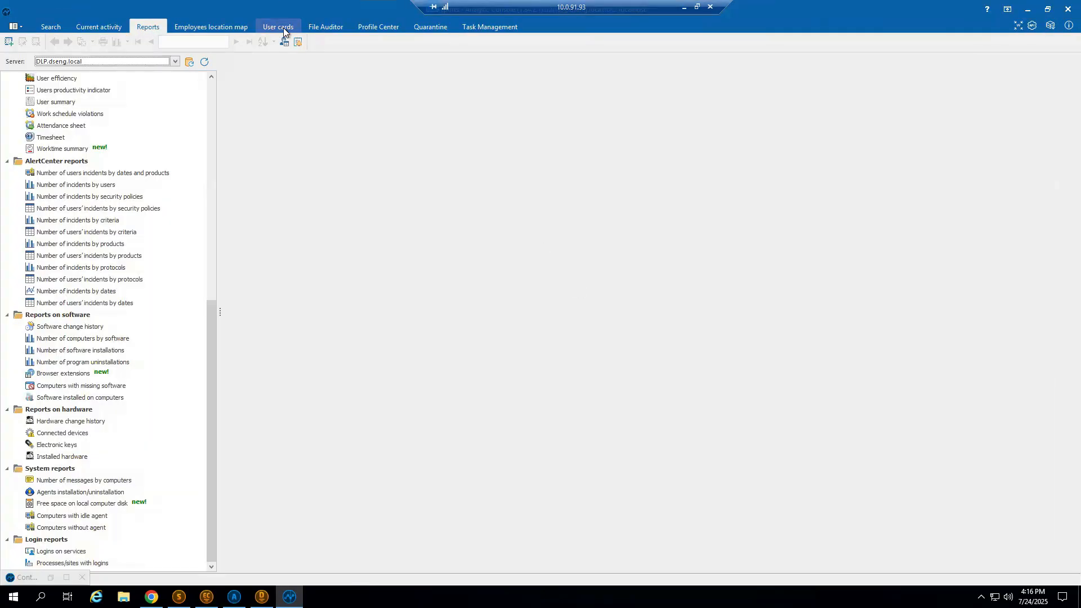
click(307, 28)
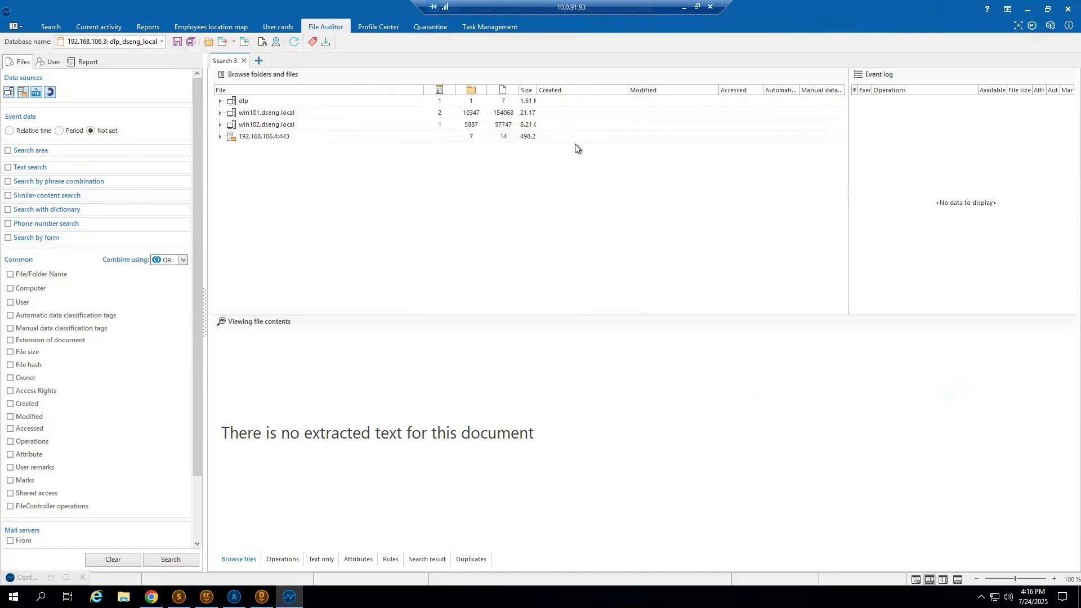
click(220, 124)
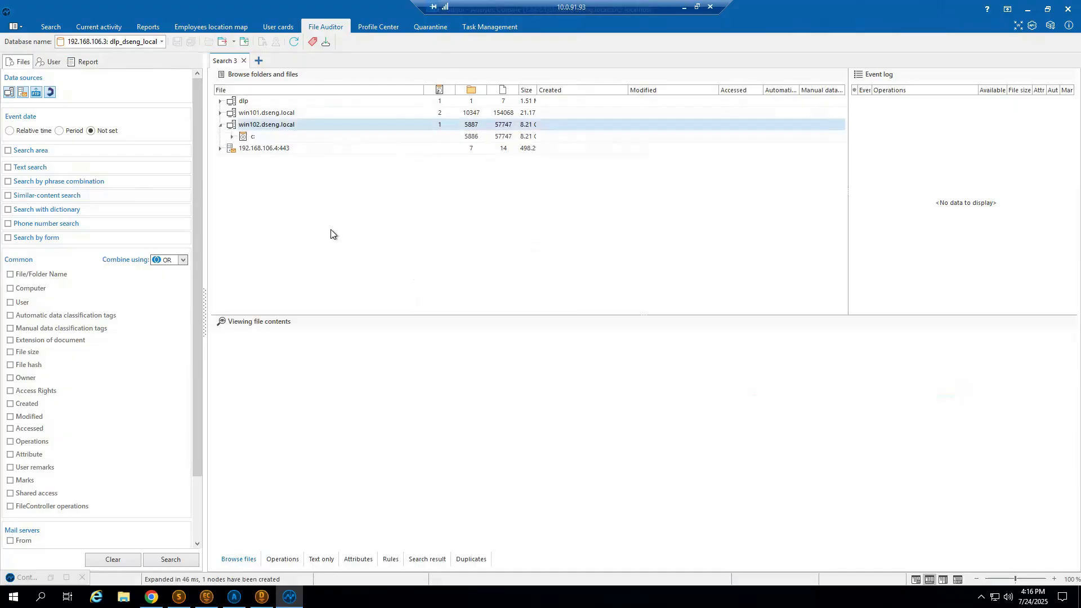
click(233, 137)
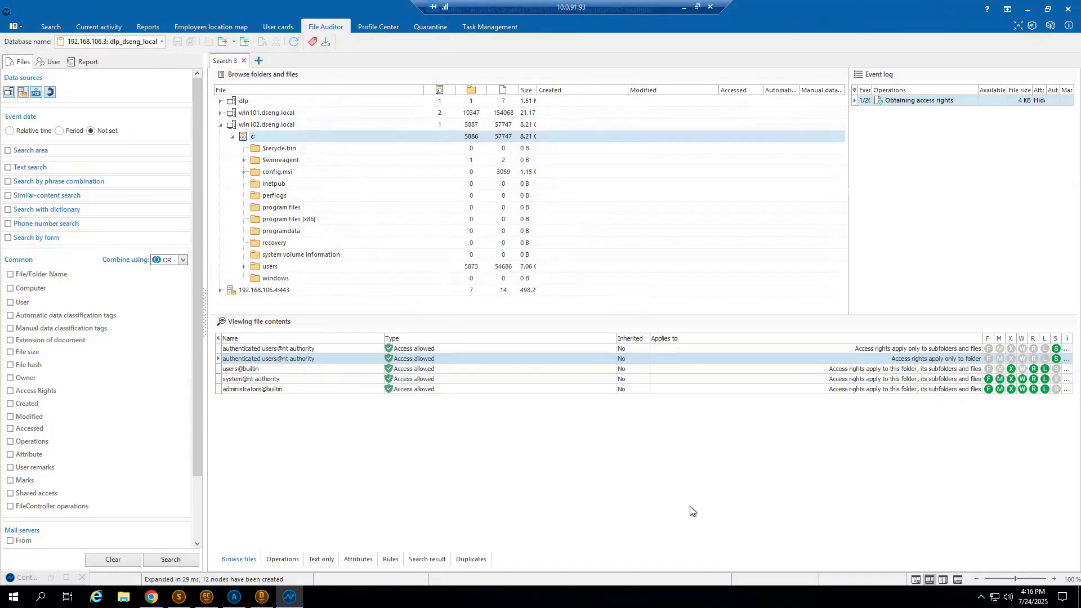
Filter the files by all seven automatic data classification tags, from Commercial offer (network forder) to Passport AI, and run the search.
click(62, 316)
click(180, 346)
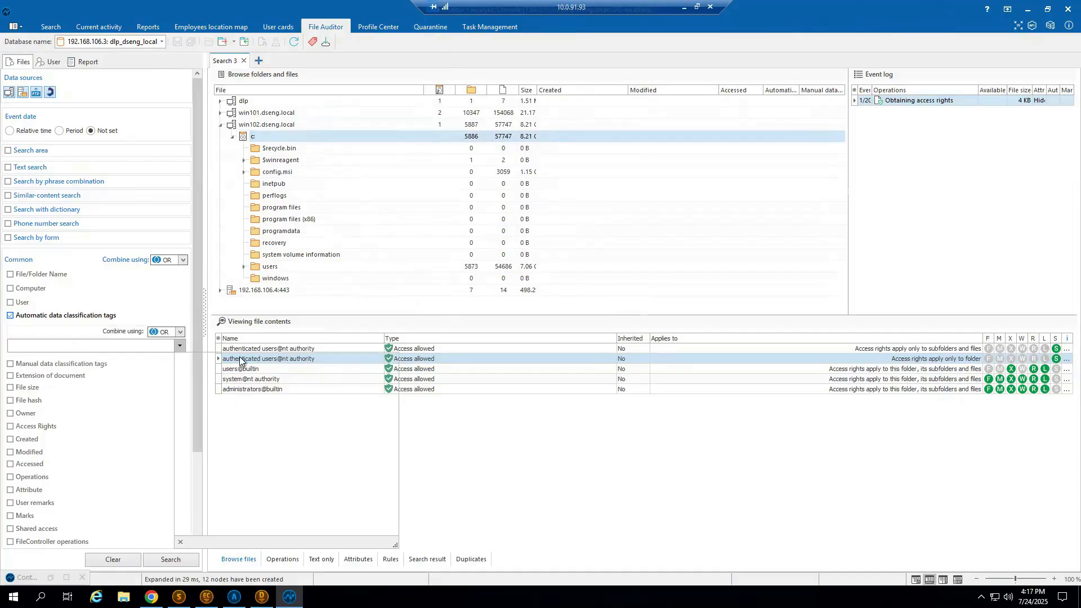
click(192, 359)
click(192, 371)
click(192, 382)
click(192, 394)
click(193, 406)
click(192, 430)
click(192, 418)
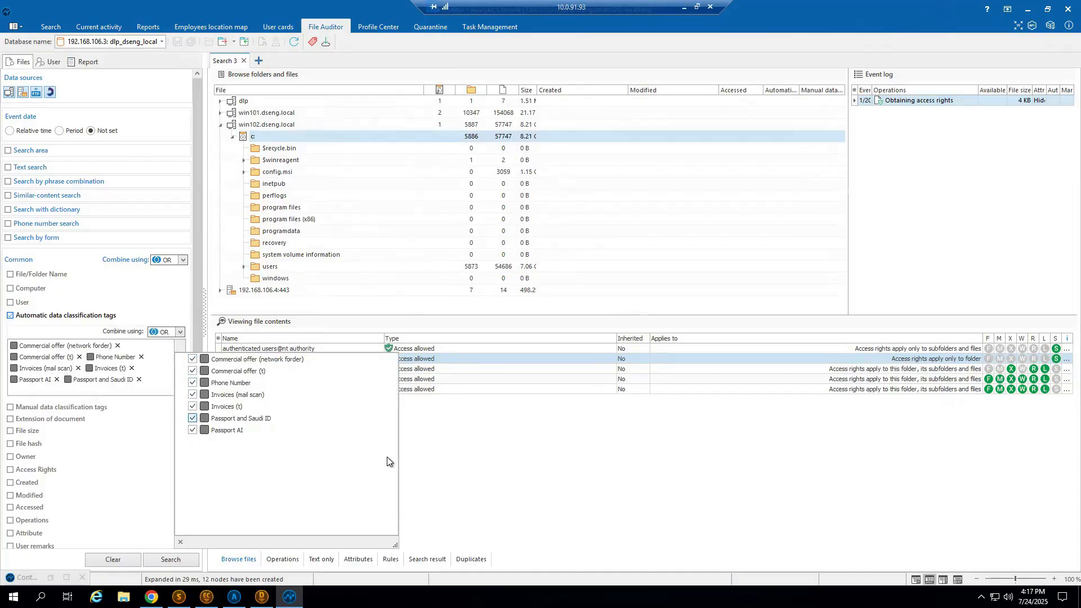
click(648, 494)
click(170, 560)
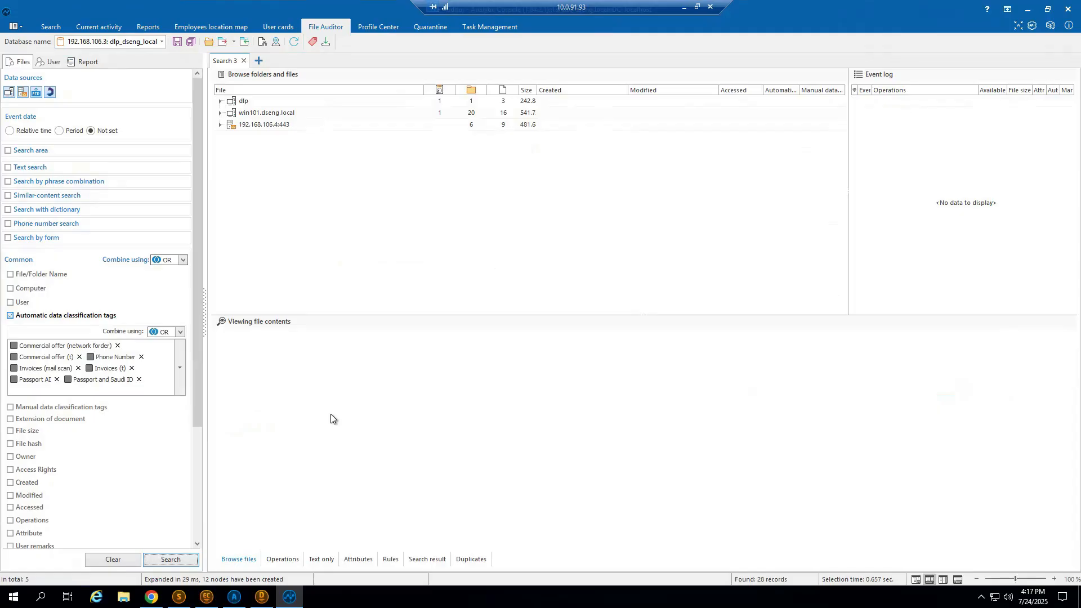
Expand all folders of win101.dseng.local, browse the classified files, and preview invoice east repair inc. (t).docx in the invoices folder.
right_click(299, 114)
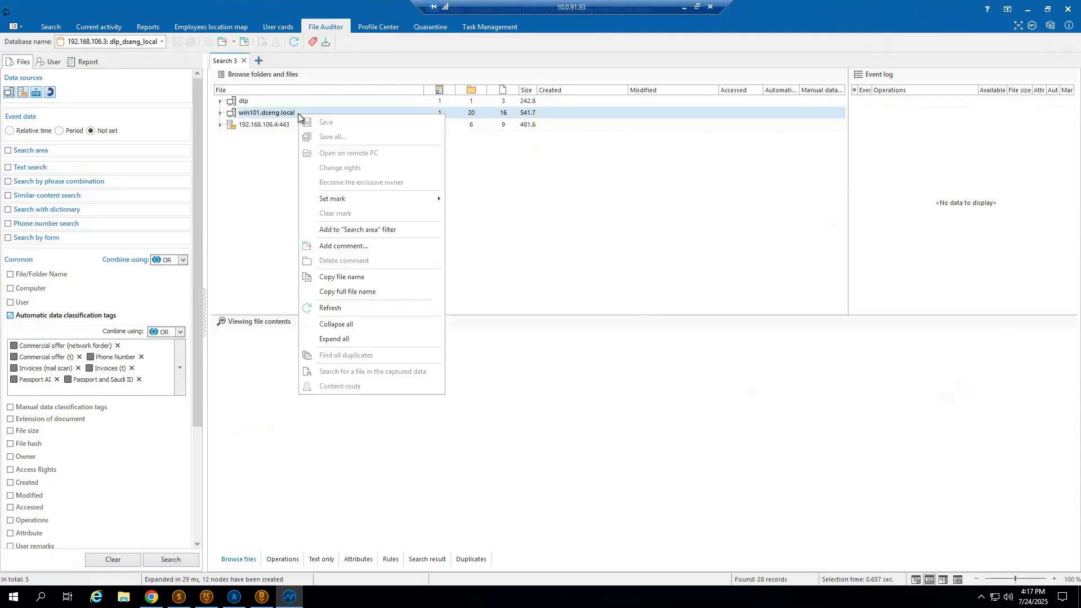
click(357, 340)
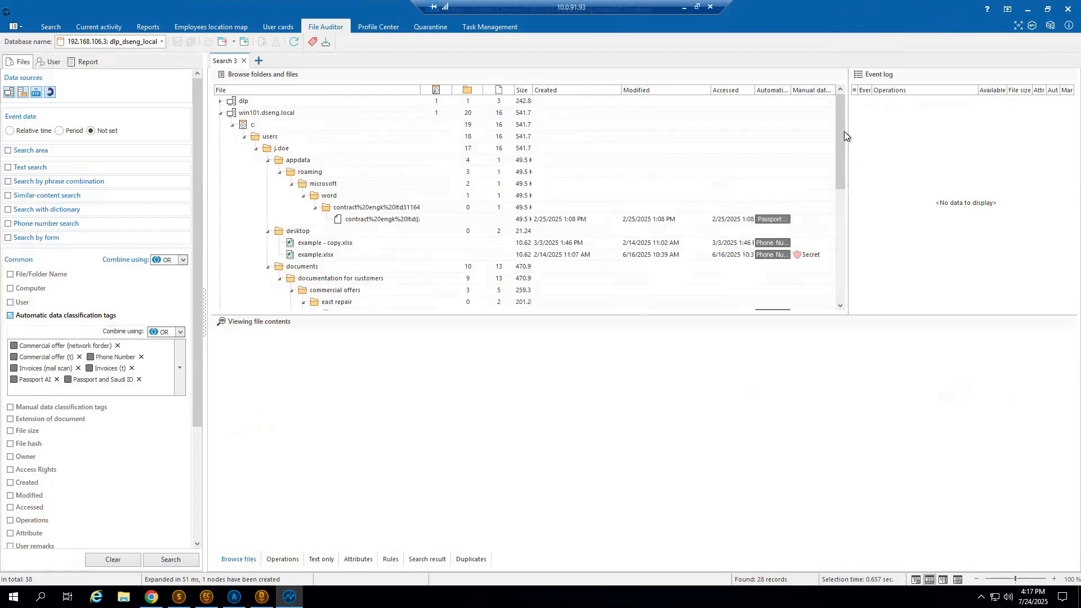
drag(843, 130, 843, 164)
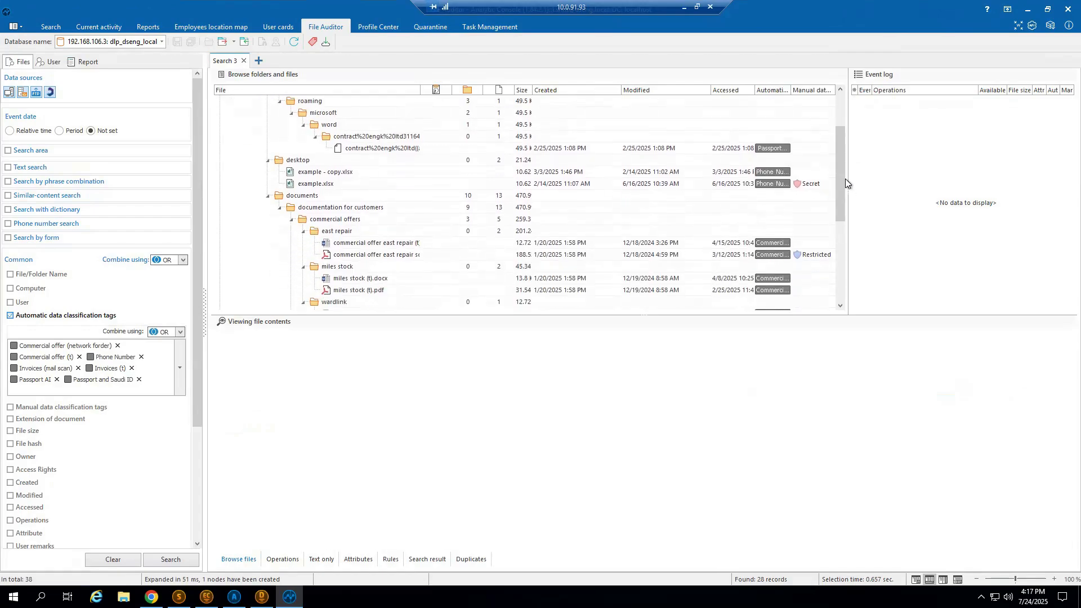
drag(841, 194, 836, 243)
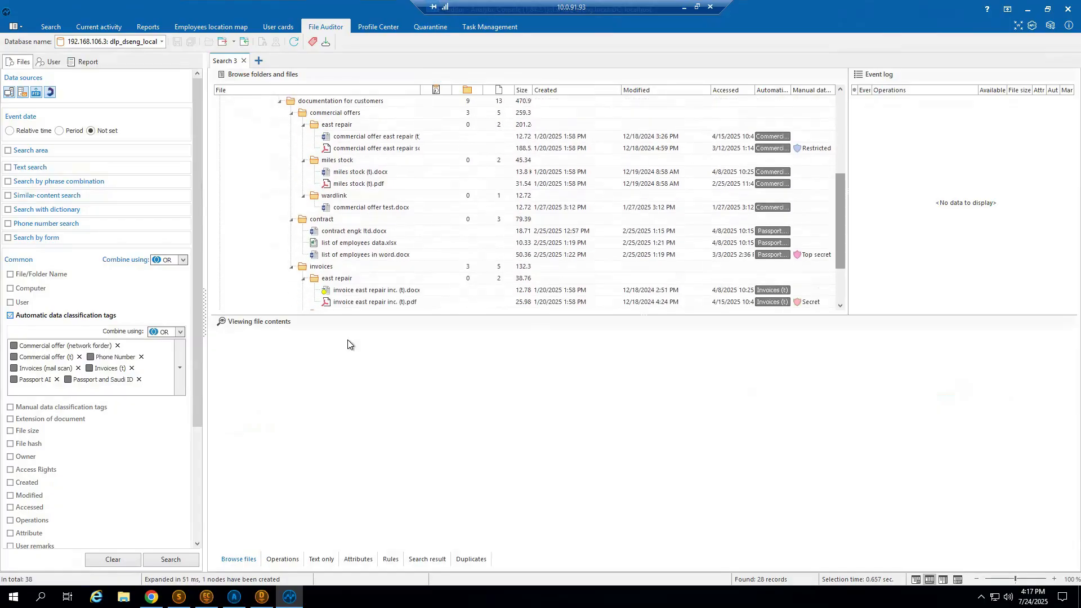
click(371, 290)
scroll(841, 222, down, 2)
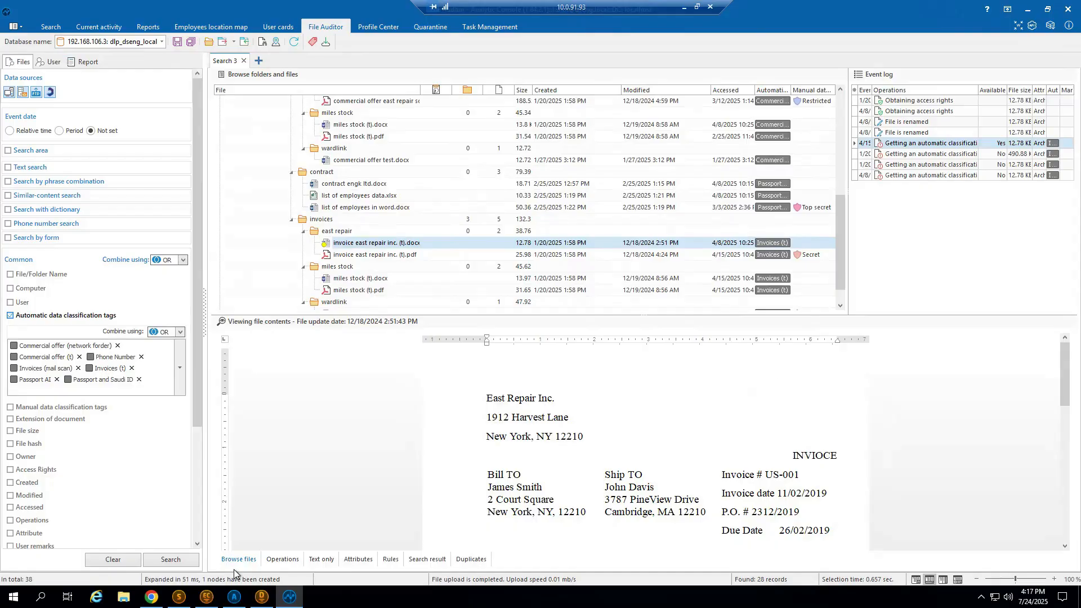
Switch to EndpointController Console, look at the Phone Number rule's settings again, and close the rule unchanged.
click(207, 597)
click(270, 171)
double_click(271, 171)
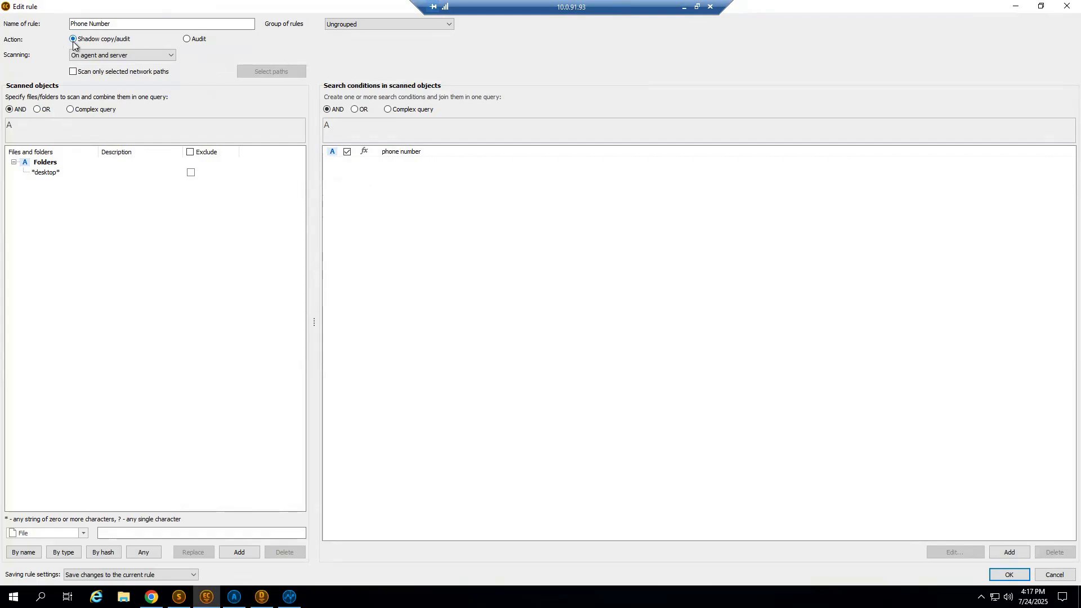
click(1064, 7)
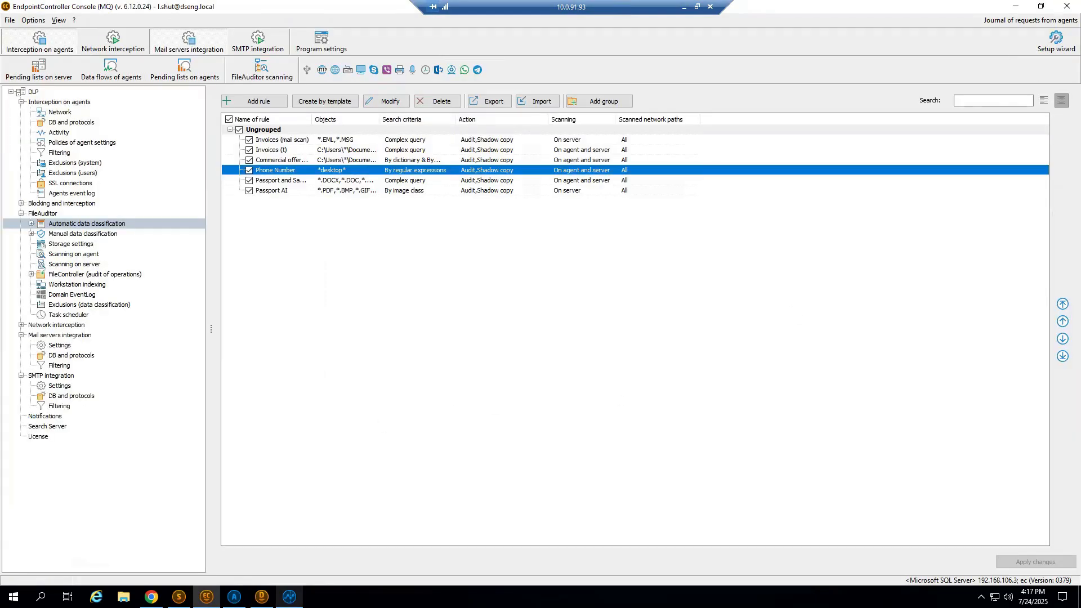
Return to File Auditor, enlarge the file viewing area, and view the invoice's attributes and extracted text.
click(290, 597)
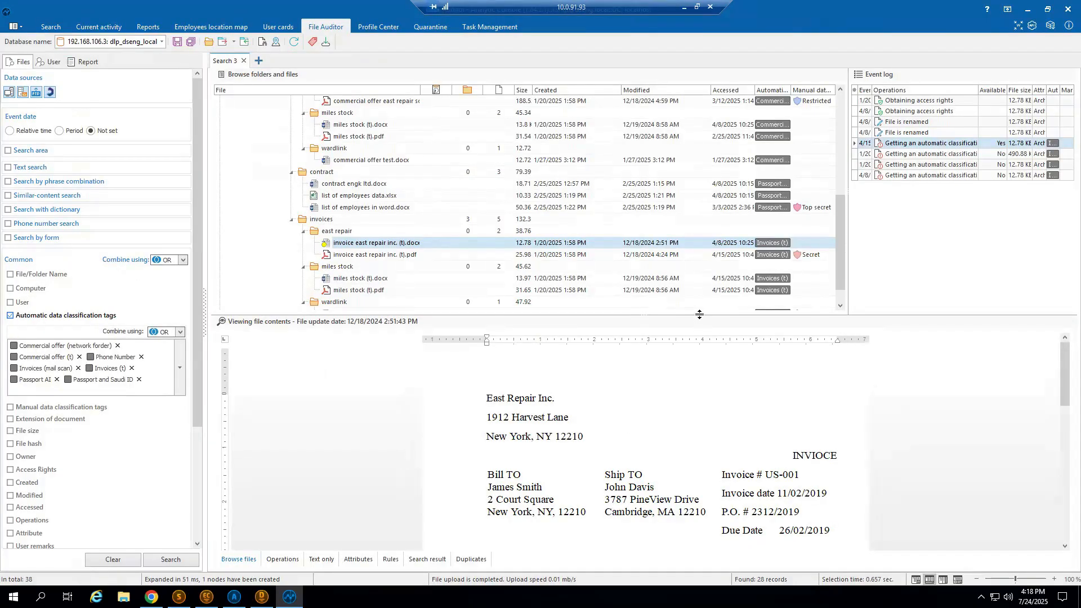
drag(699, 314, 700, 254)
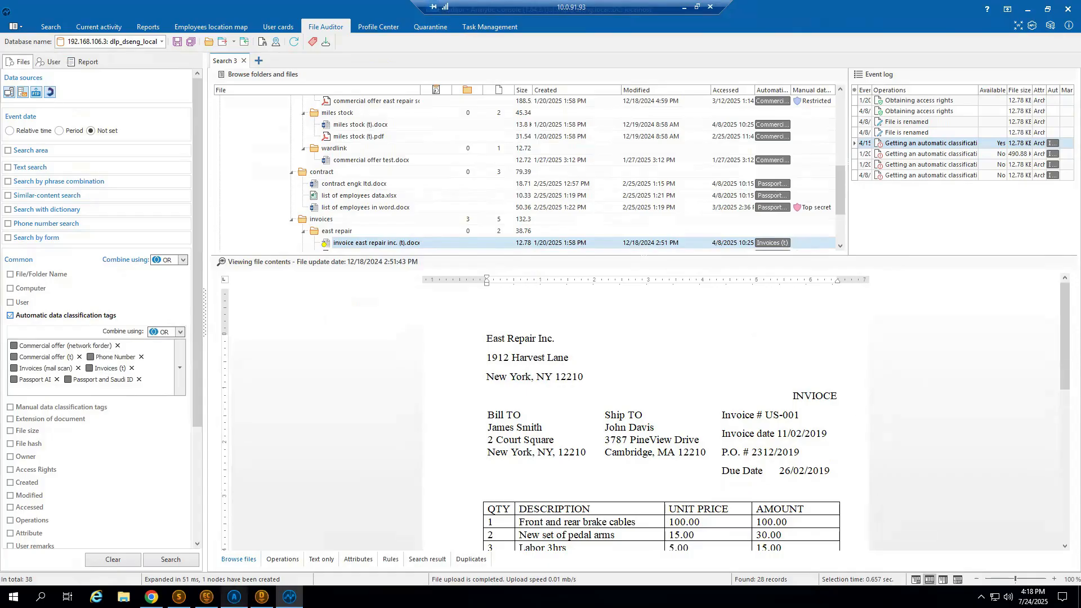
click(362, 564)
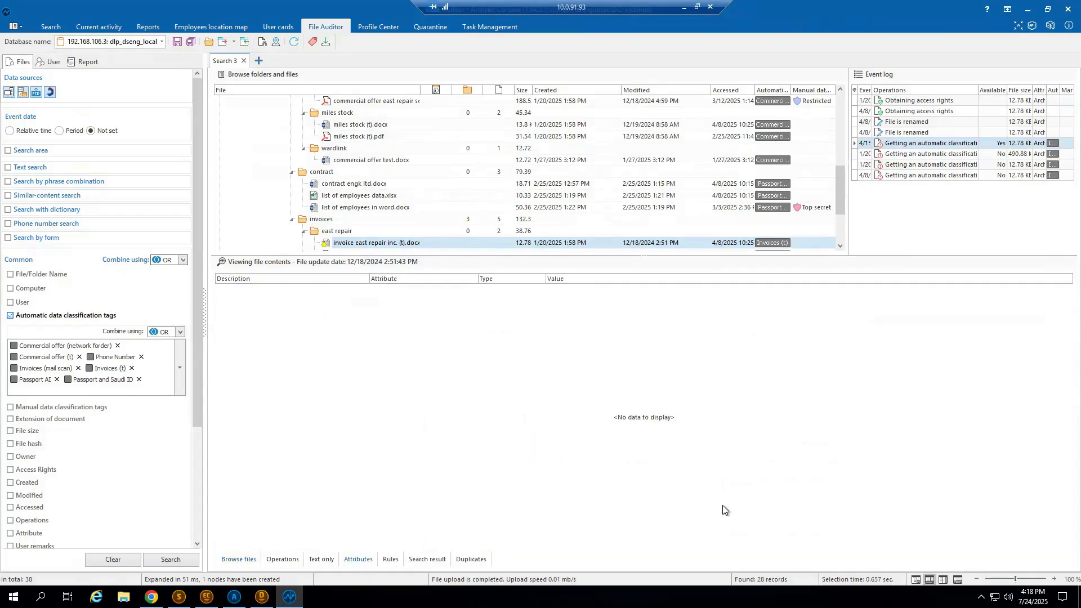
click(321, 559)
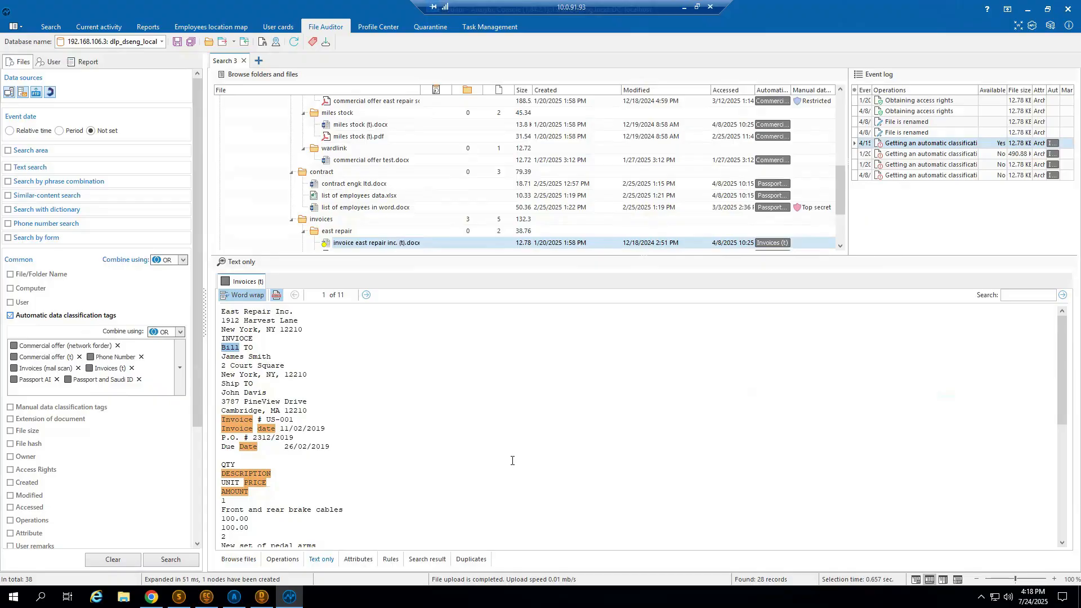
Search for duplicates of the selected invoice file and resize the Computer and File name columns to read the full paths.
click(472, 559)
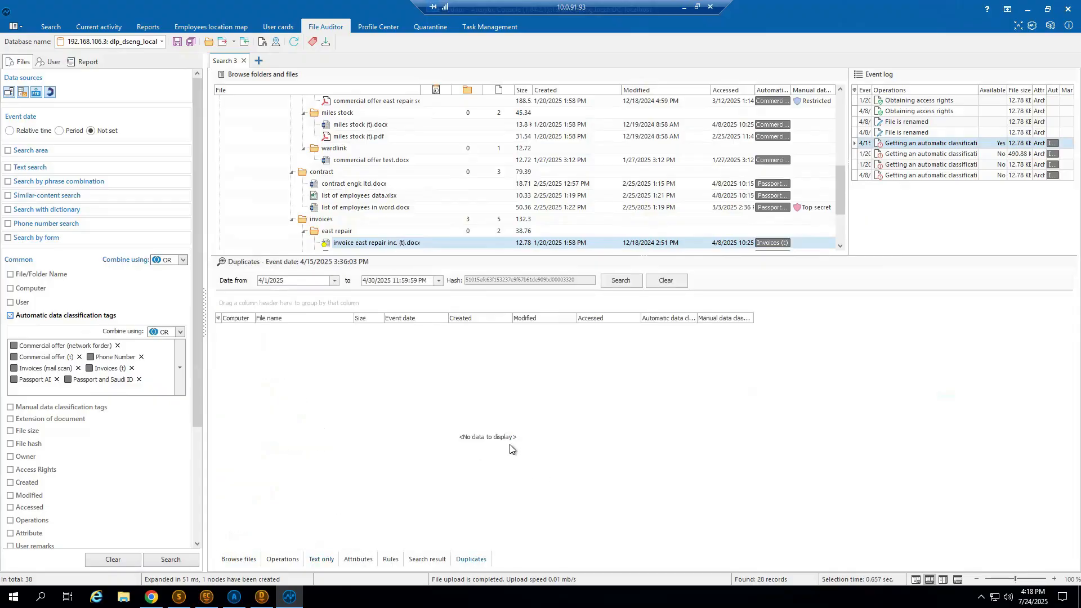
click(614, 281)
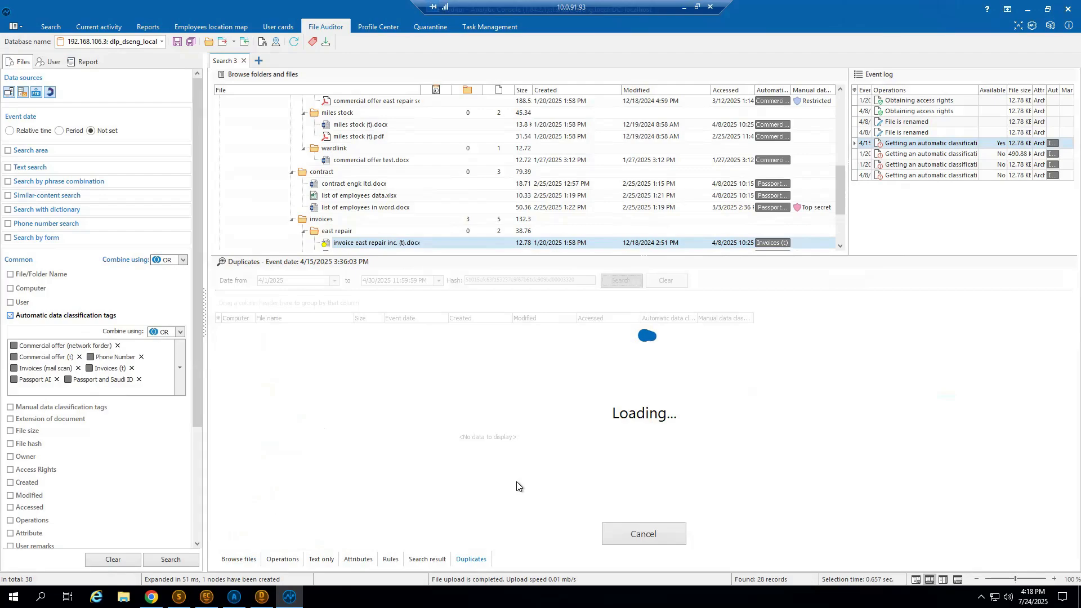
drag(354, 318, 484, 333)
drag(255, 319, 406, 328)
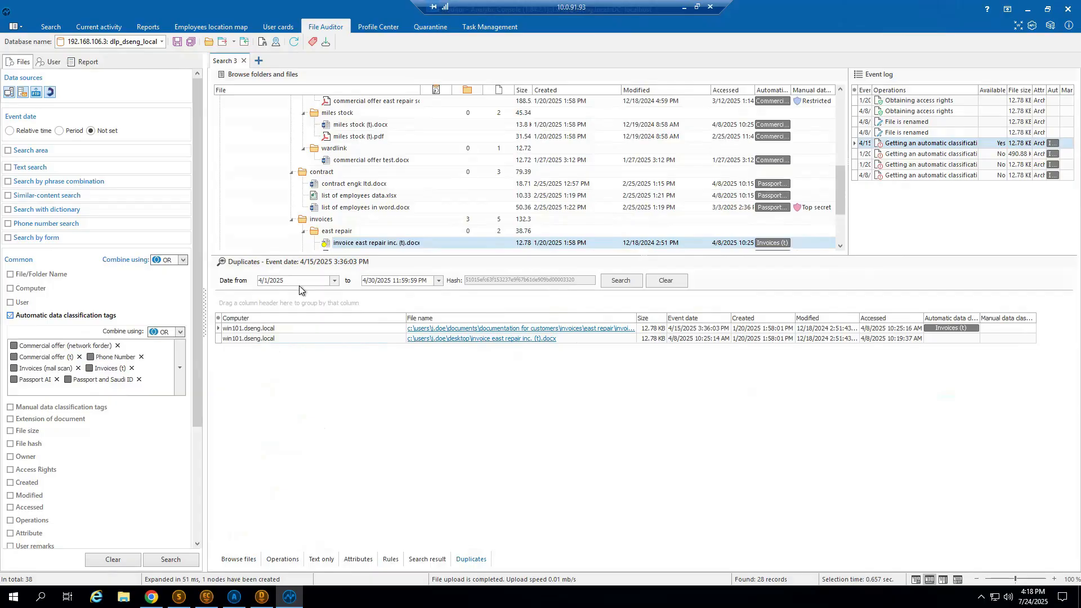
drag(407, 320, 316, 319)
drag(546, 319, 589, 320)
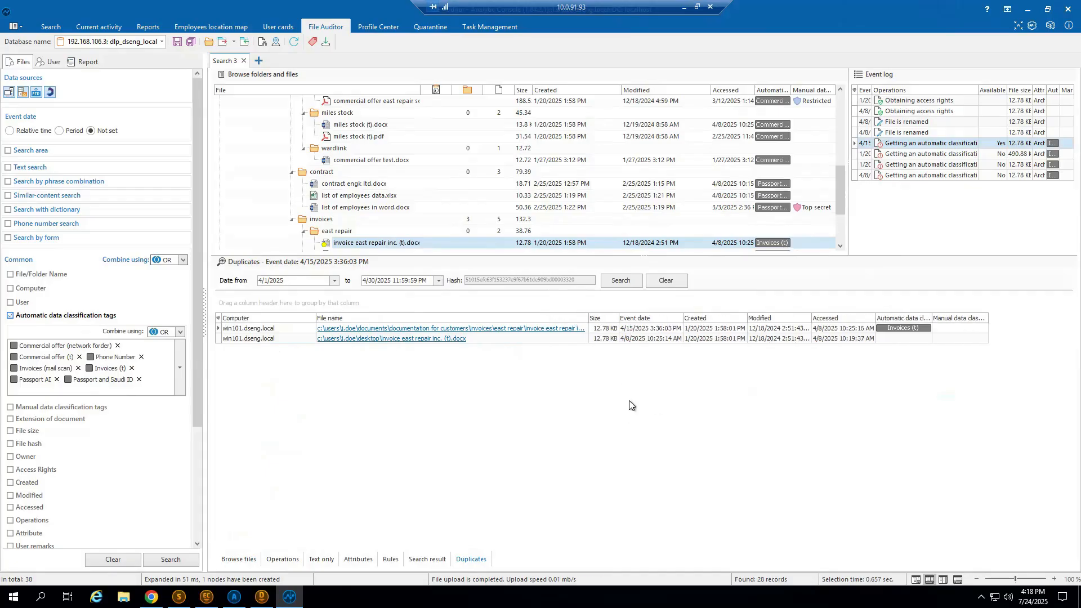
Search the operations log for the selected invoice file from 12/1/2024 to 7/24/2025.
click(281, 559)
click(579, 280)
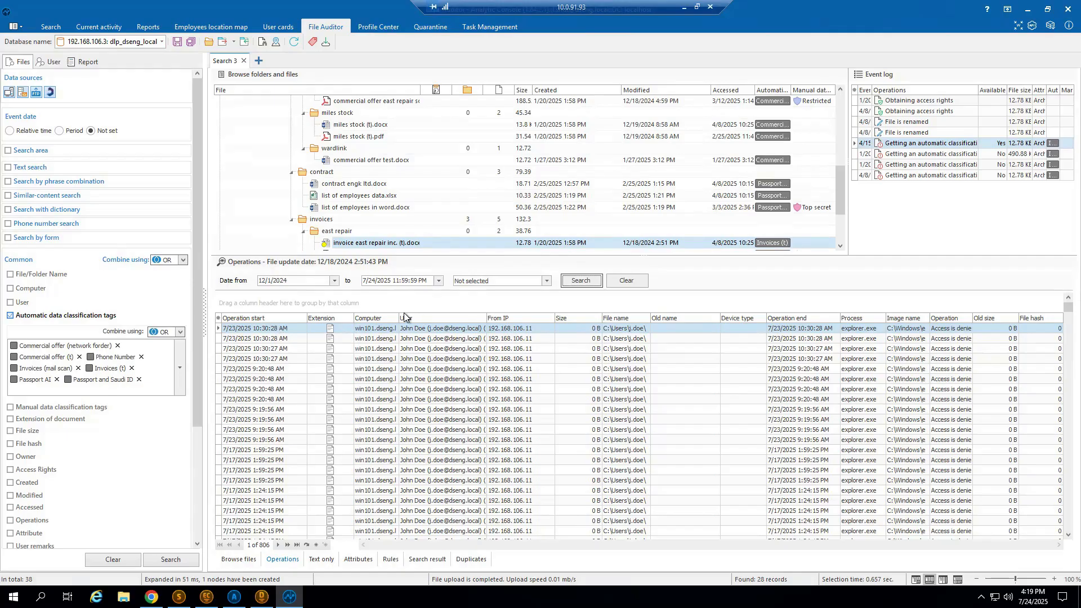
Browse the invoice's operations log for the 7/14/2025 chrome.exe and OUTLOOK.EXE entries, widening the Operation column to read its full values.
click(1061, 312)
drag(1061, 314, 1062, 326)
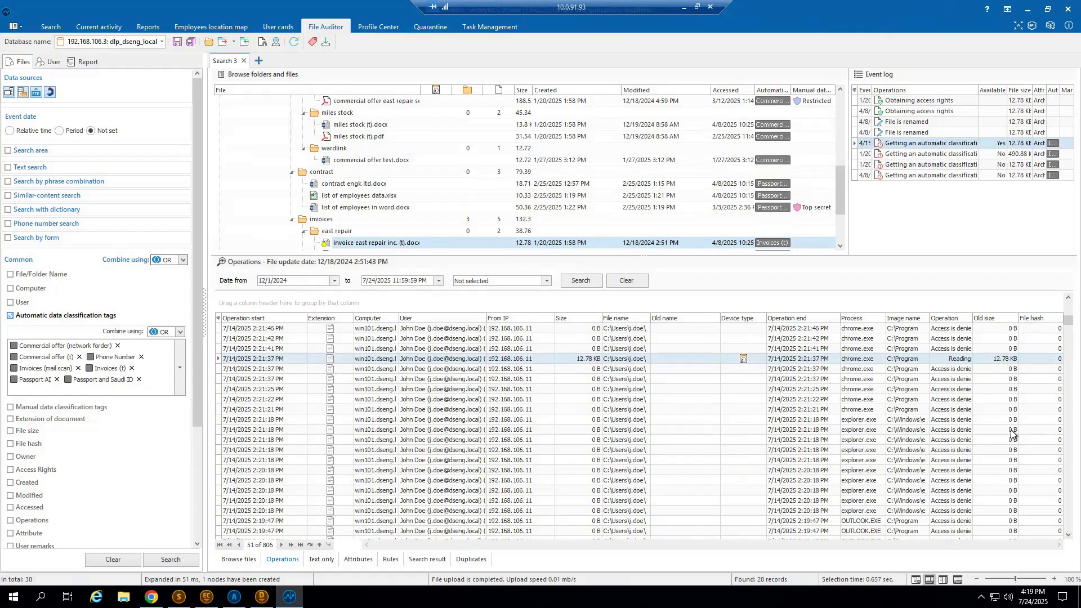
scroll(913, 443, down, 3)
scroll(901, 440, up, 3)
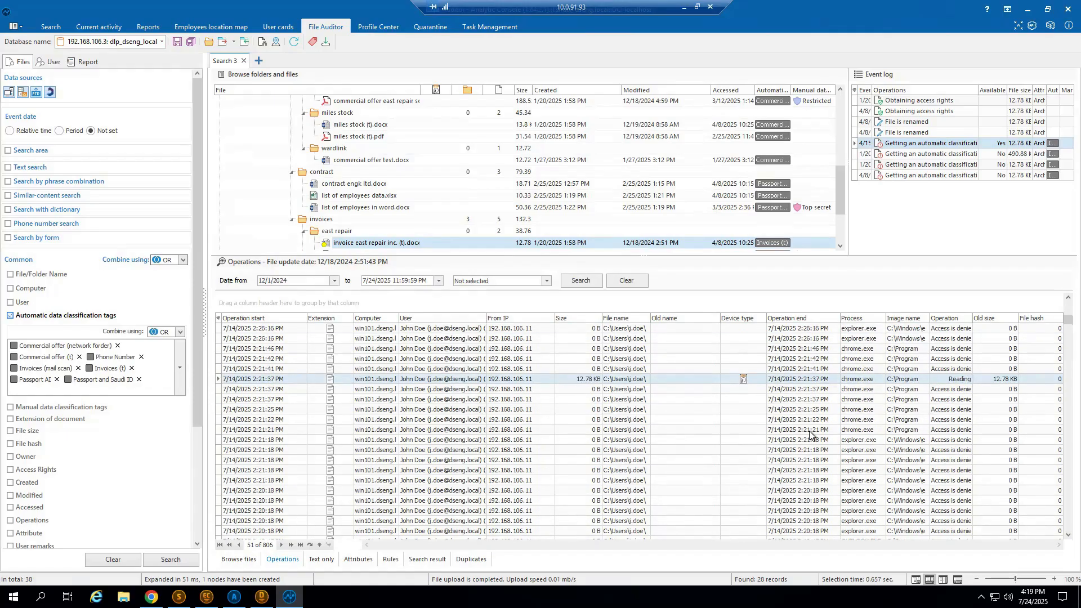
scroll(888, 433, up, 1)
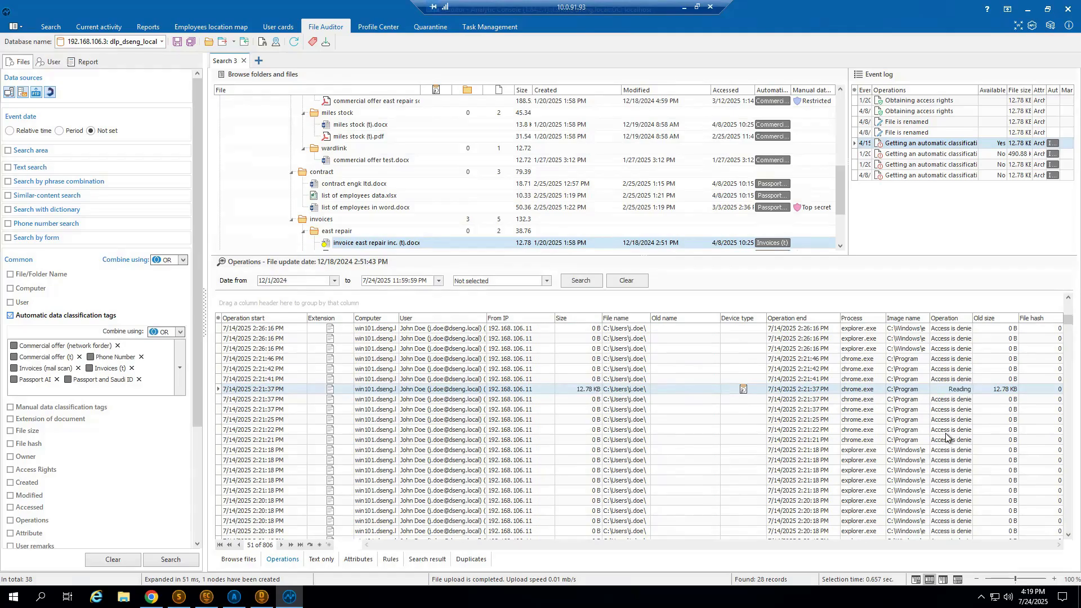
scroll(953, 401, up, 3)
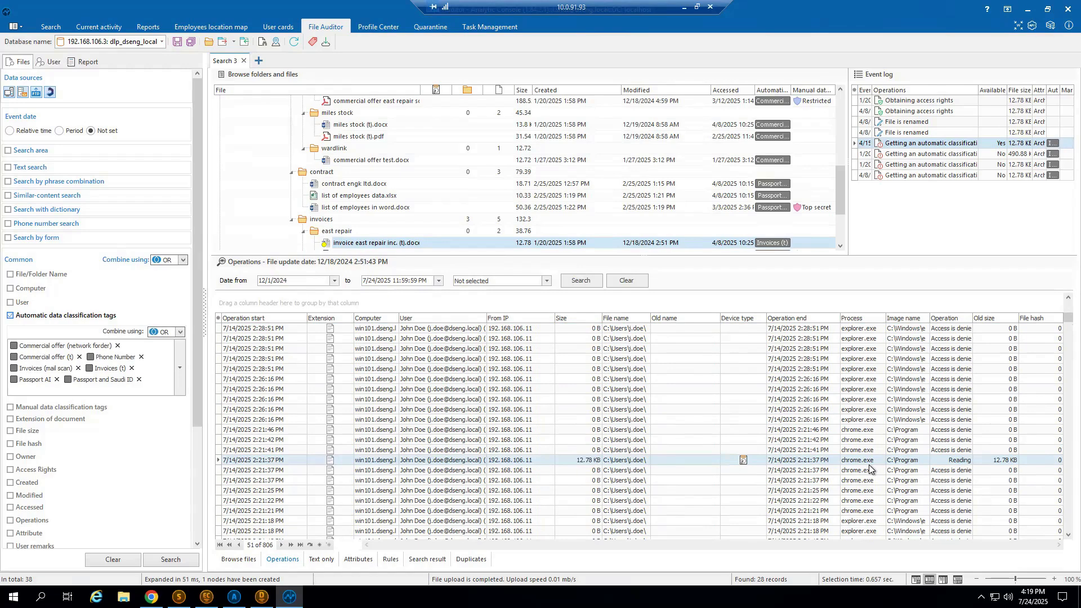
scroll(921, 435, up, 5)
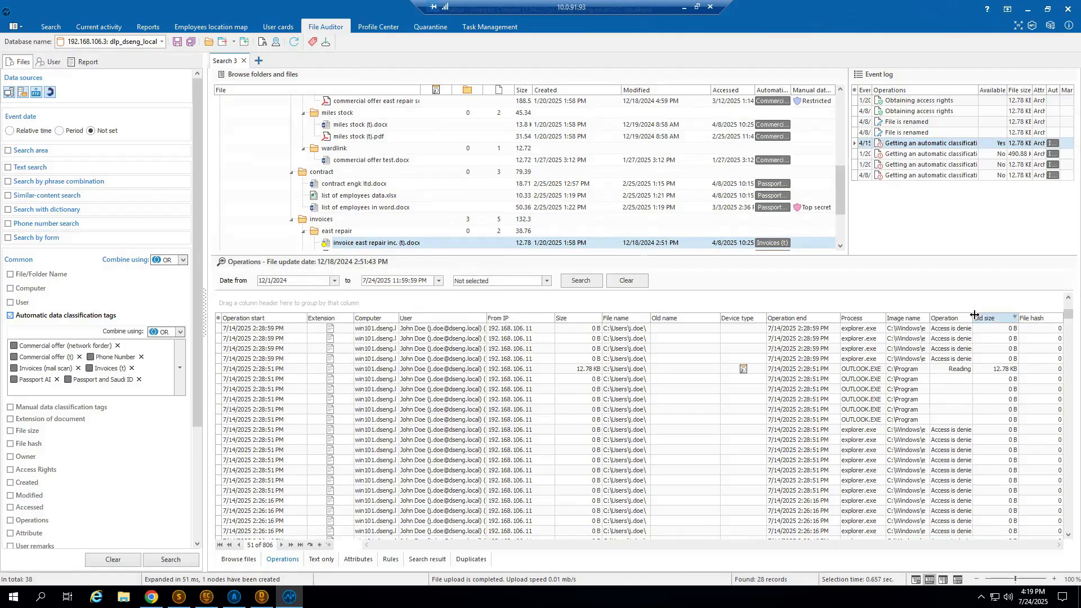
drag(973, 317, 994, 316)
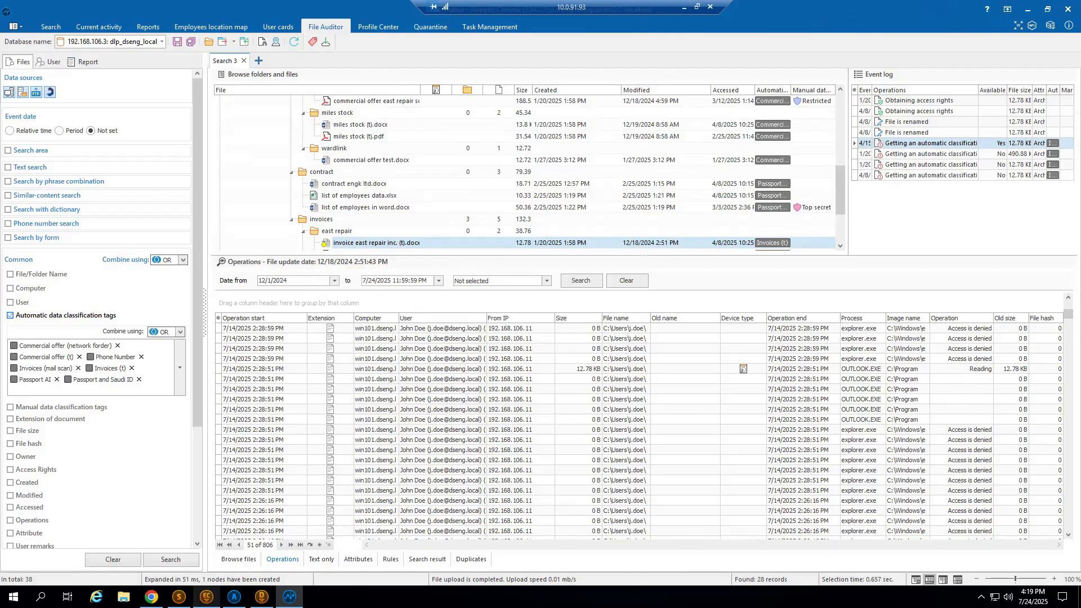
Switch to EndpointController Console and open the blocking rule "Rule 1 - Invoices block" under Files by classification (FileAuditor).
click(206, 597)
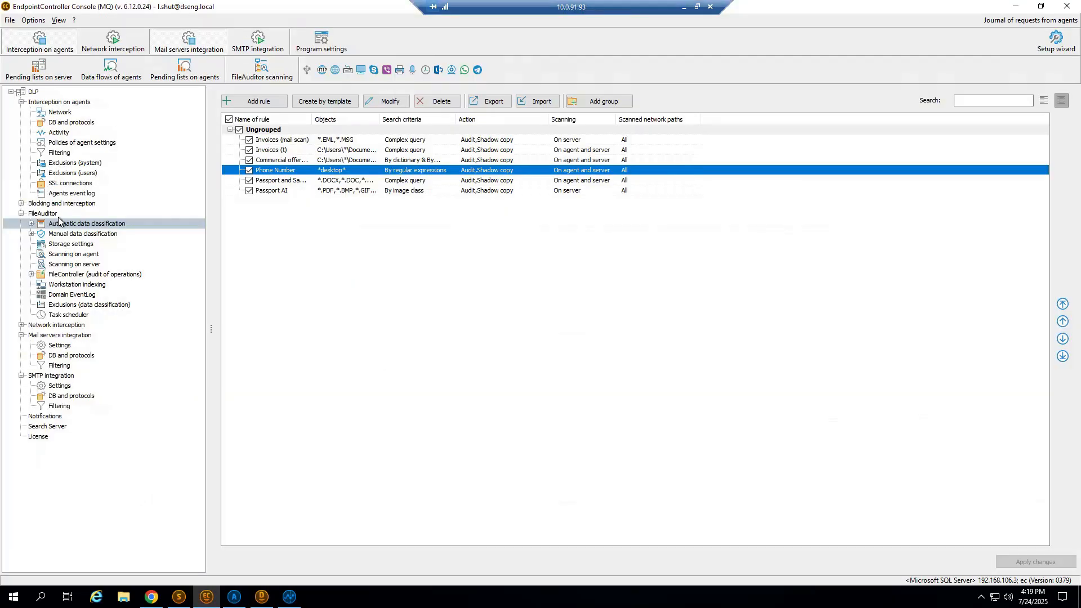
click(21, 204)
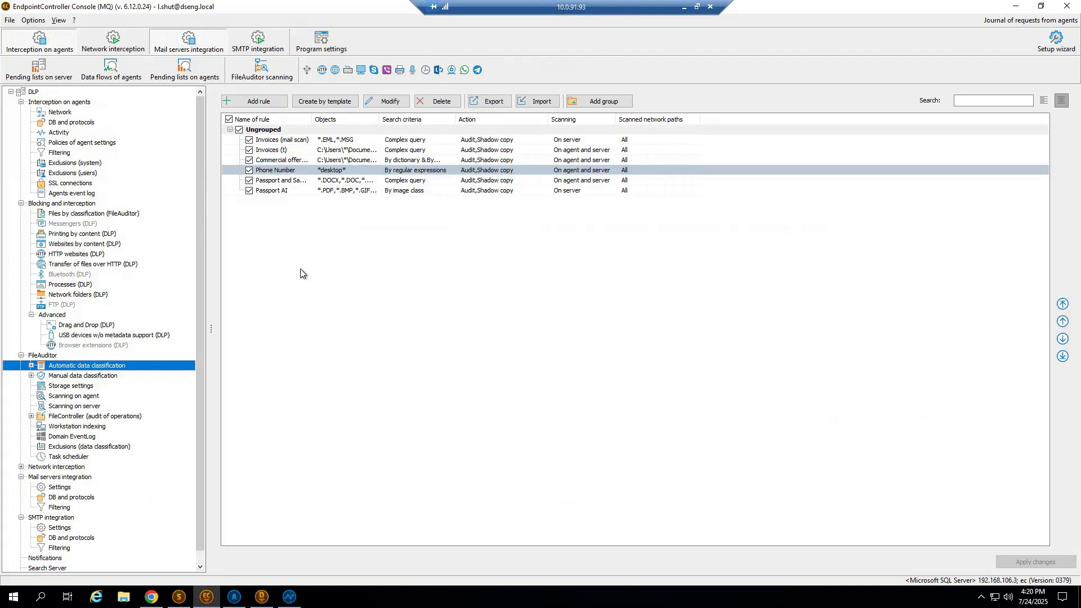
click(60, 215)
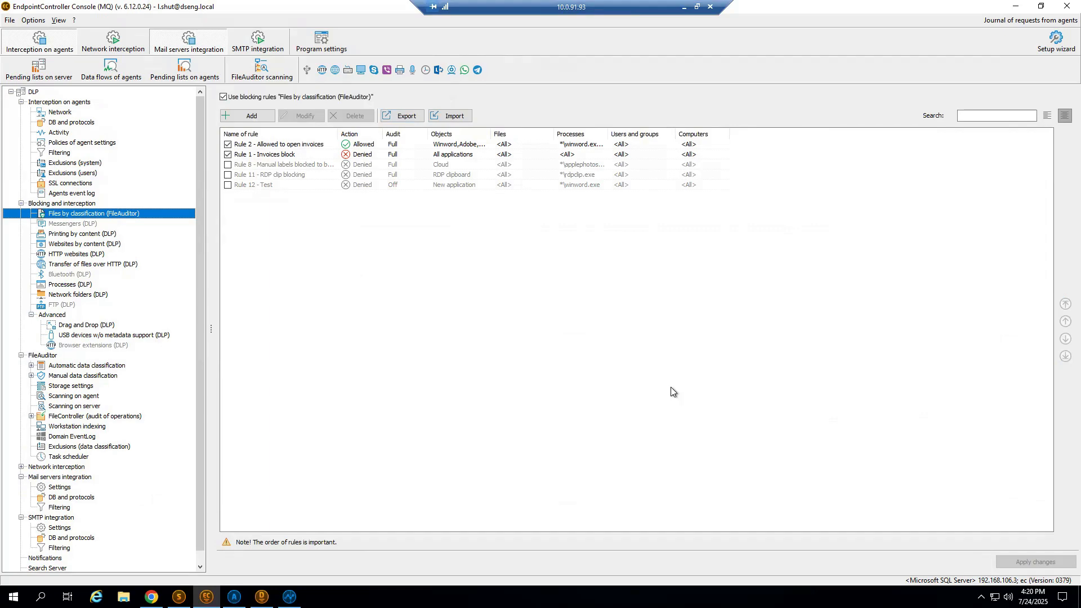
click(308, 153)
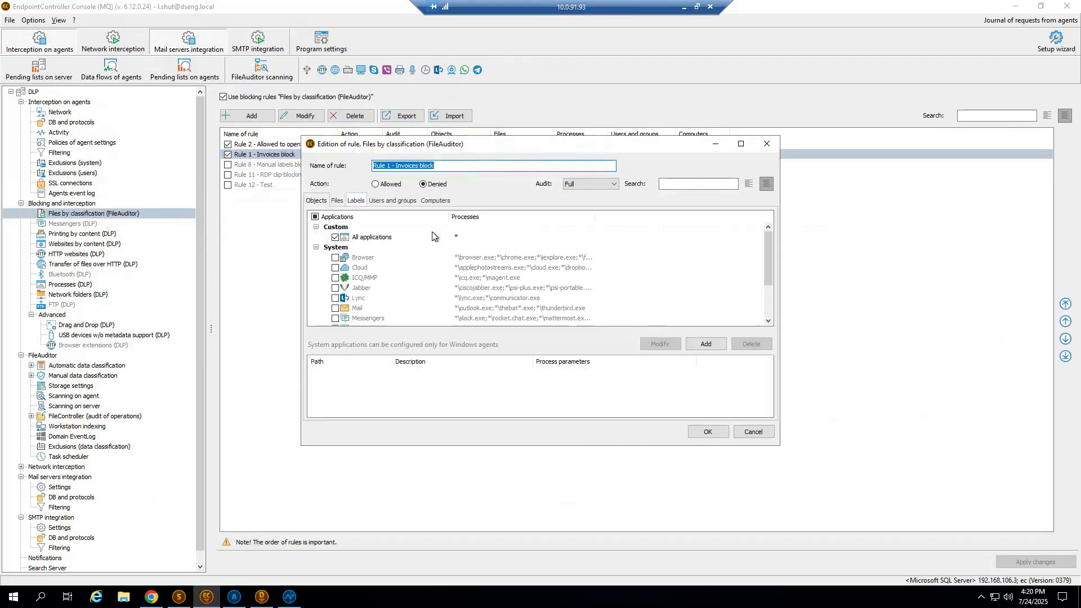
View the labels and applications set for the Invoices block rule, enlarging its window to see the whole application list.
click(356, 201)
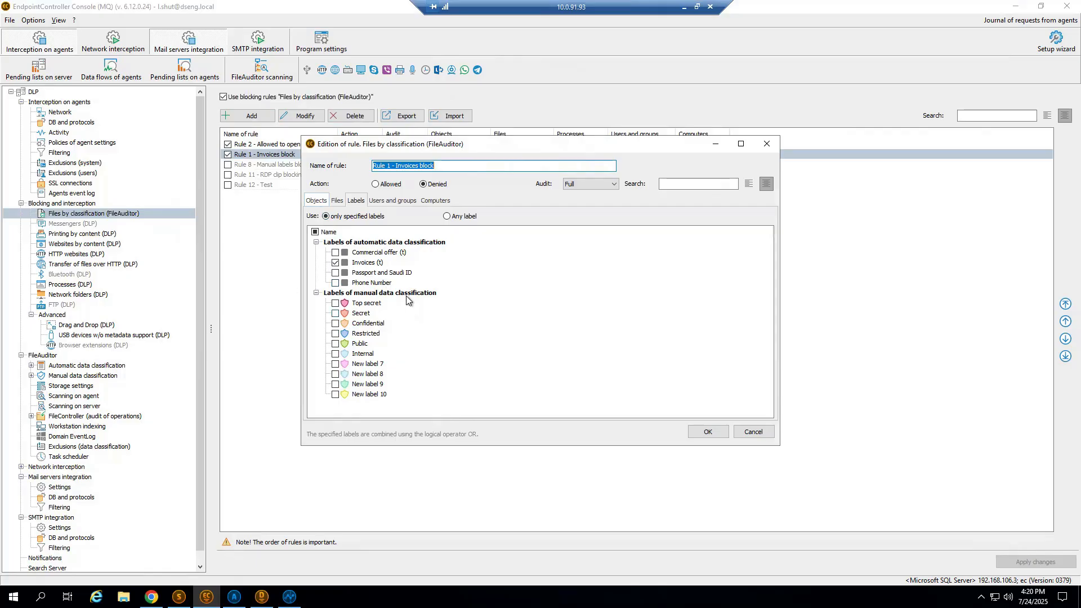
click(318, 201)
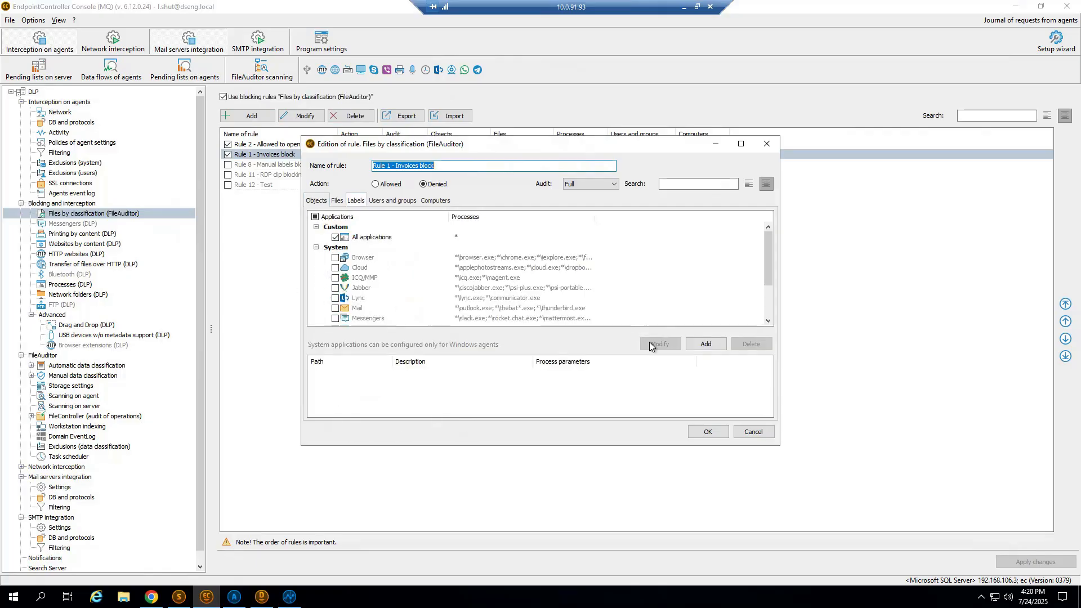
drag(564, 136, 559, 61)
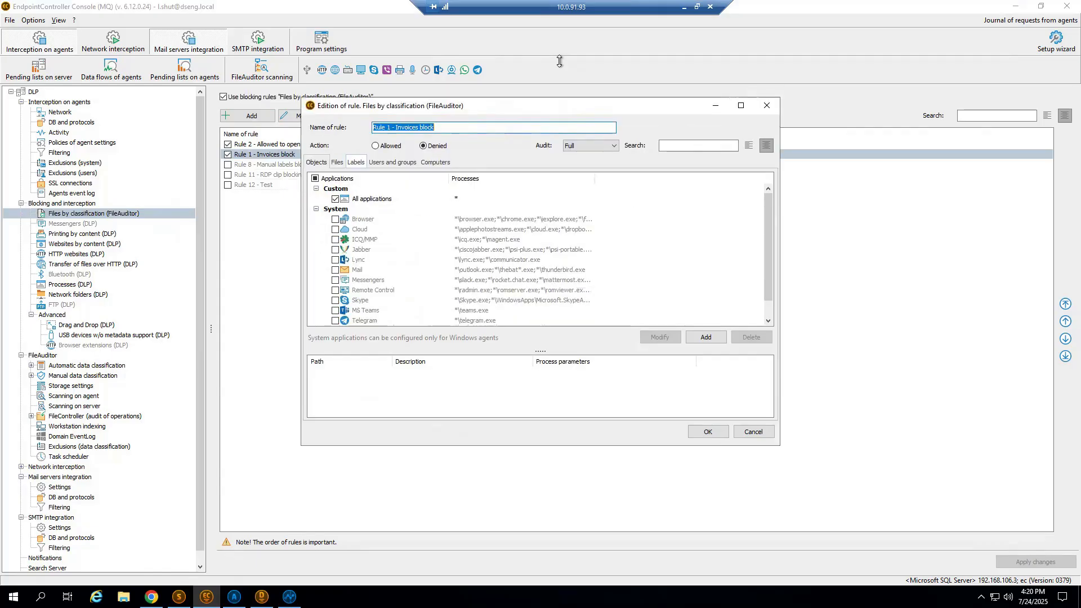
drag(617, 451, 616, 510)
click(346, 172)
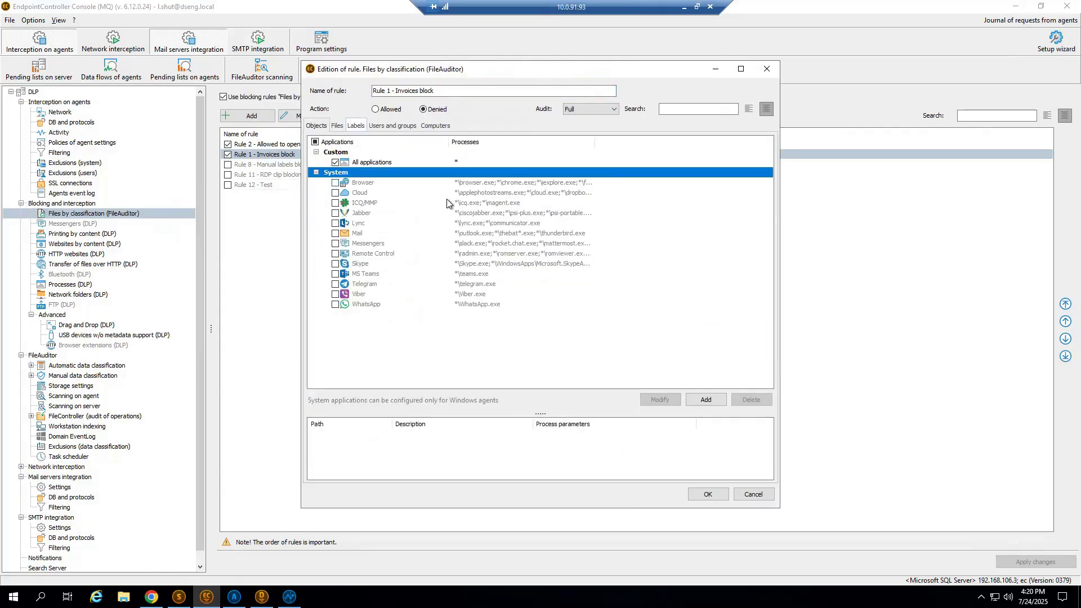
drag(398, 71, 397, 87)
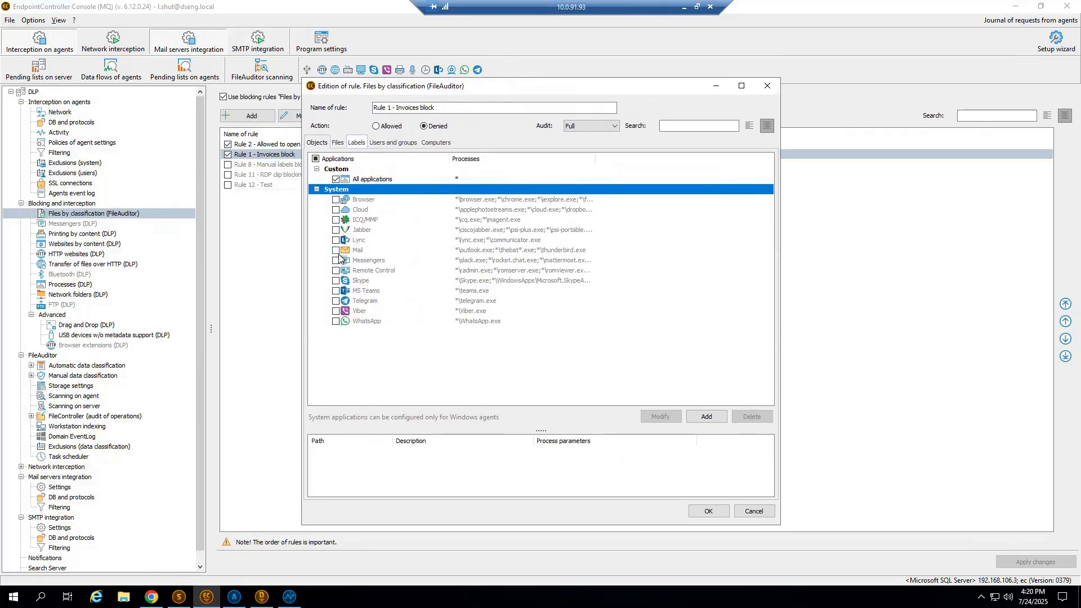
Try including Browser in the rule's applications, look at the All applications process entry, and close the rule without saving.
click(337, 200)
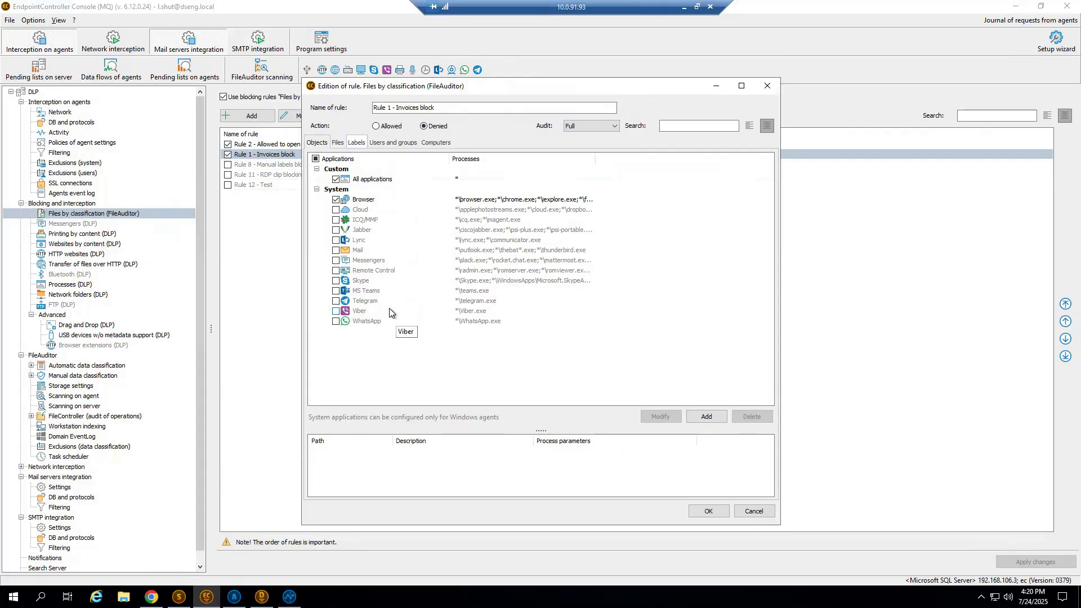
click(396, 179)
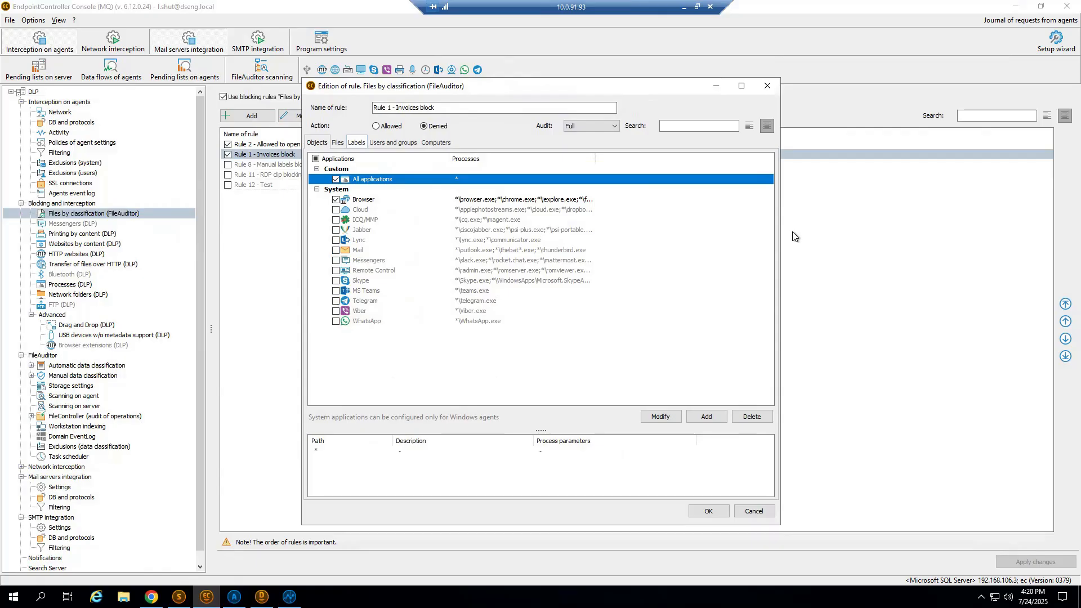
double_click(463, 179)
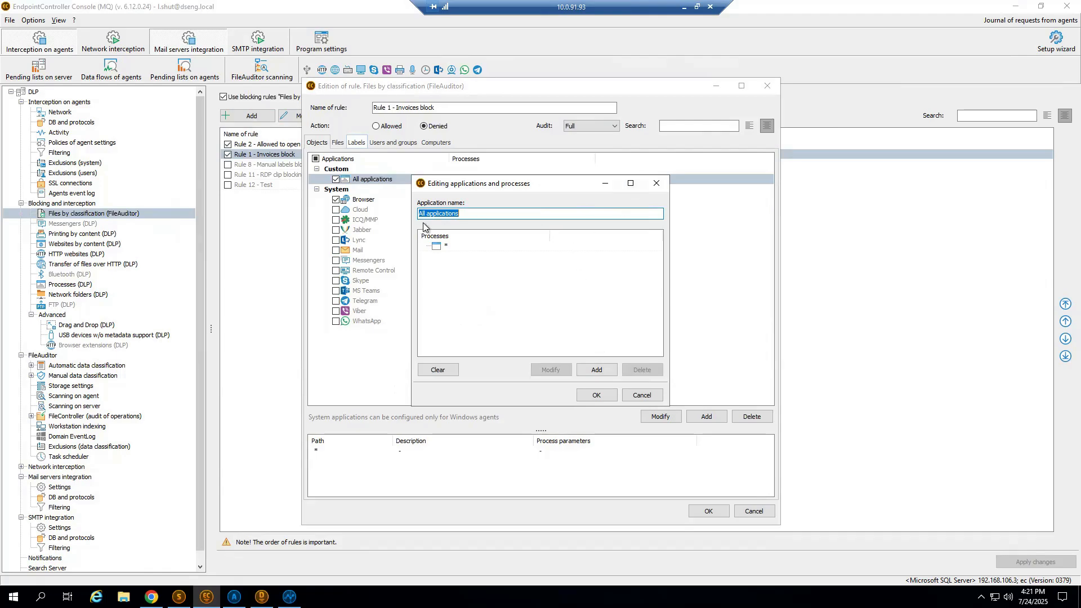
click(656, 184)
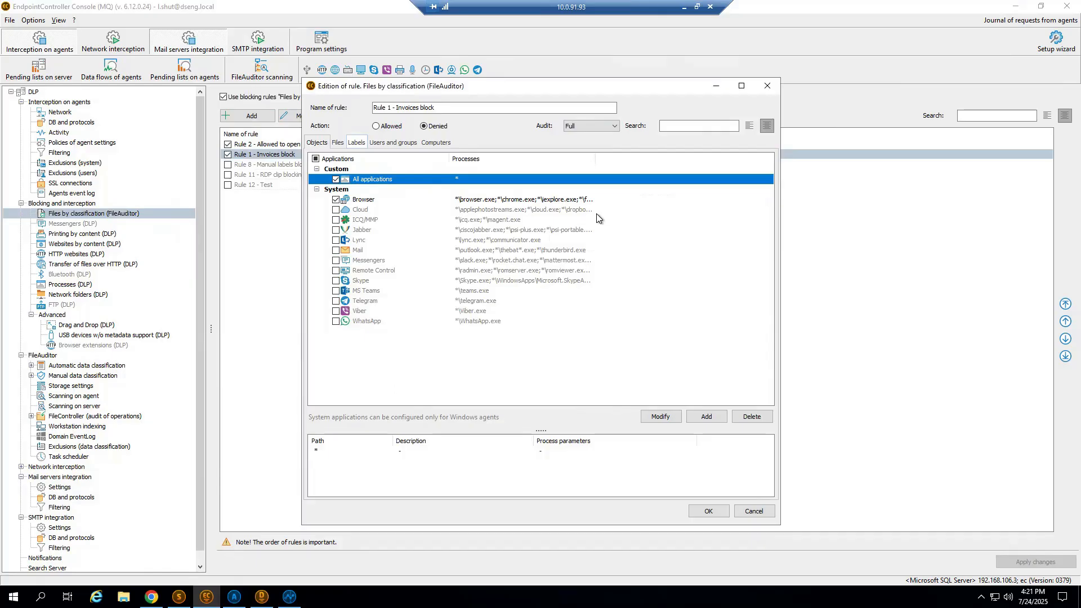
key(Escape)
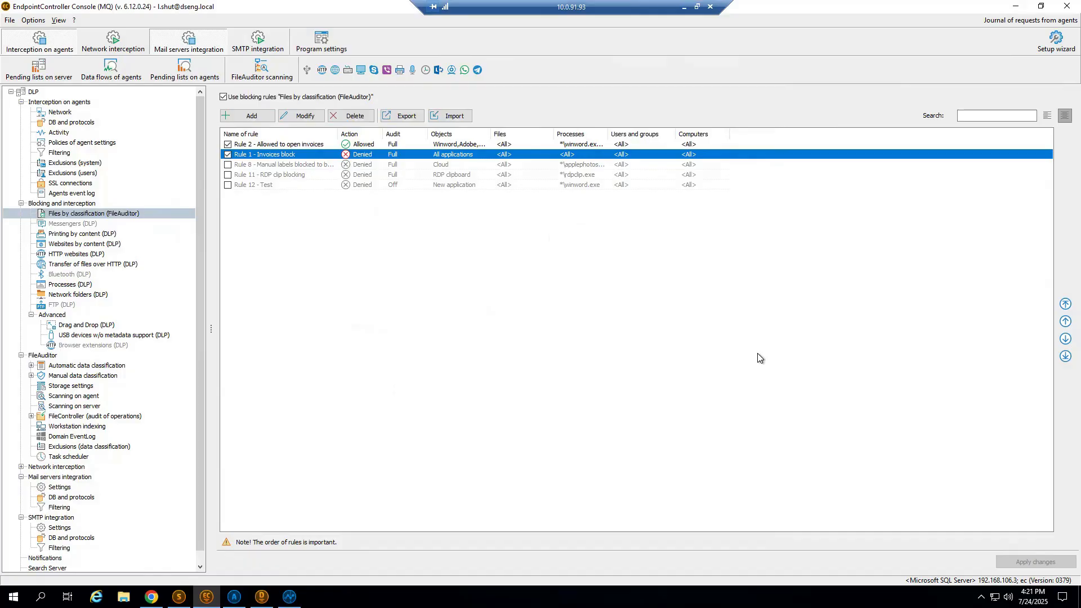
Open "Rule 2 - Allowed to open invoices", review its labels, applications, and users and groups, and close it unchanged.
click(275, 145)
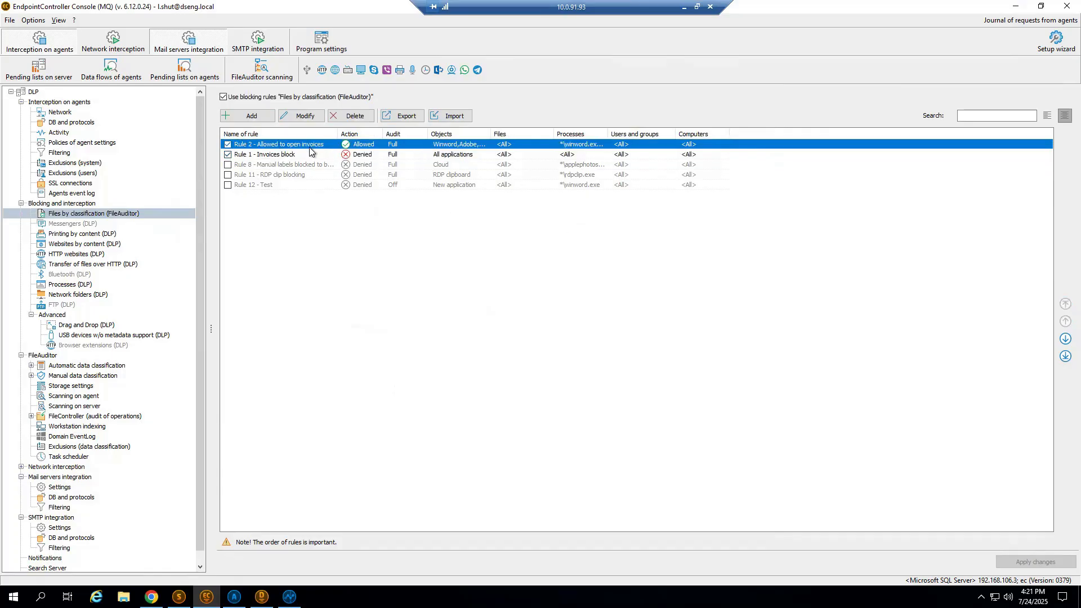
key(Return)
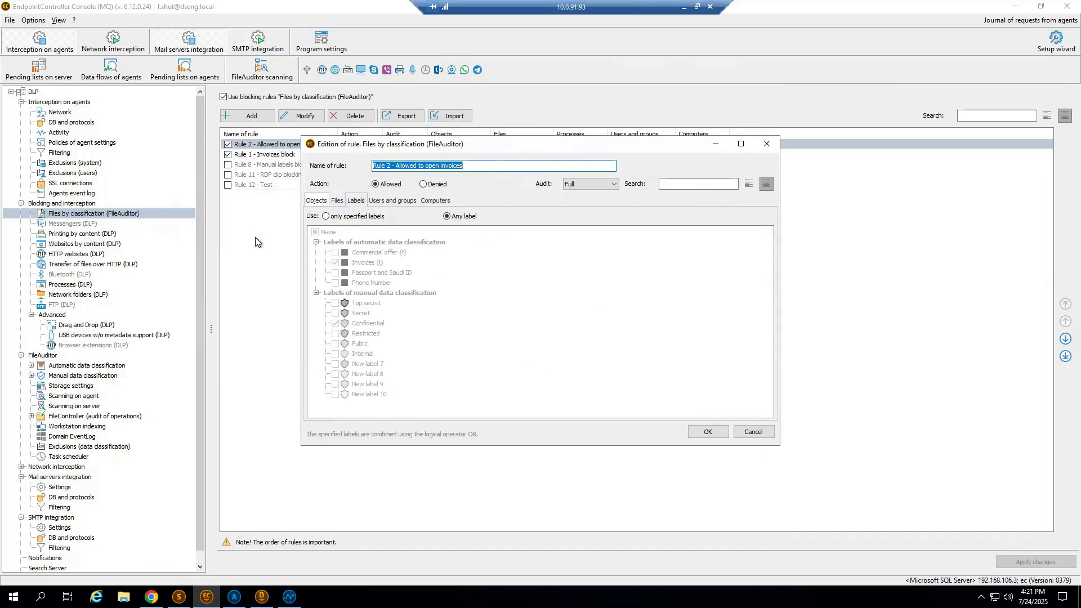
click(307, 200)
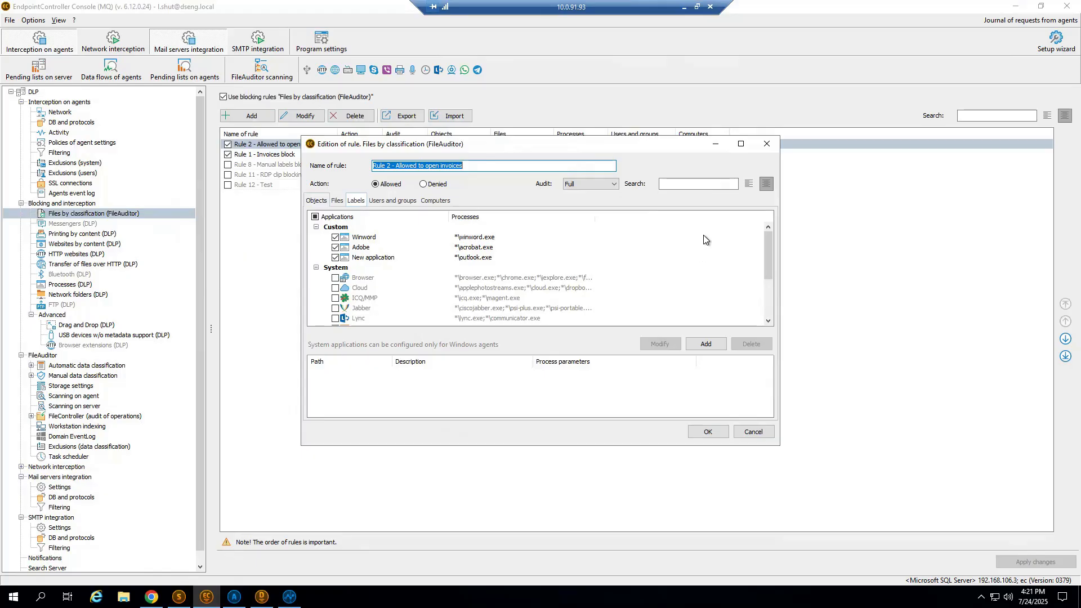
click(392, 201)
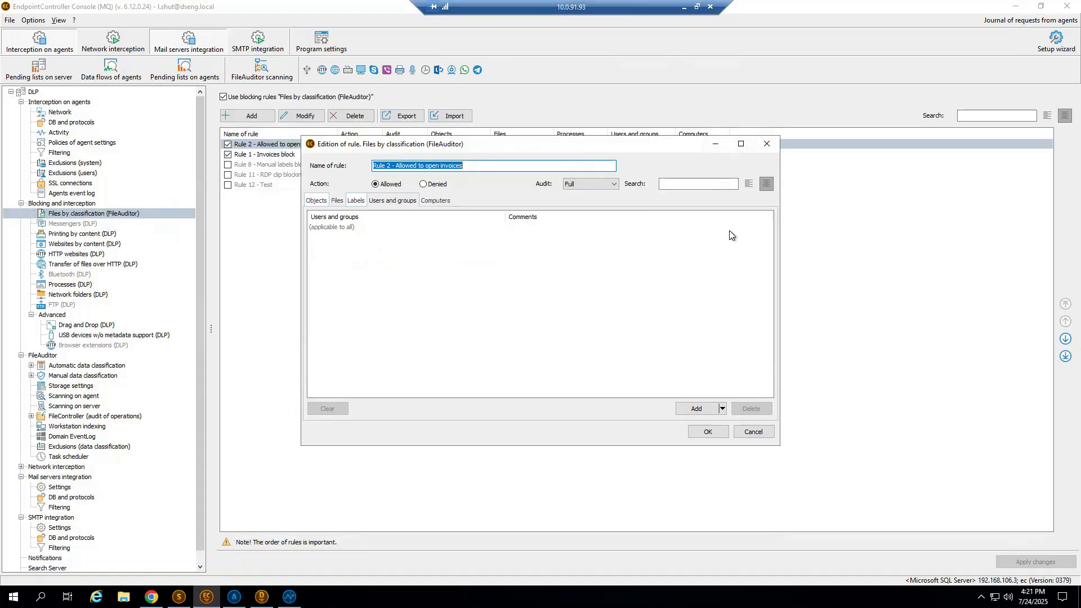
click(768, 145)
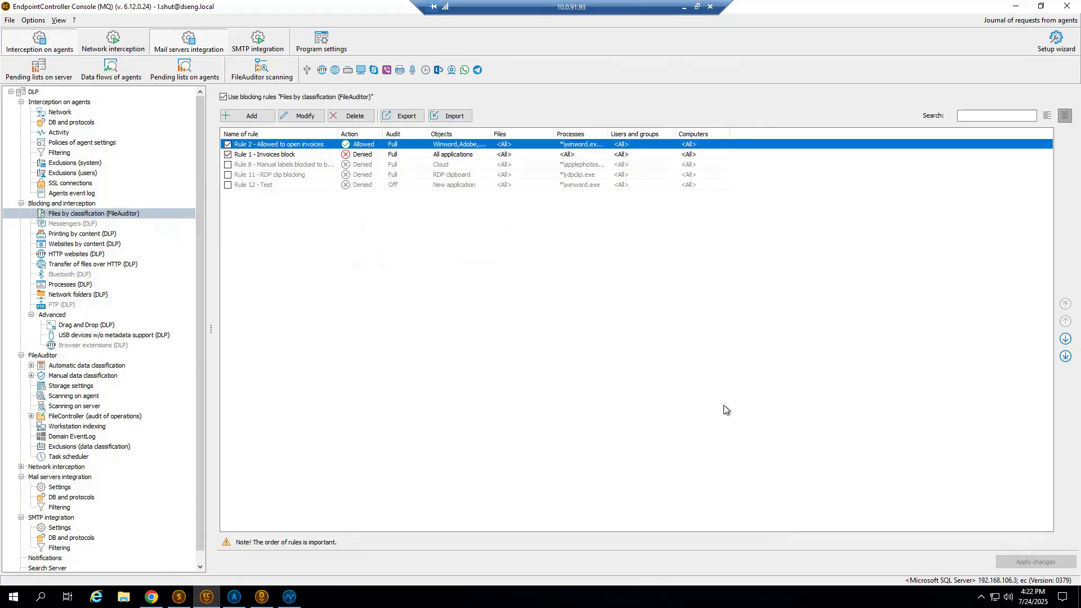
Review FileAuditor's manual data classification labels, the permissions for operations with labels, and the automatic label management rules.
click(107, 377)
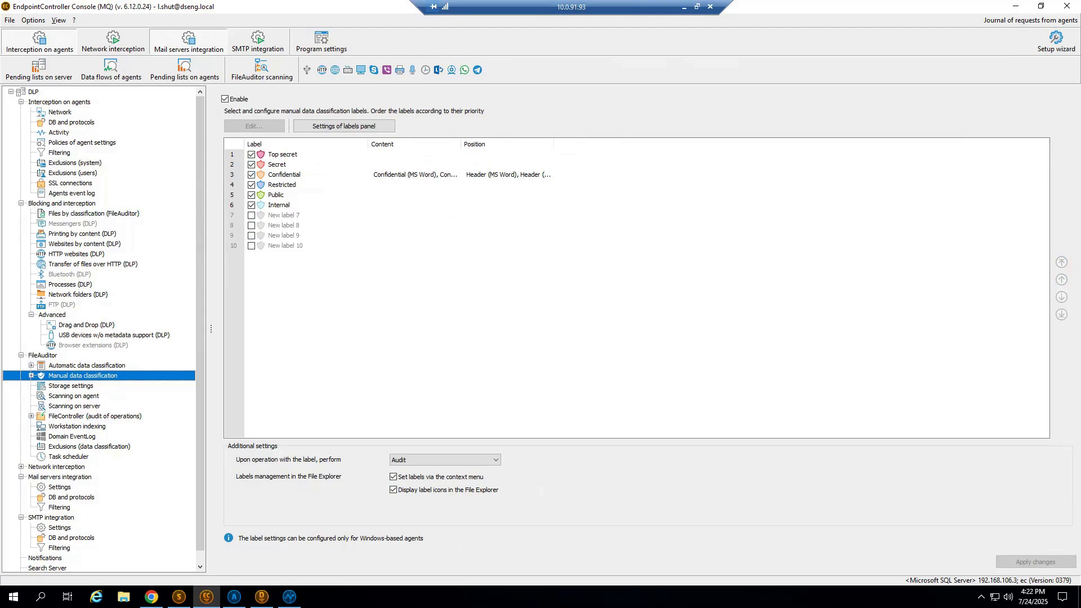
click(32, 375)
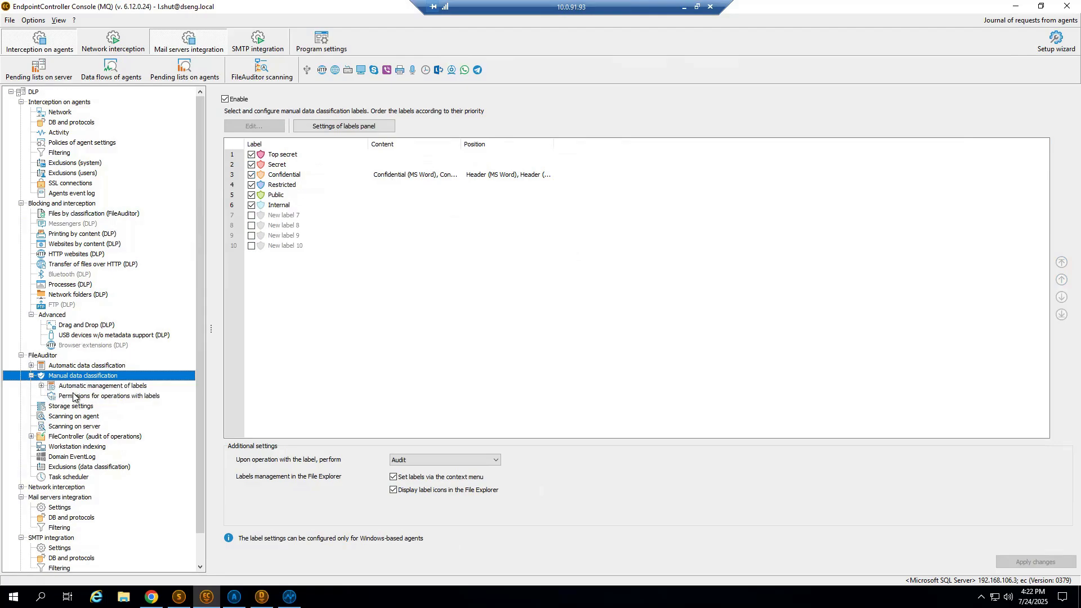
click(91, 405)
click(66, 396)
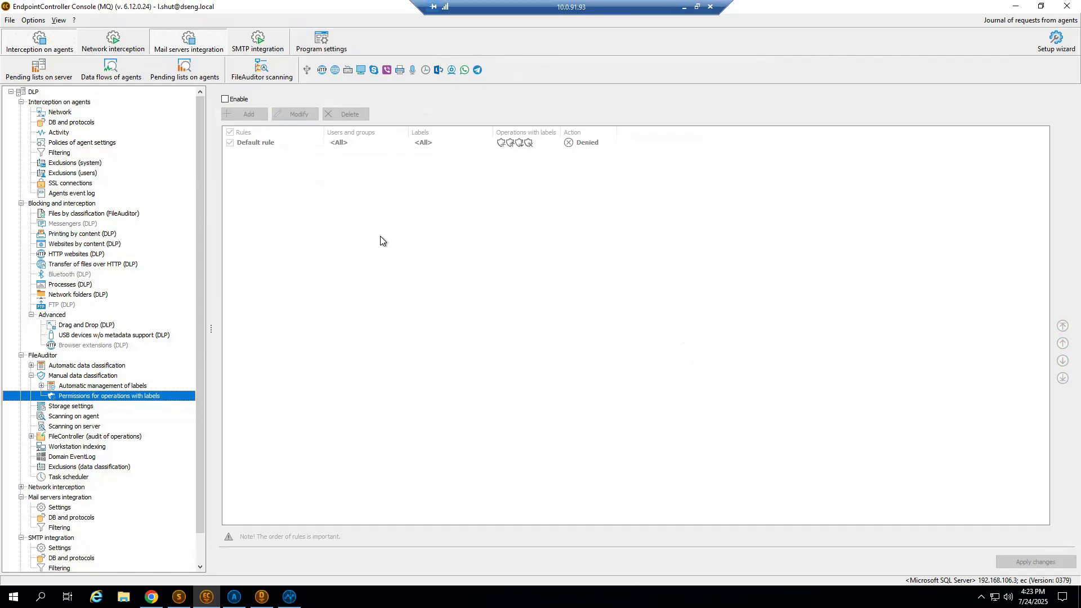
click(117, 386)
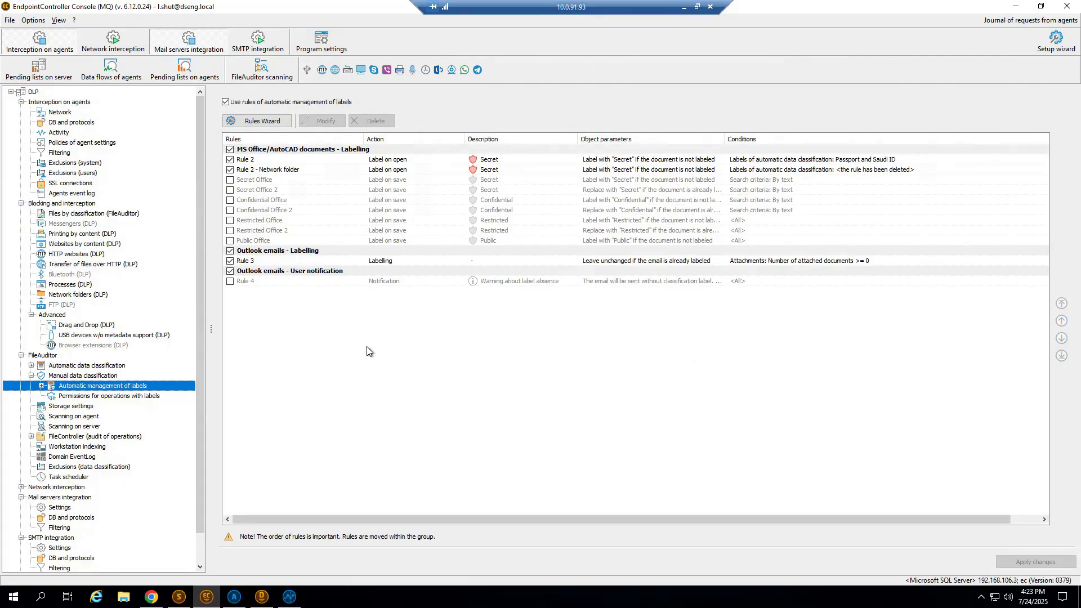
click(85, 375)
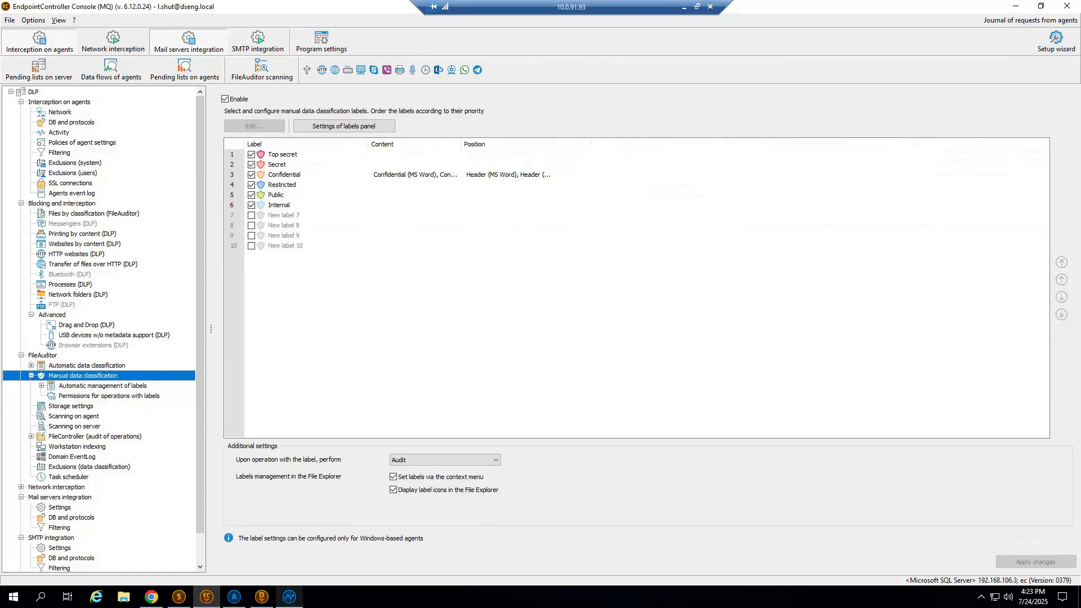
Return to File Auditor, remove the automatic data classification tags filter, and rerun the file search.
click(290, 597)
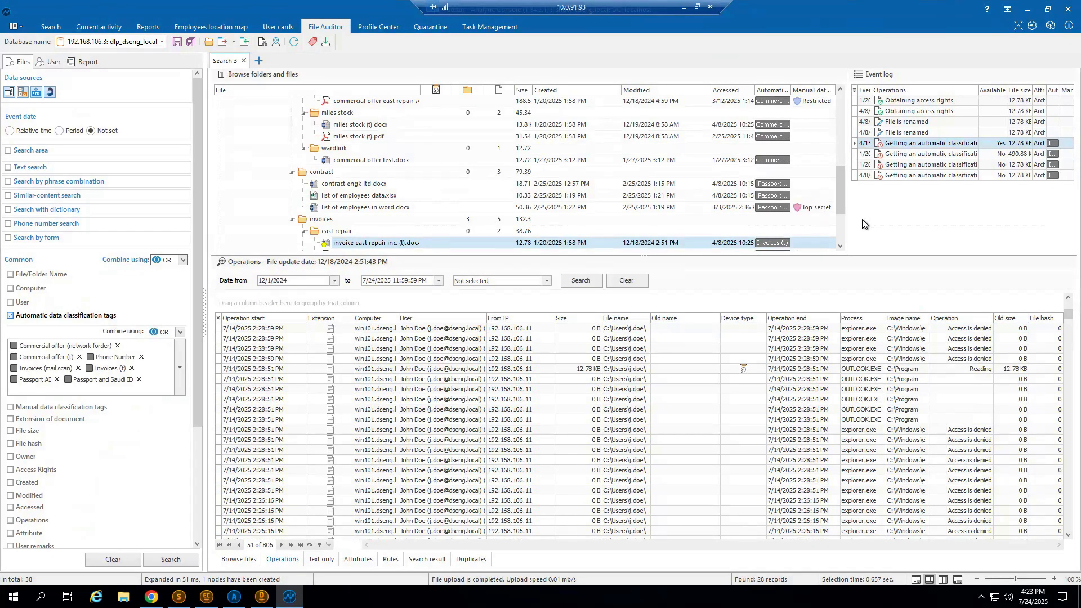
click(34, 410)
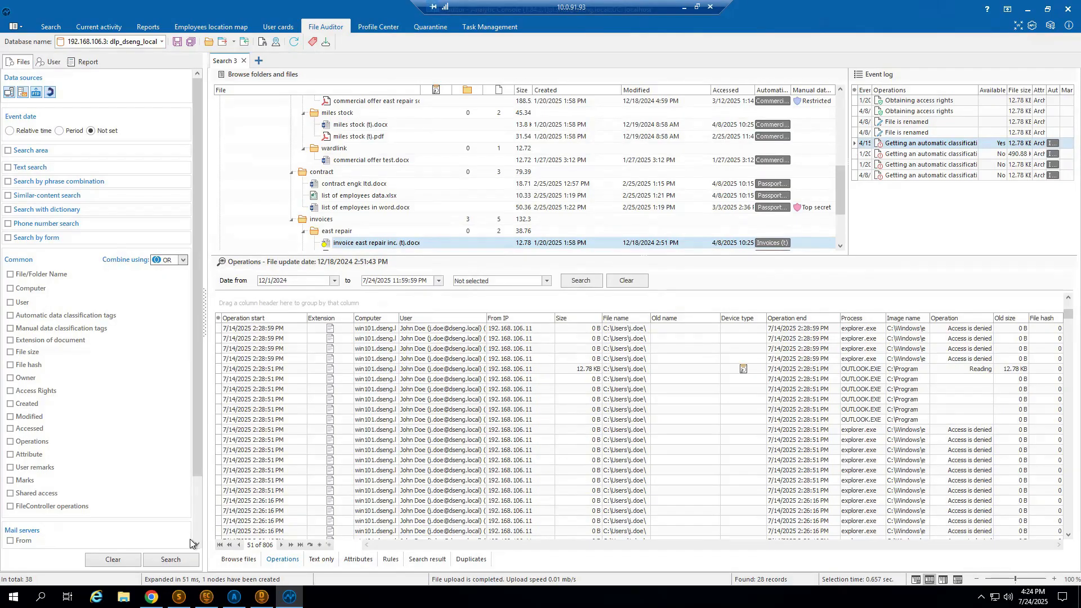
click(186, 563)
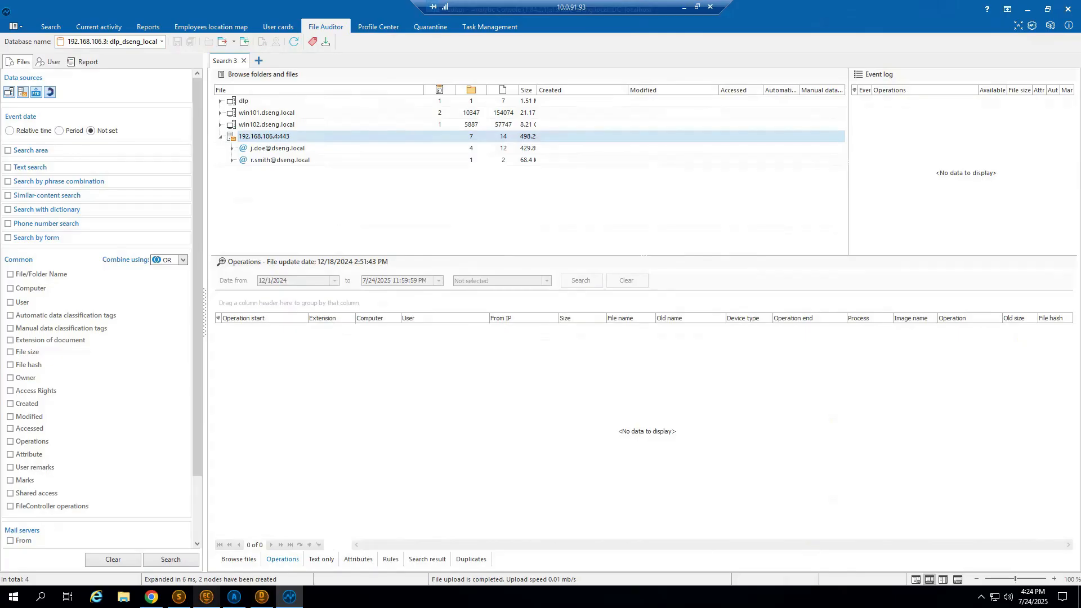
In EndpointController Console, view the data source types for adding a server to scan, cancel without adding one, and minimize the open windows.
click(206, 597)
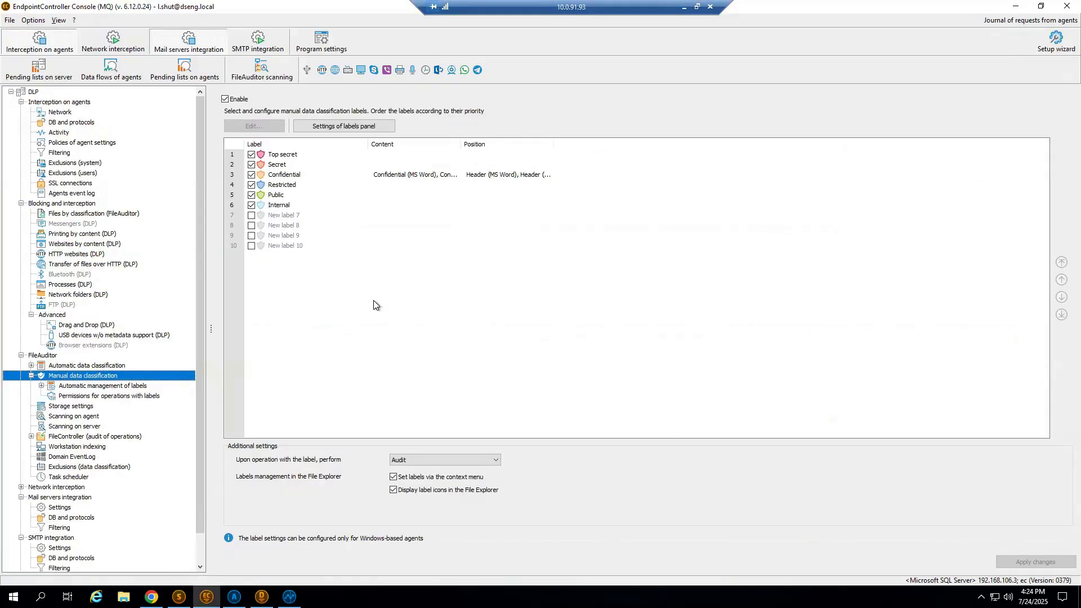
click(72, 426)
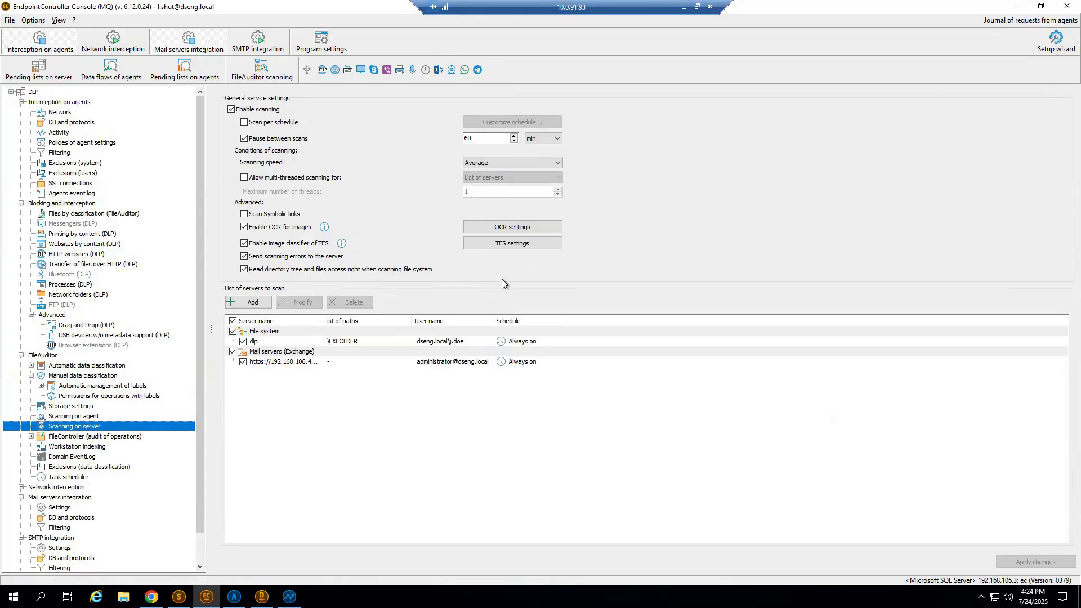
click(251, 302)
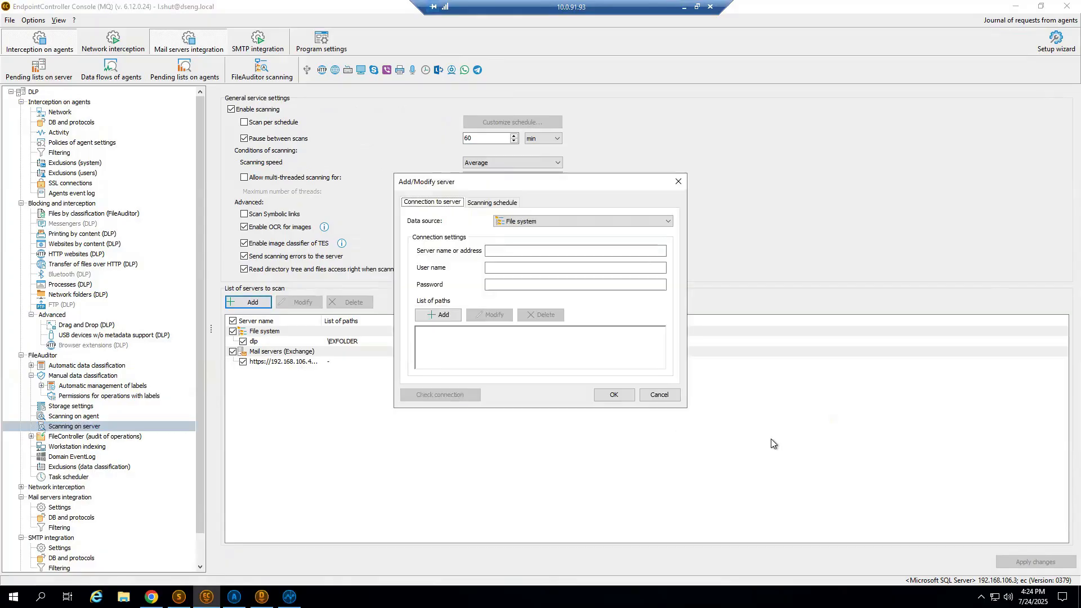
click(669, 221)
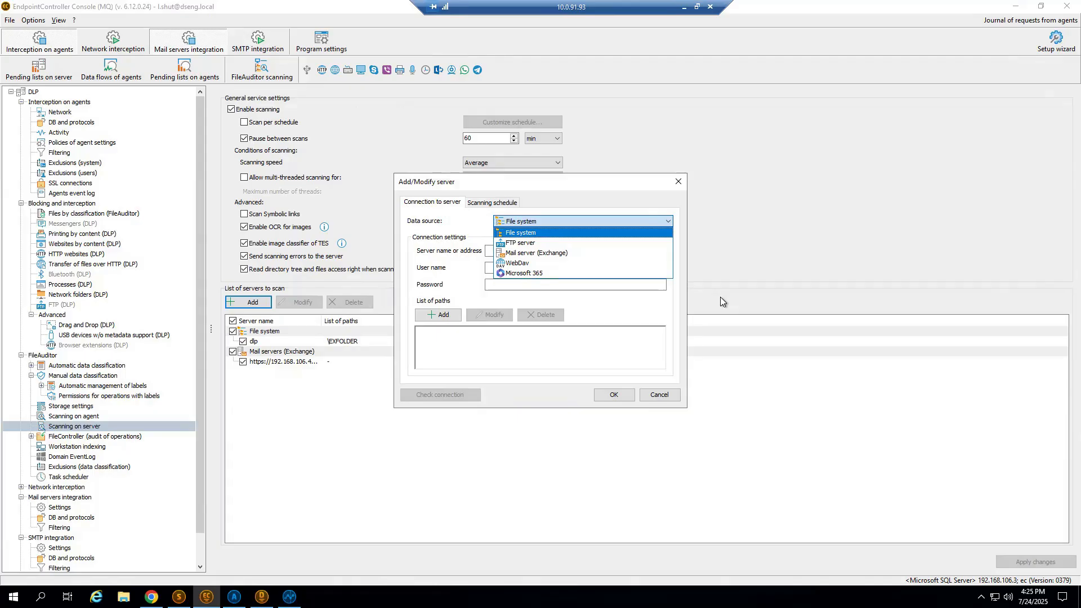
click(678, 181)
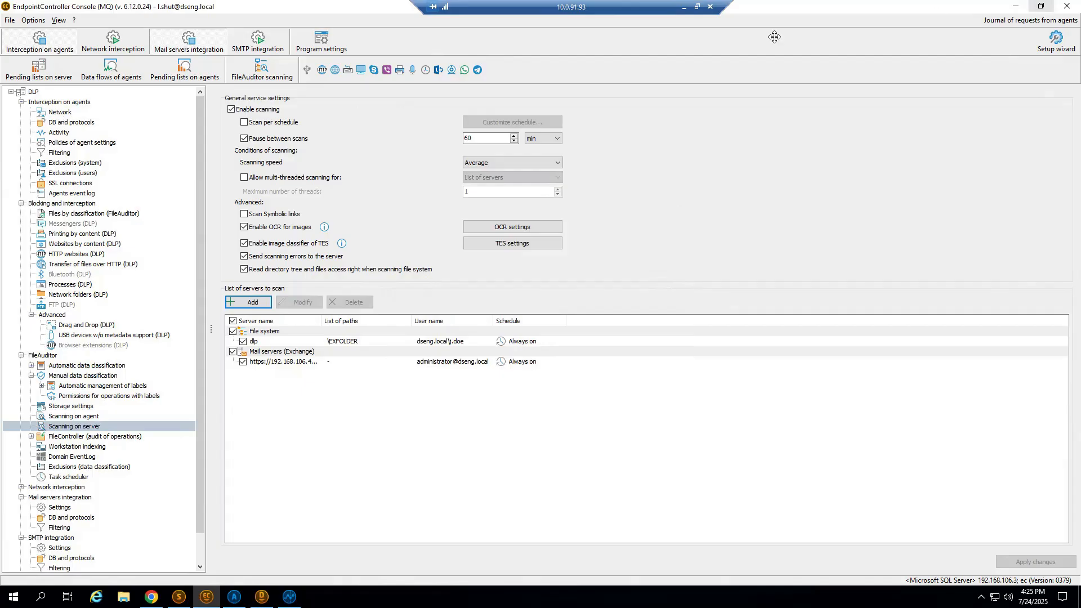
click(1006, 8)
click(1030, 10)
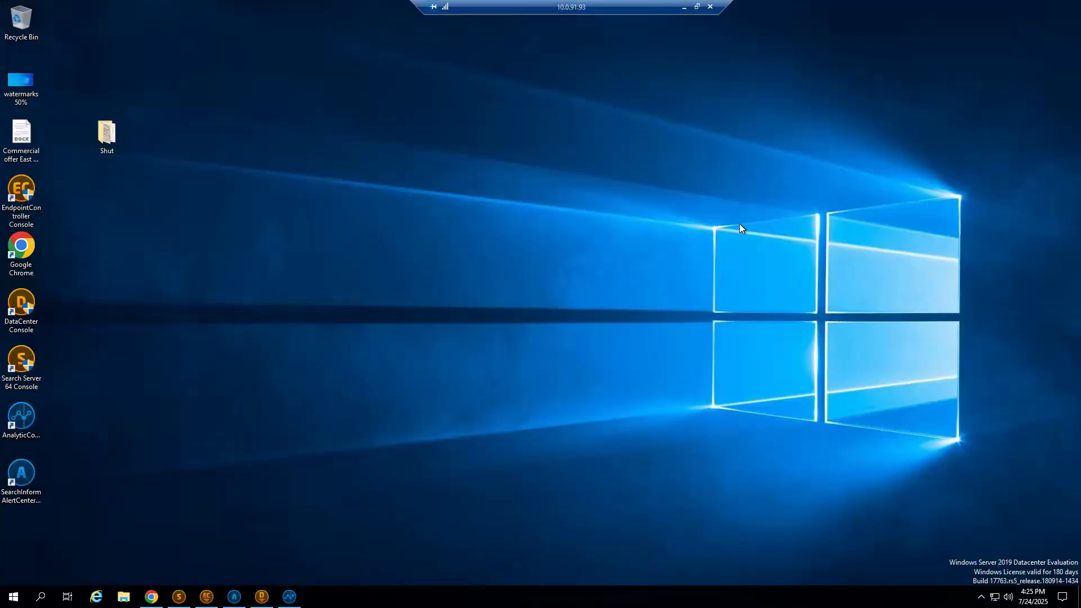